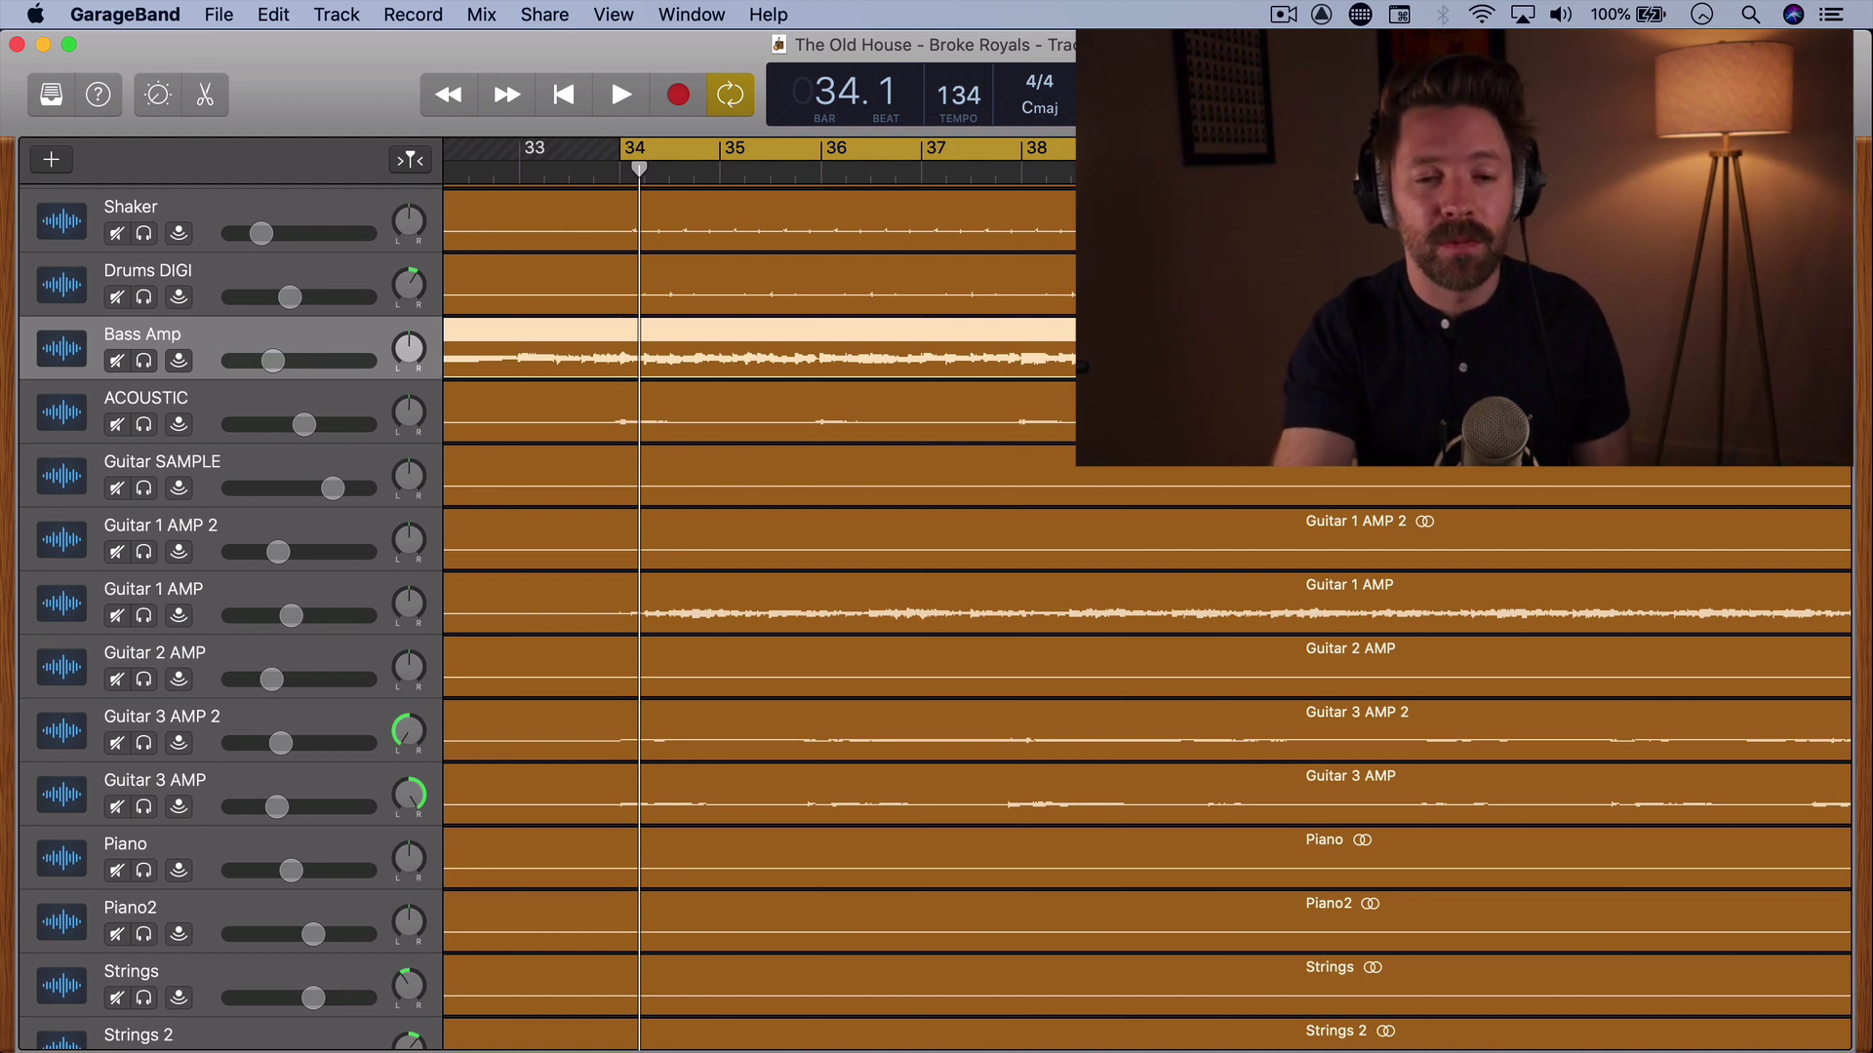
Play back the cycled section from bar 34 to hear the full mix with the existing bass.
key("space")
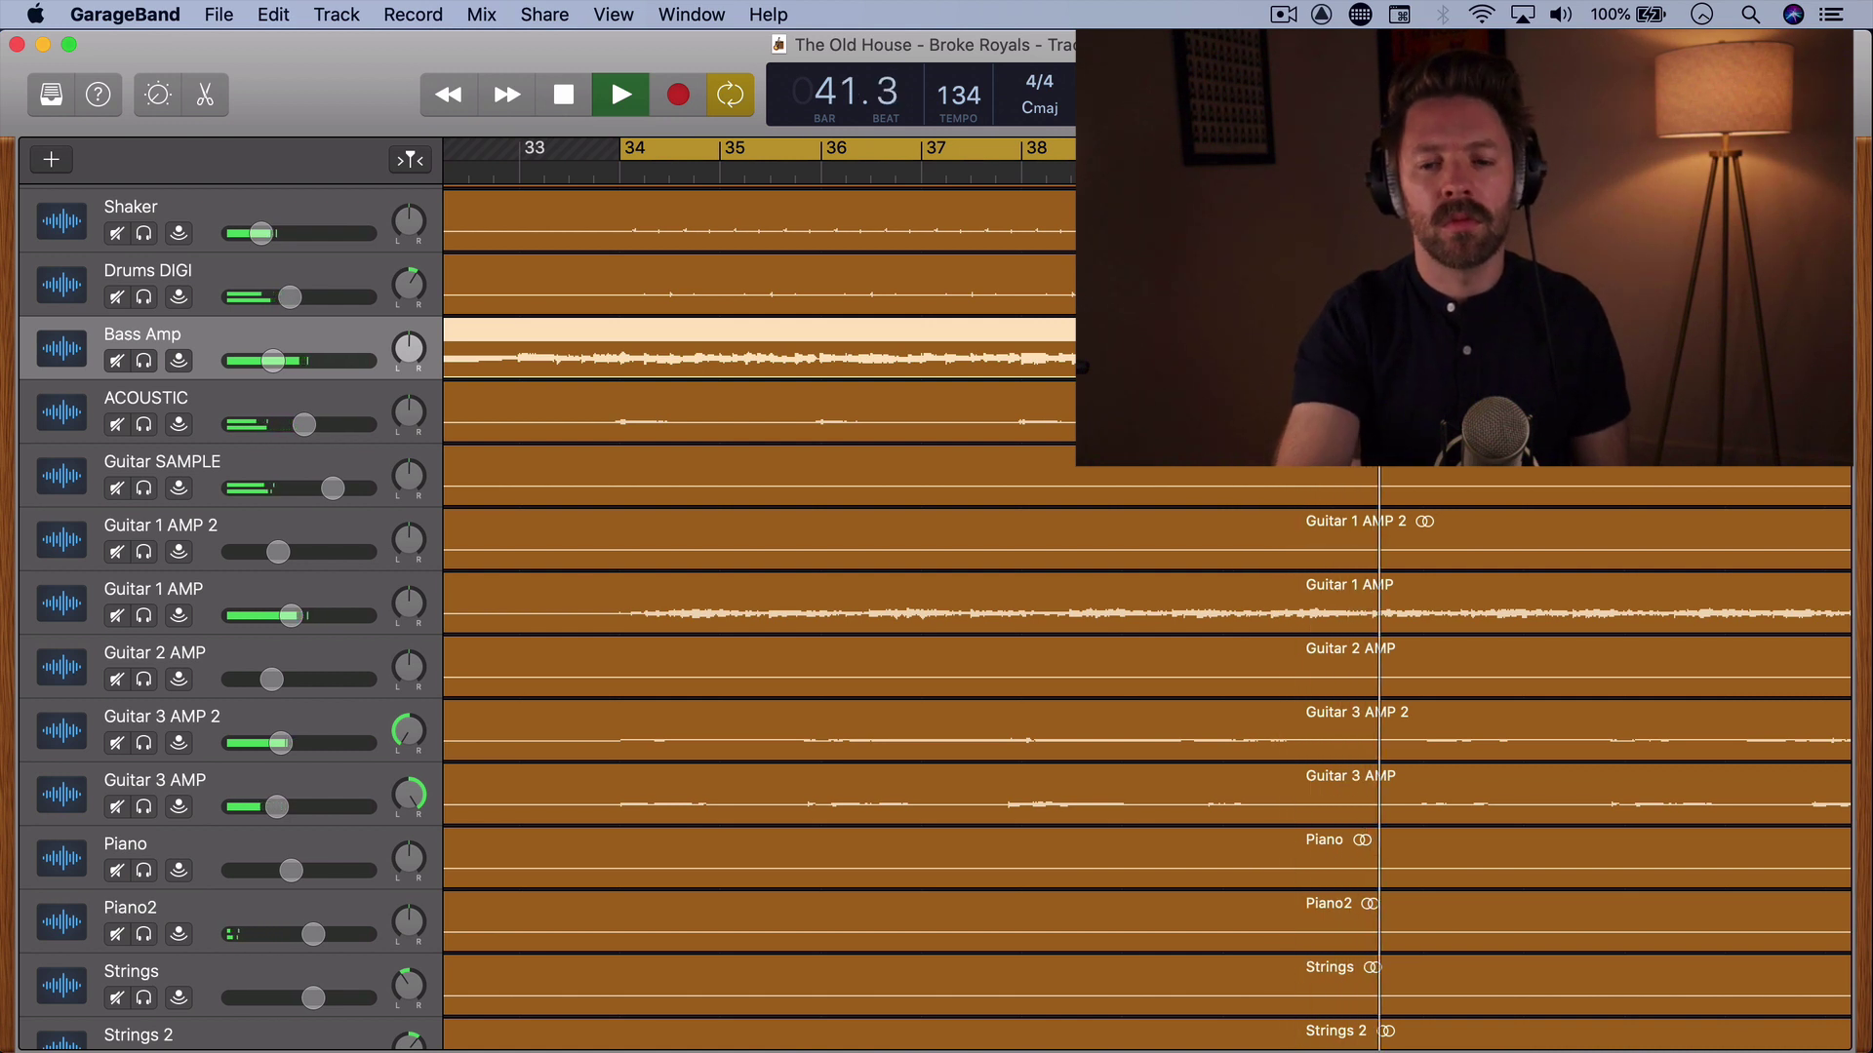
key("space")
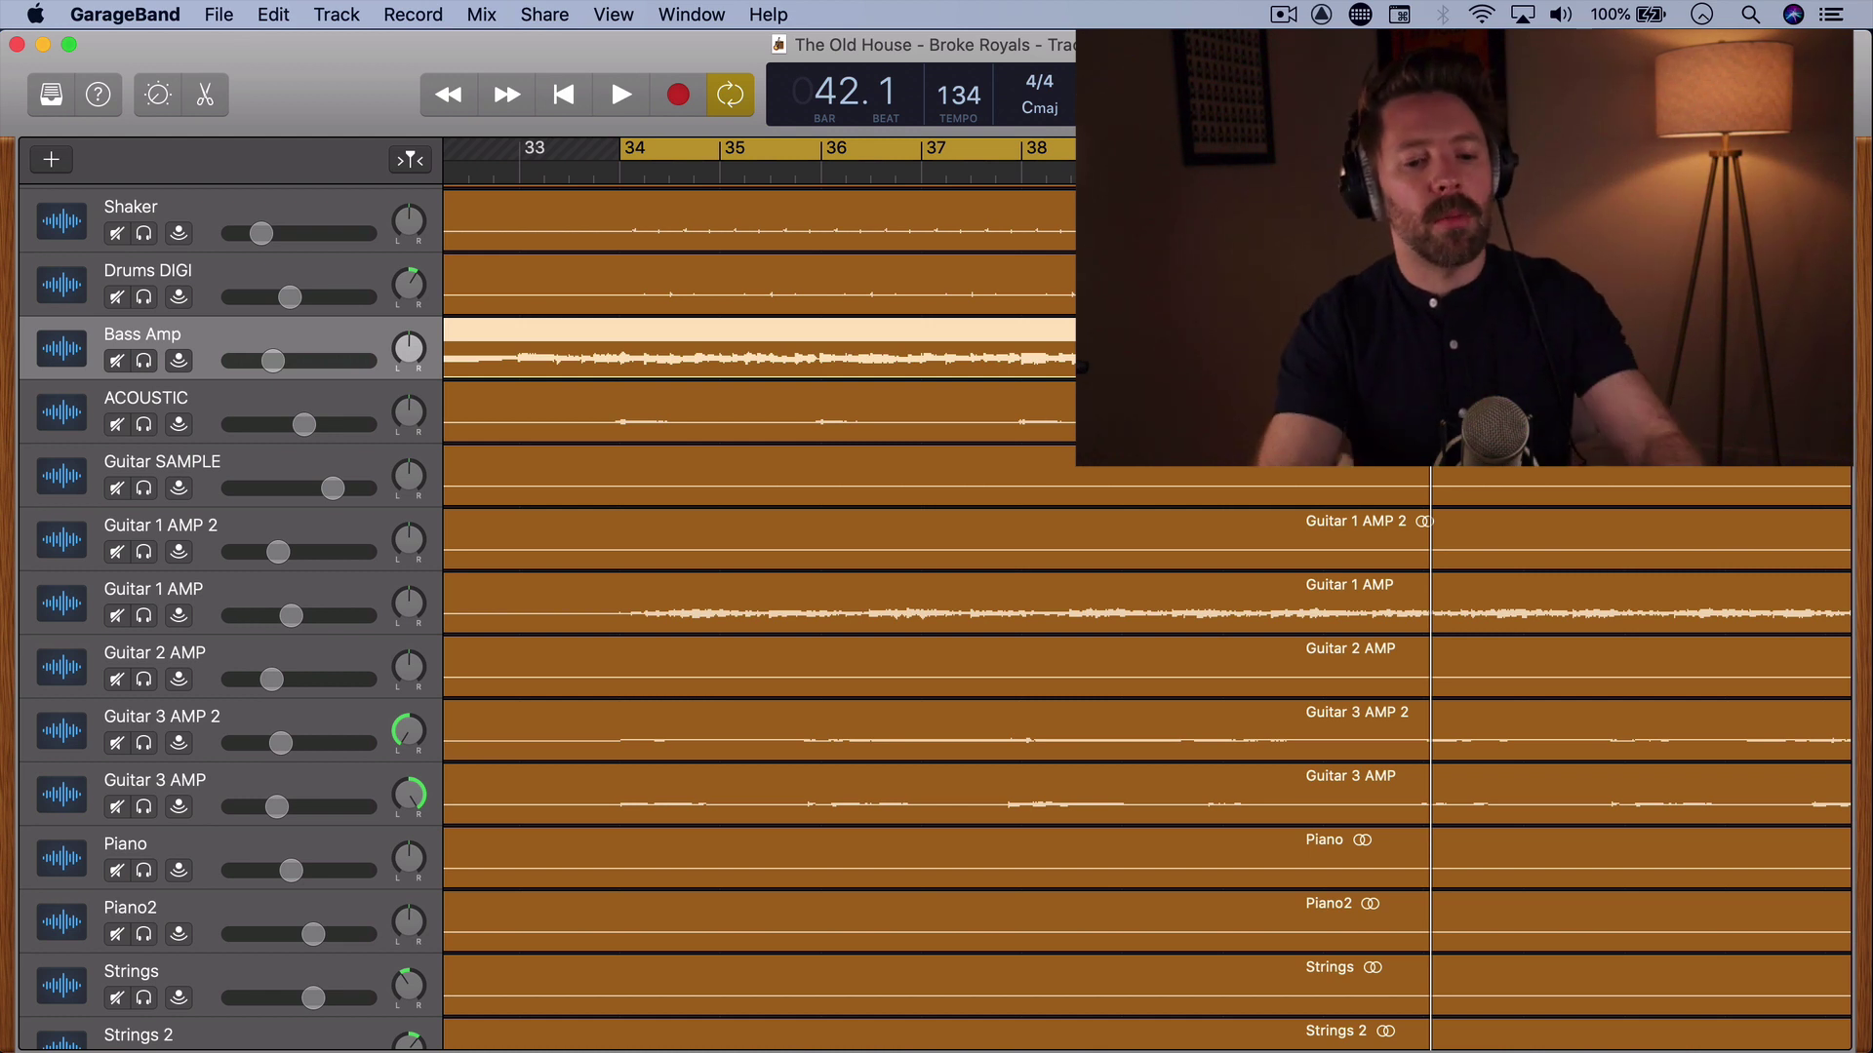
Add an audio track below Bass Amp, copy the bass region onto it, and name the track BASS GRIT.
key("alt+super+a")
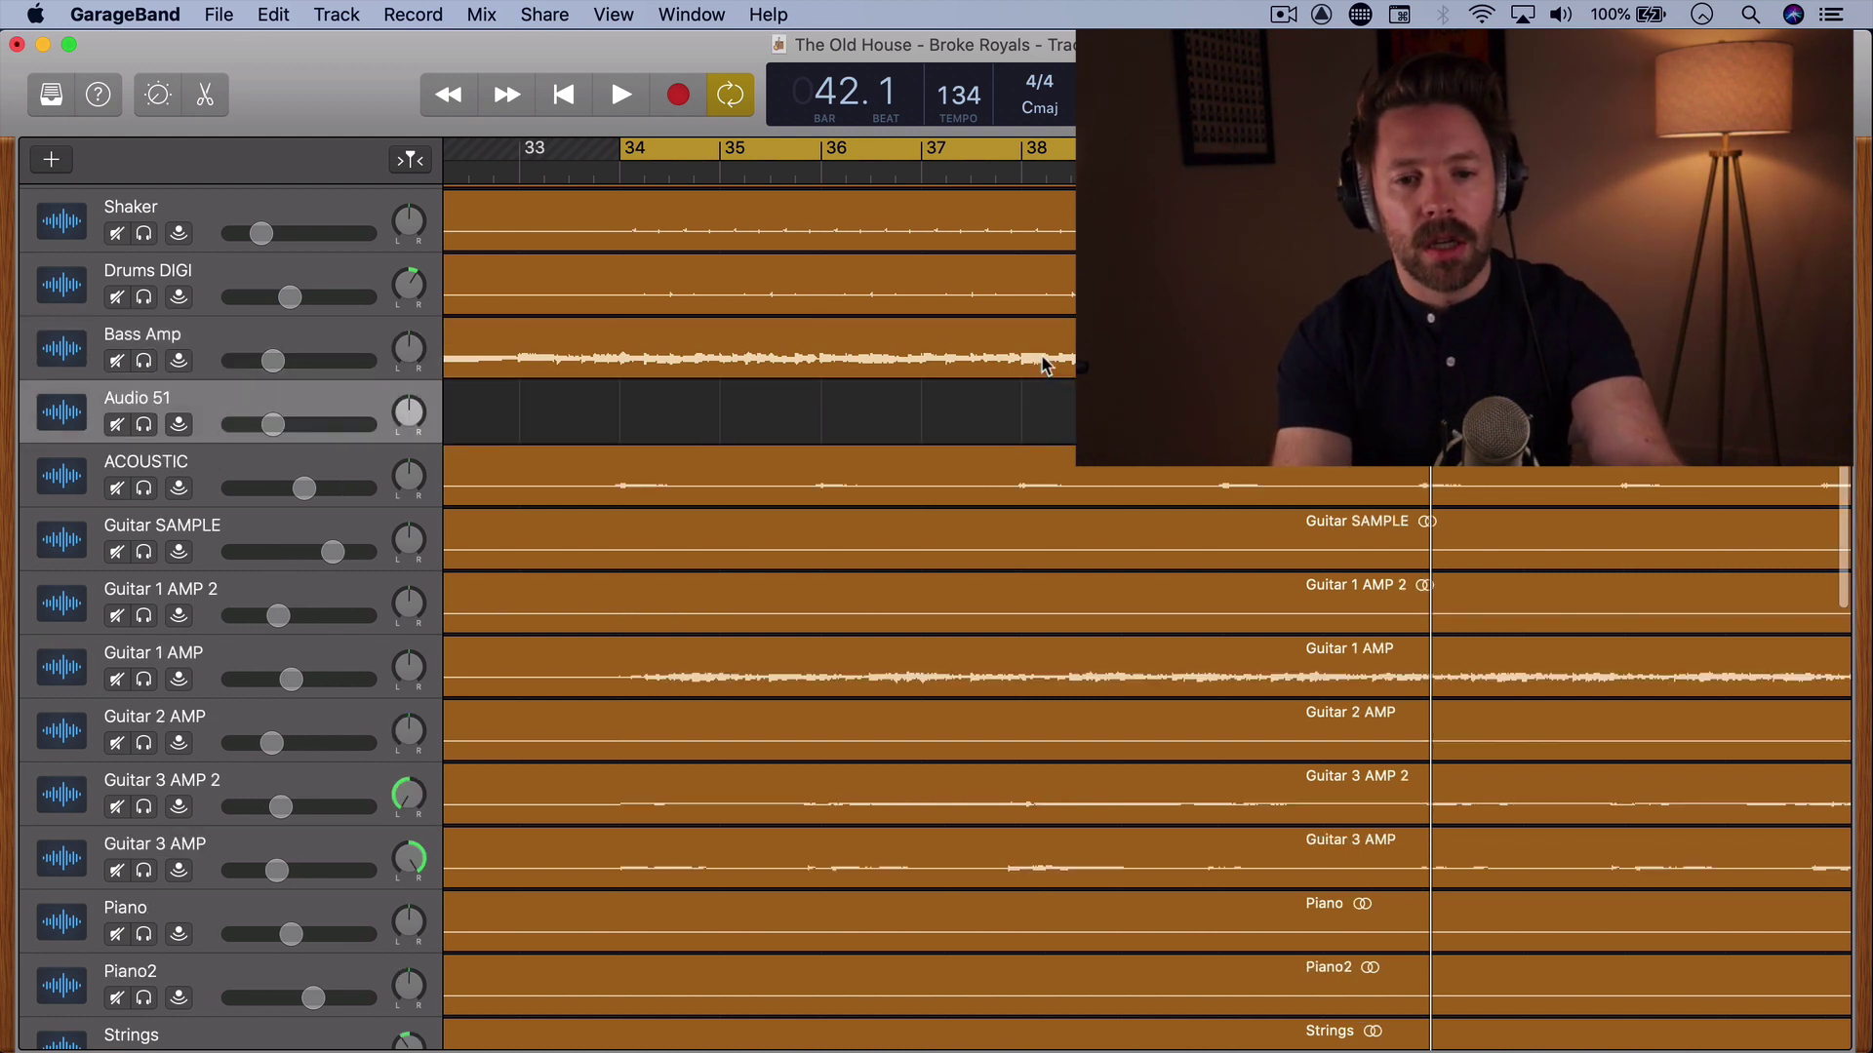
left_click_drag(1042, 365, 1040, 412, "alt")
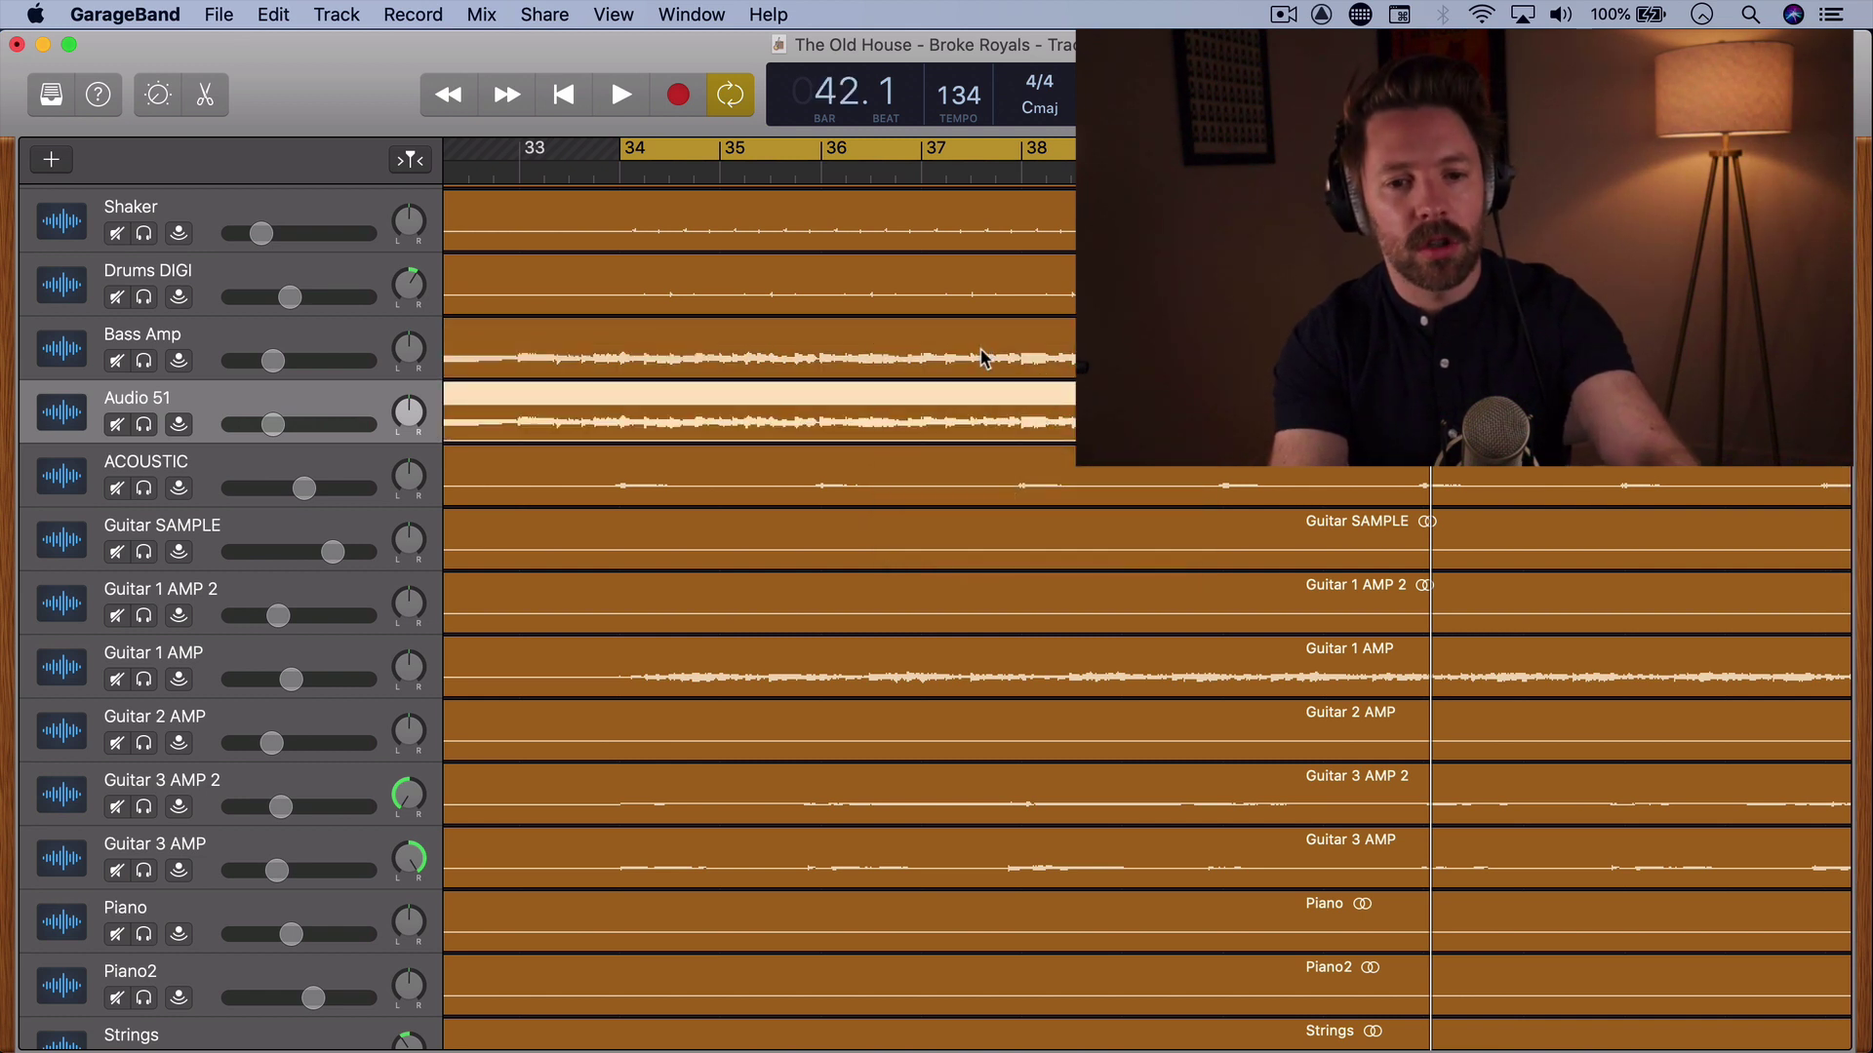
double_click(132, 395)
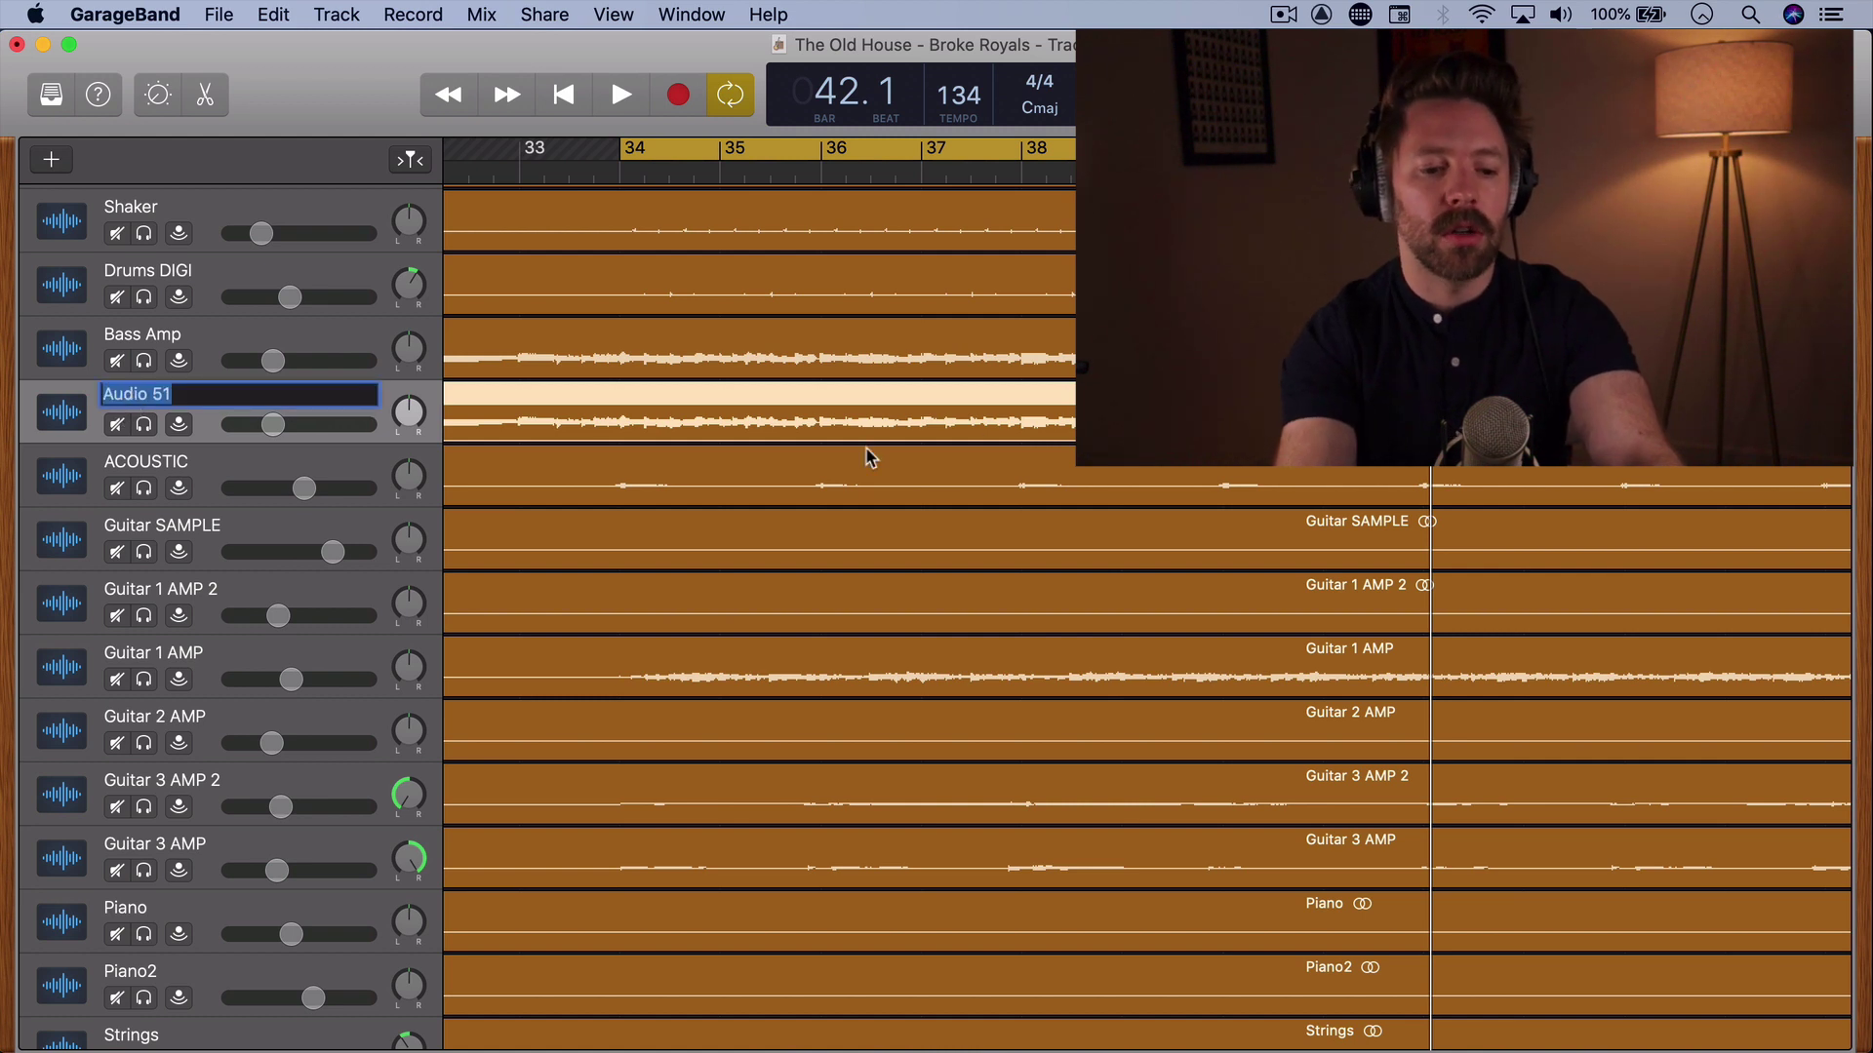
type("BASS GRIT")
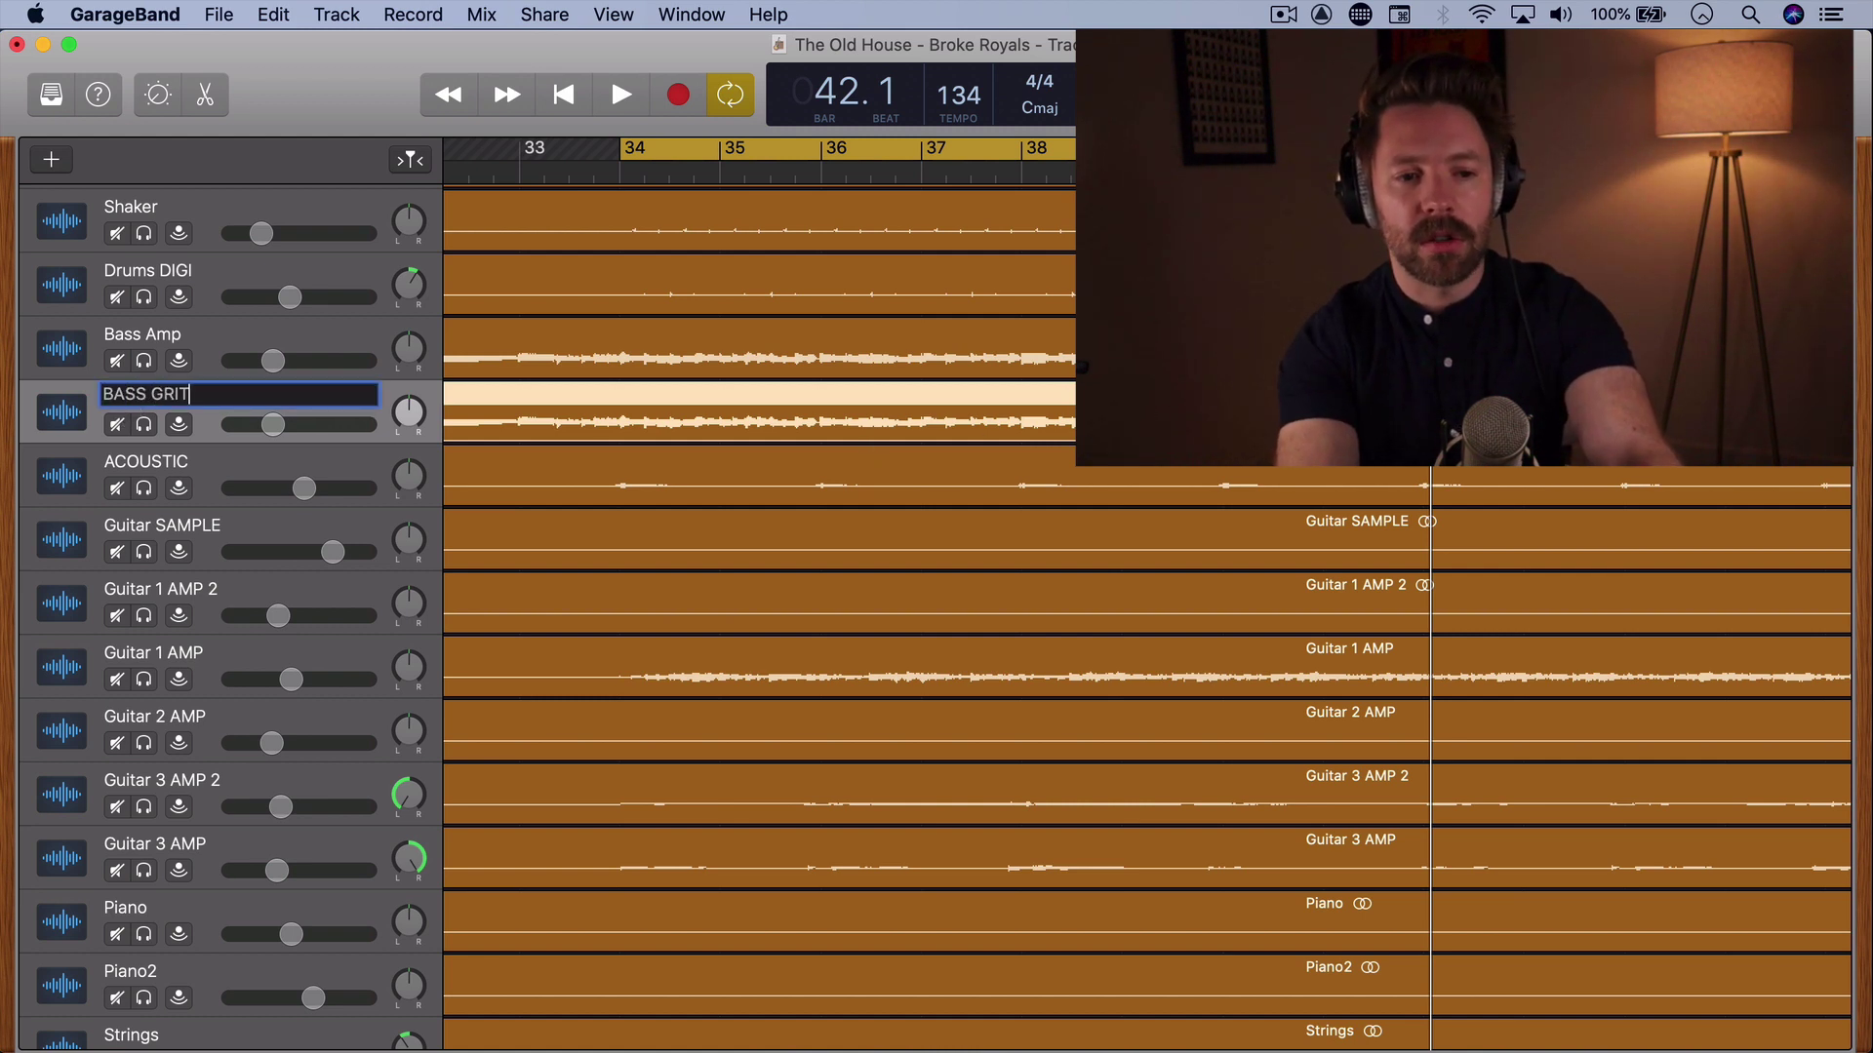
key("Return")
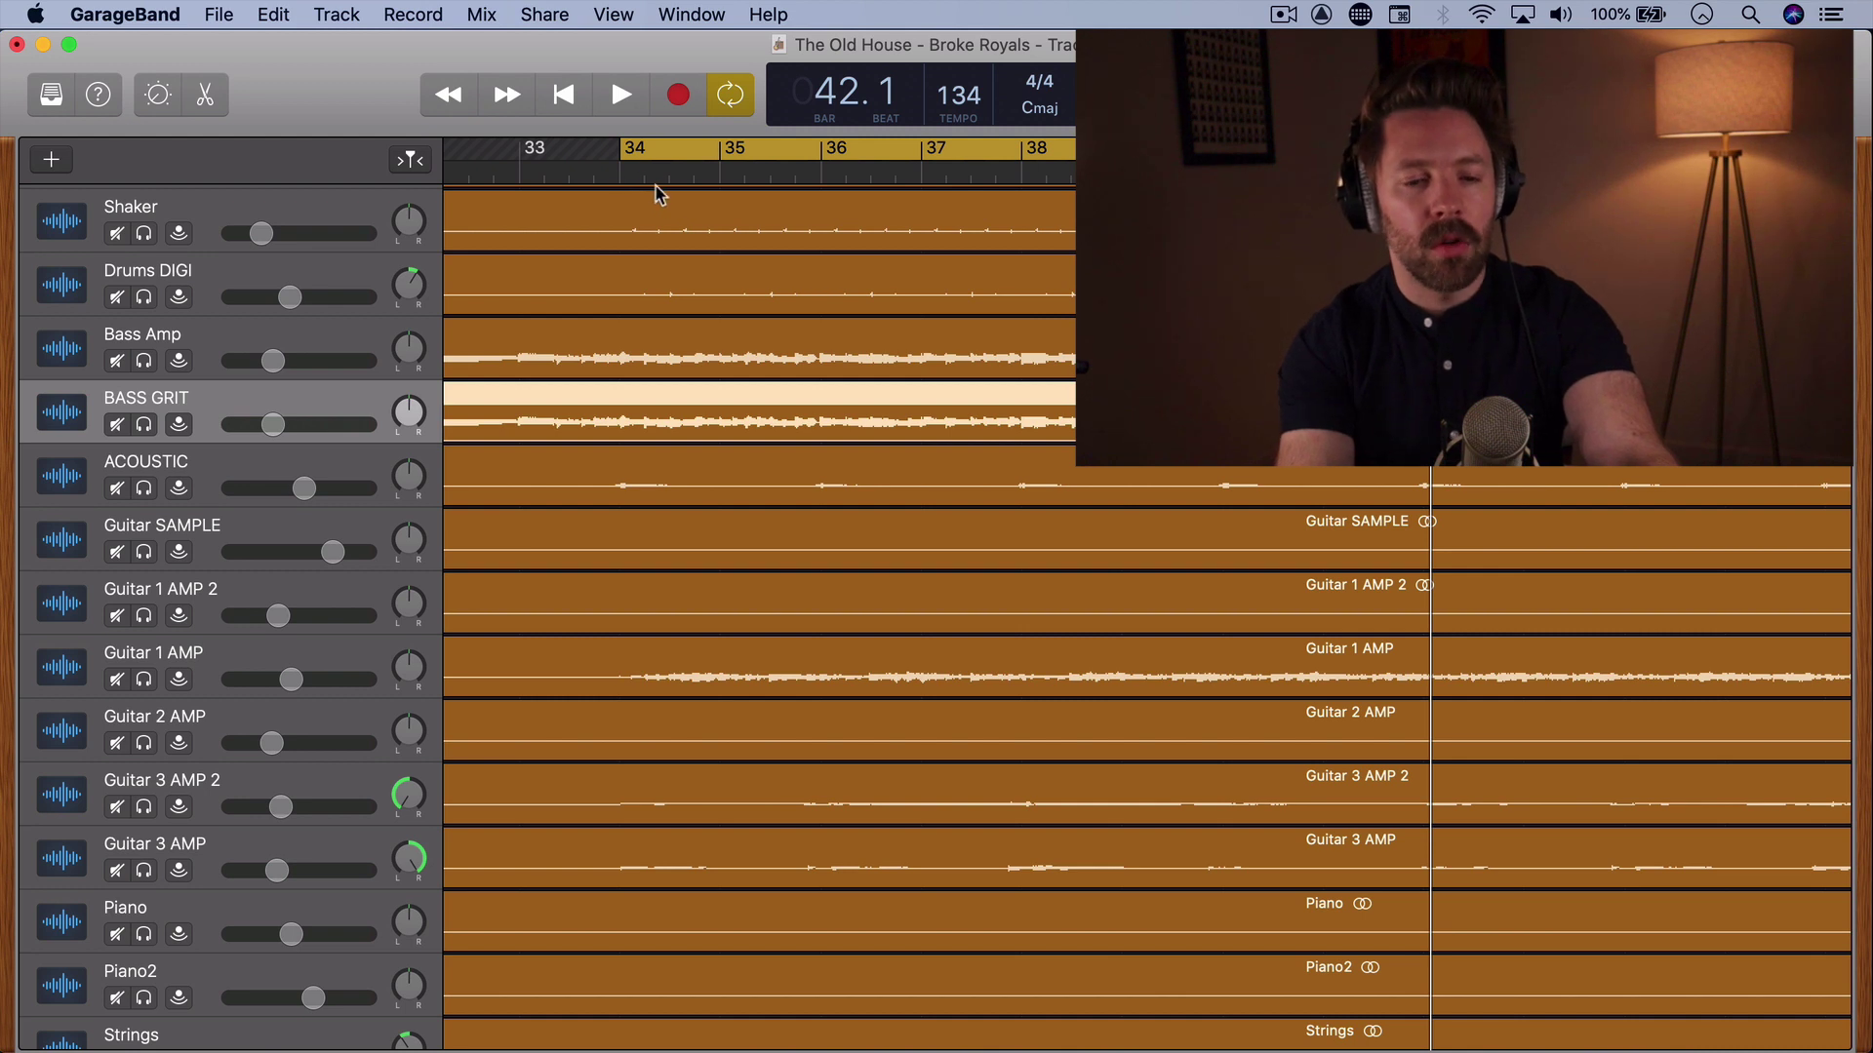
In BASS GRIT's Channel EQ, enable the low cut at about 445 Hz with a 48dB/Oct slope and set the gain to +8.0 dB.
key("b")
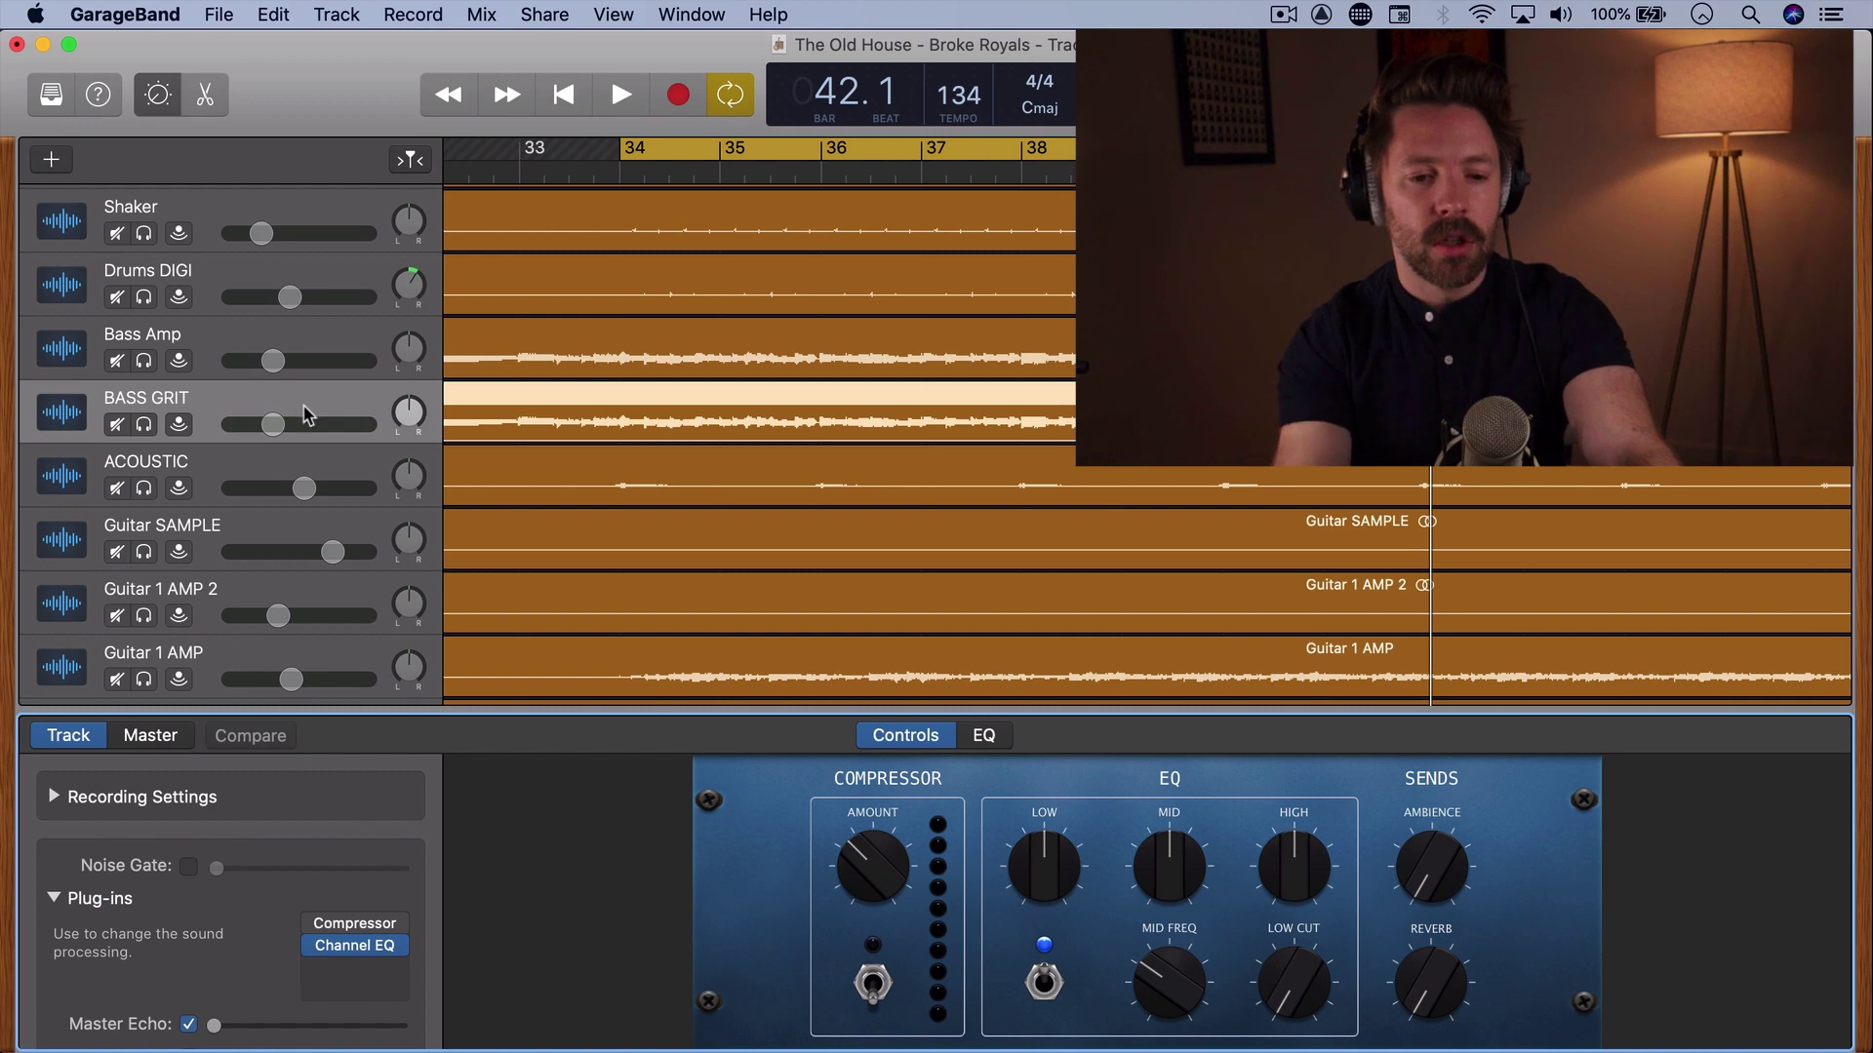
left_click(355, 946)
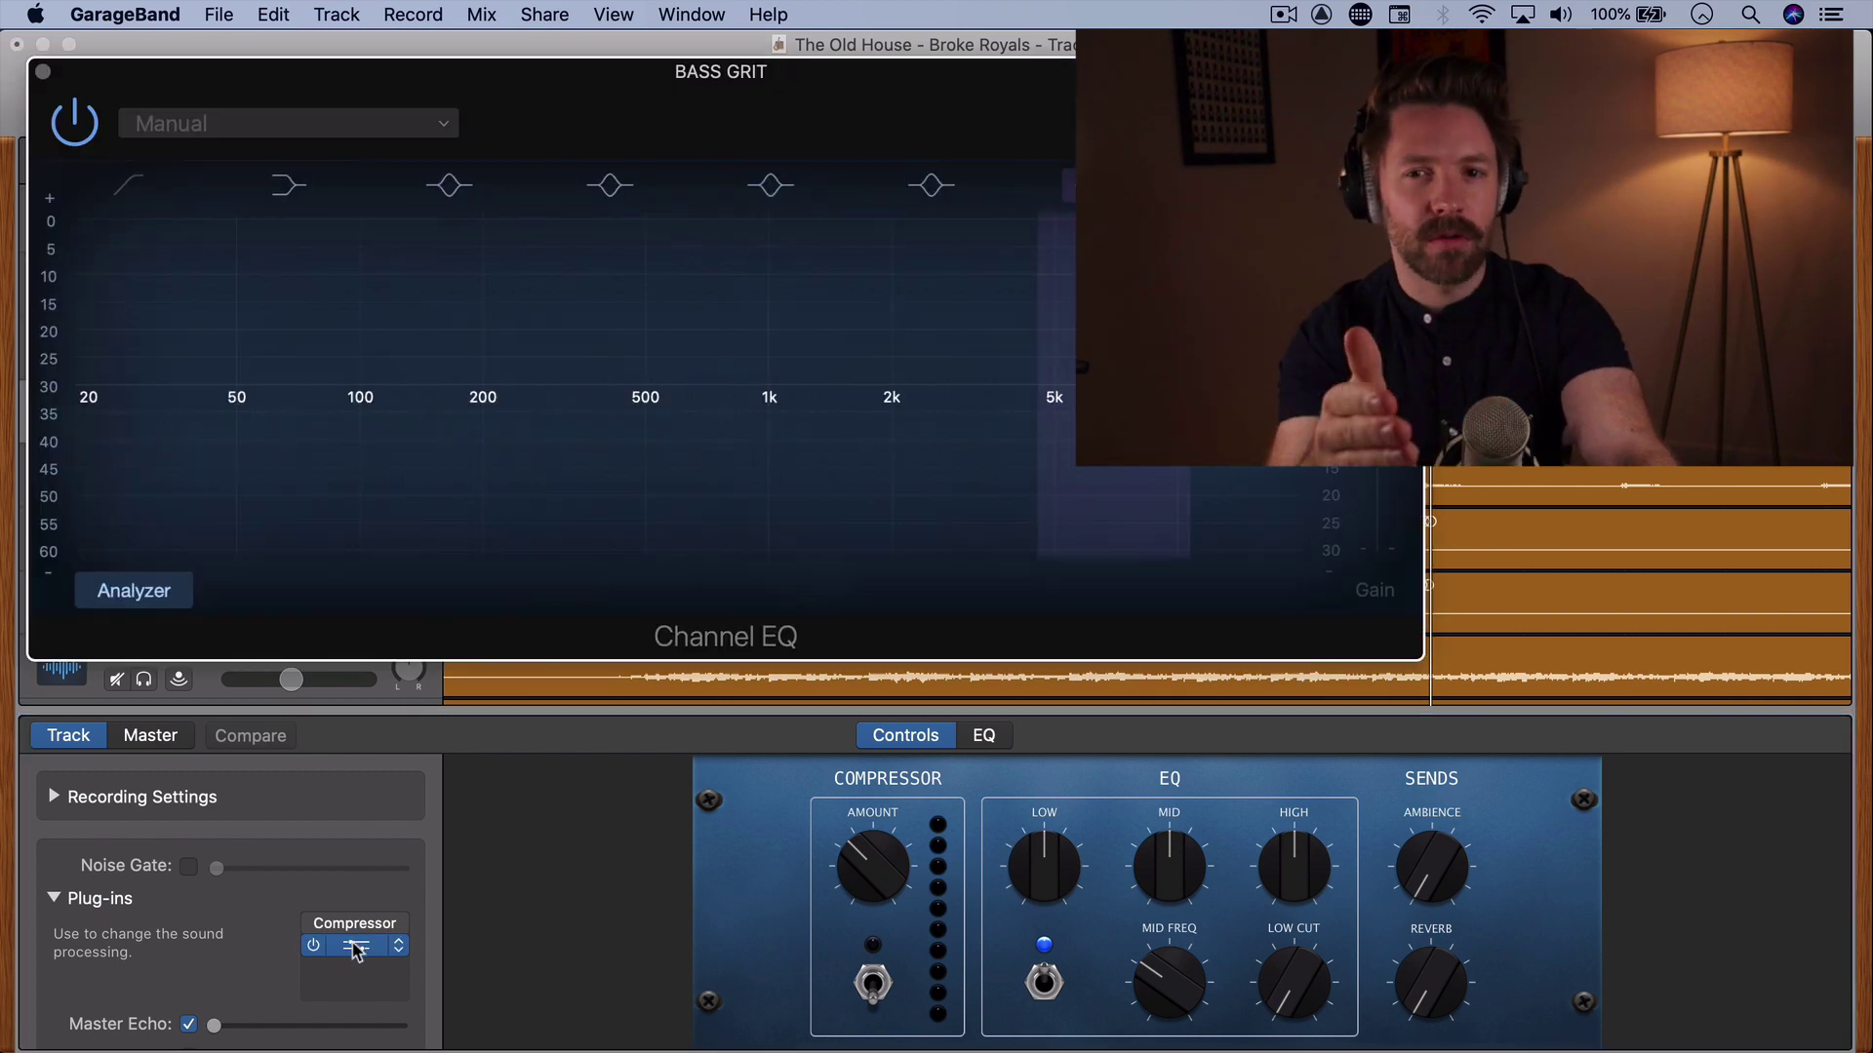
key("space")
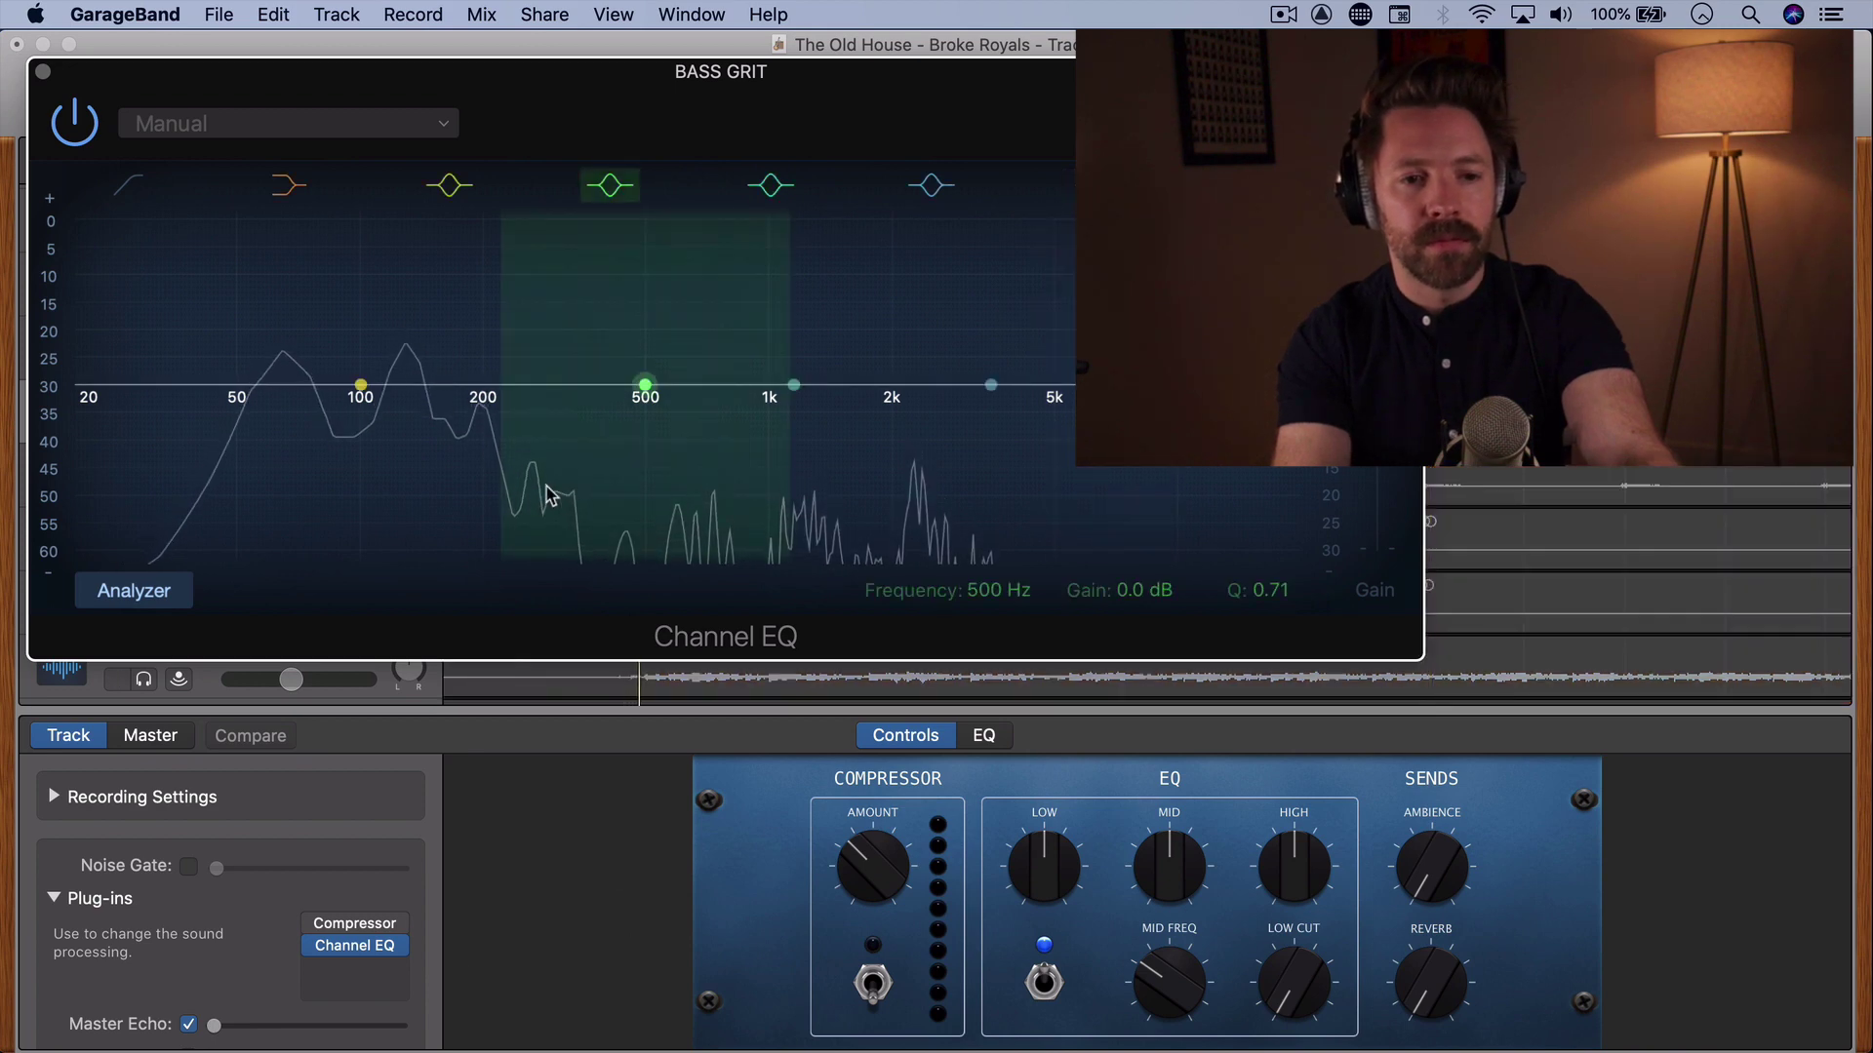
left_click(127, 189)
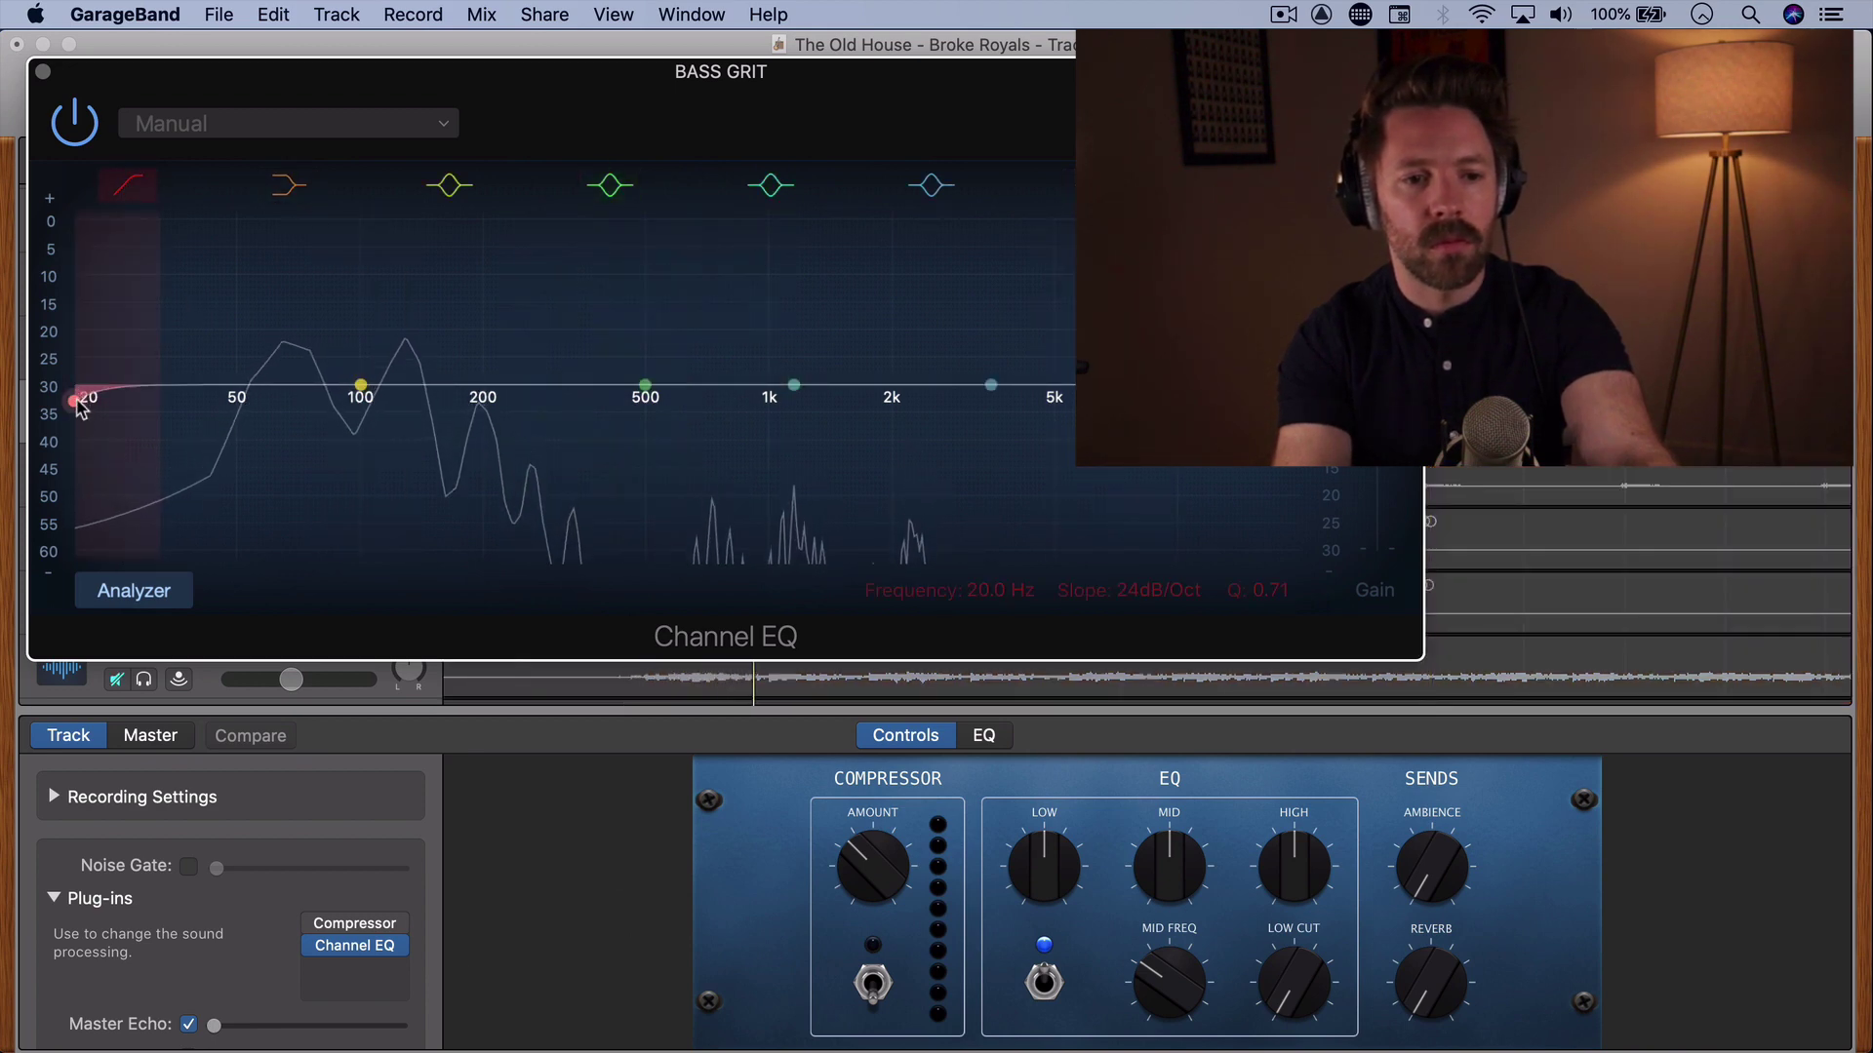
left_click_drag(86, 390, 647, 398)
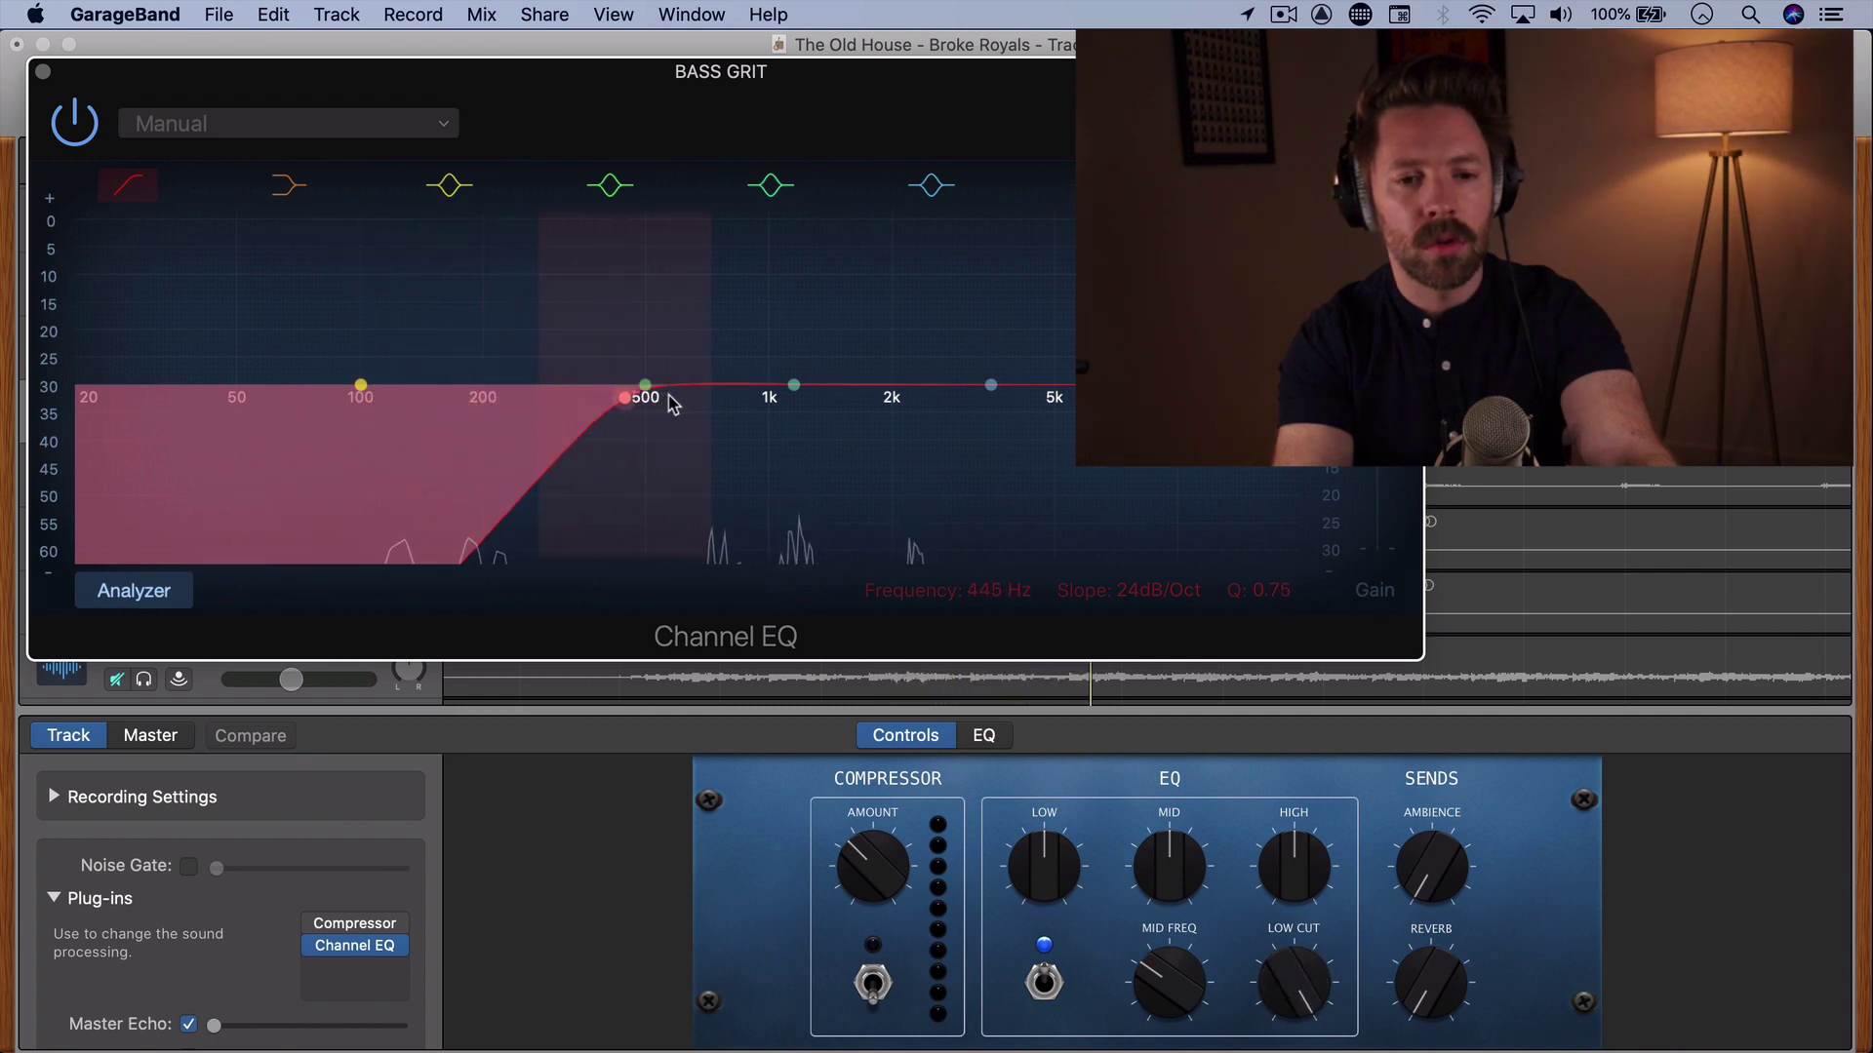
left_click_drag(1156, 598, 1156, 576)
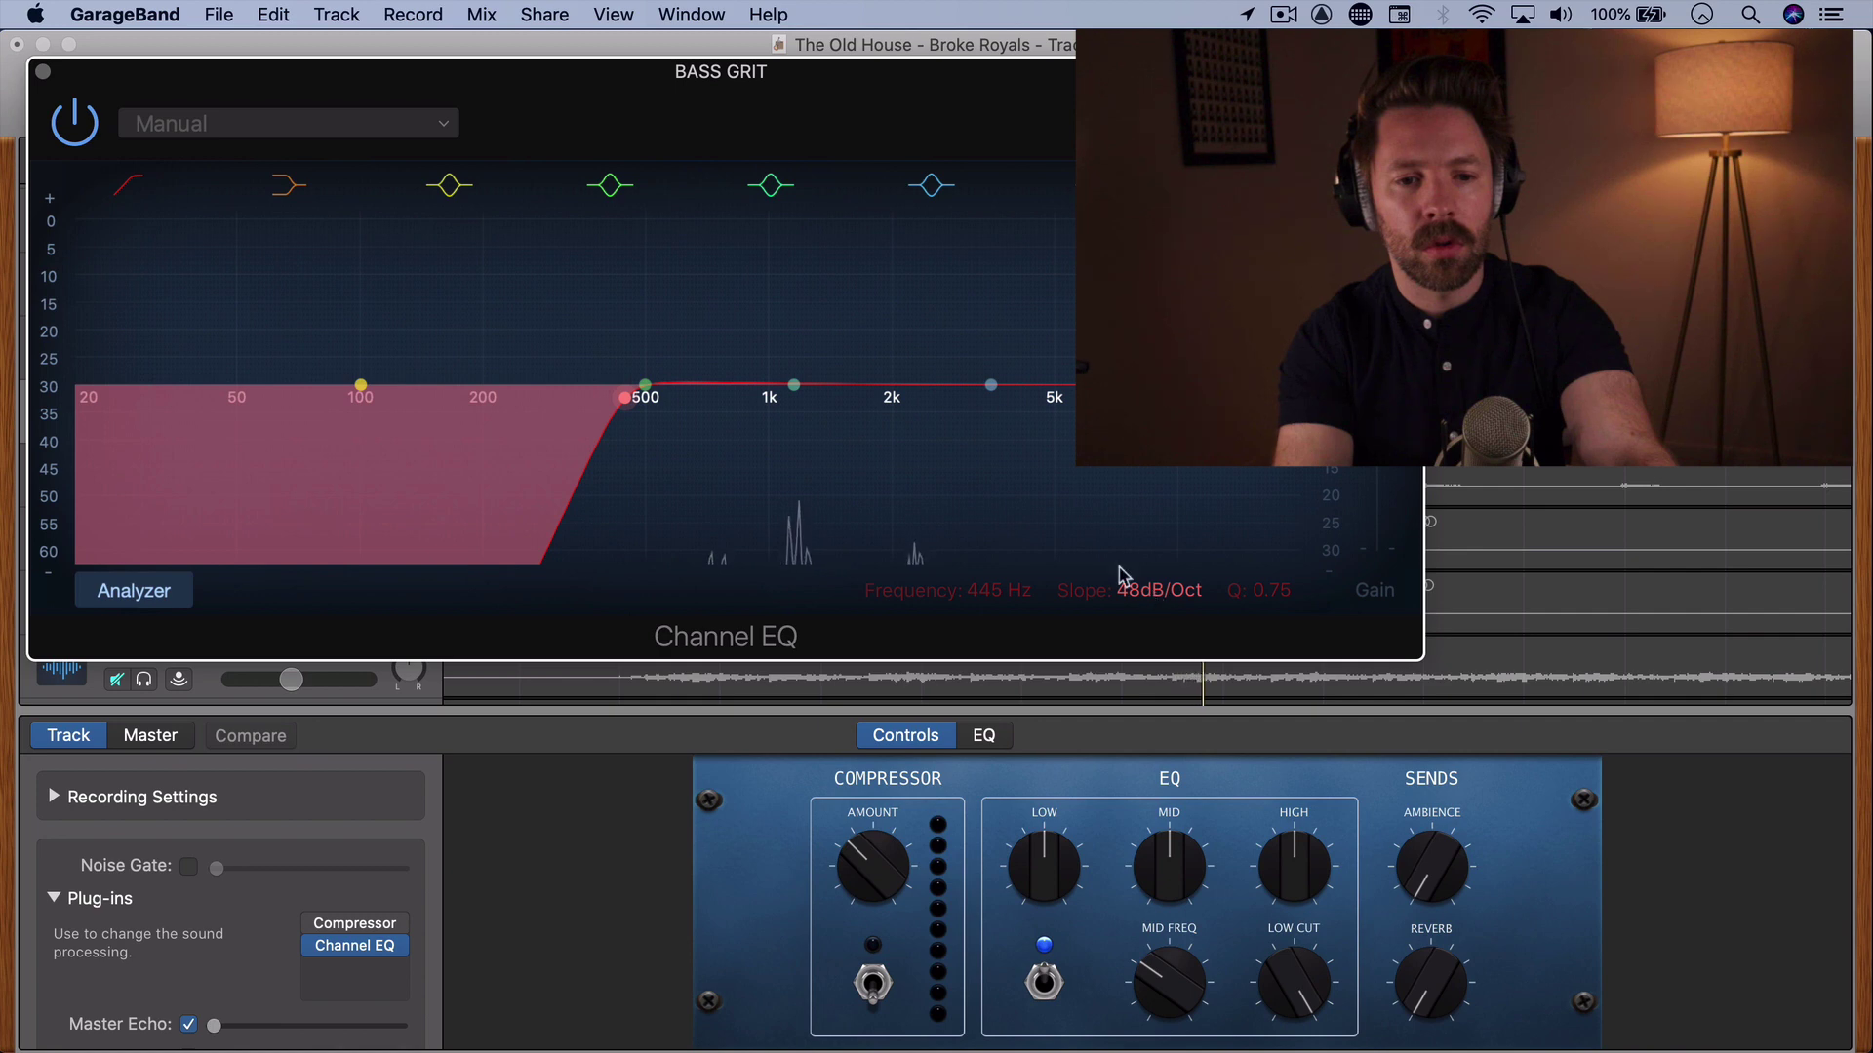
left_click_drag(1238, 484, 1238, 451)
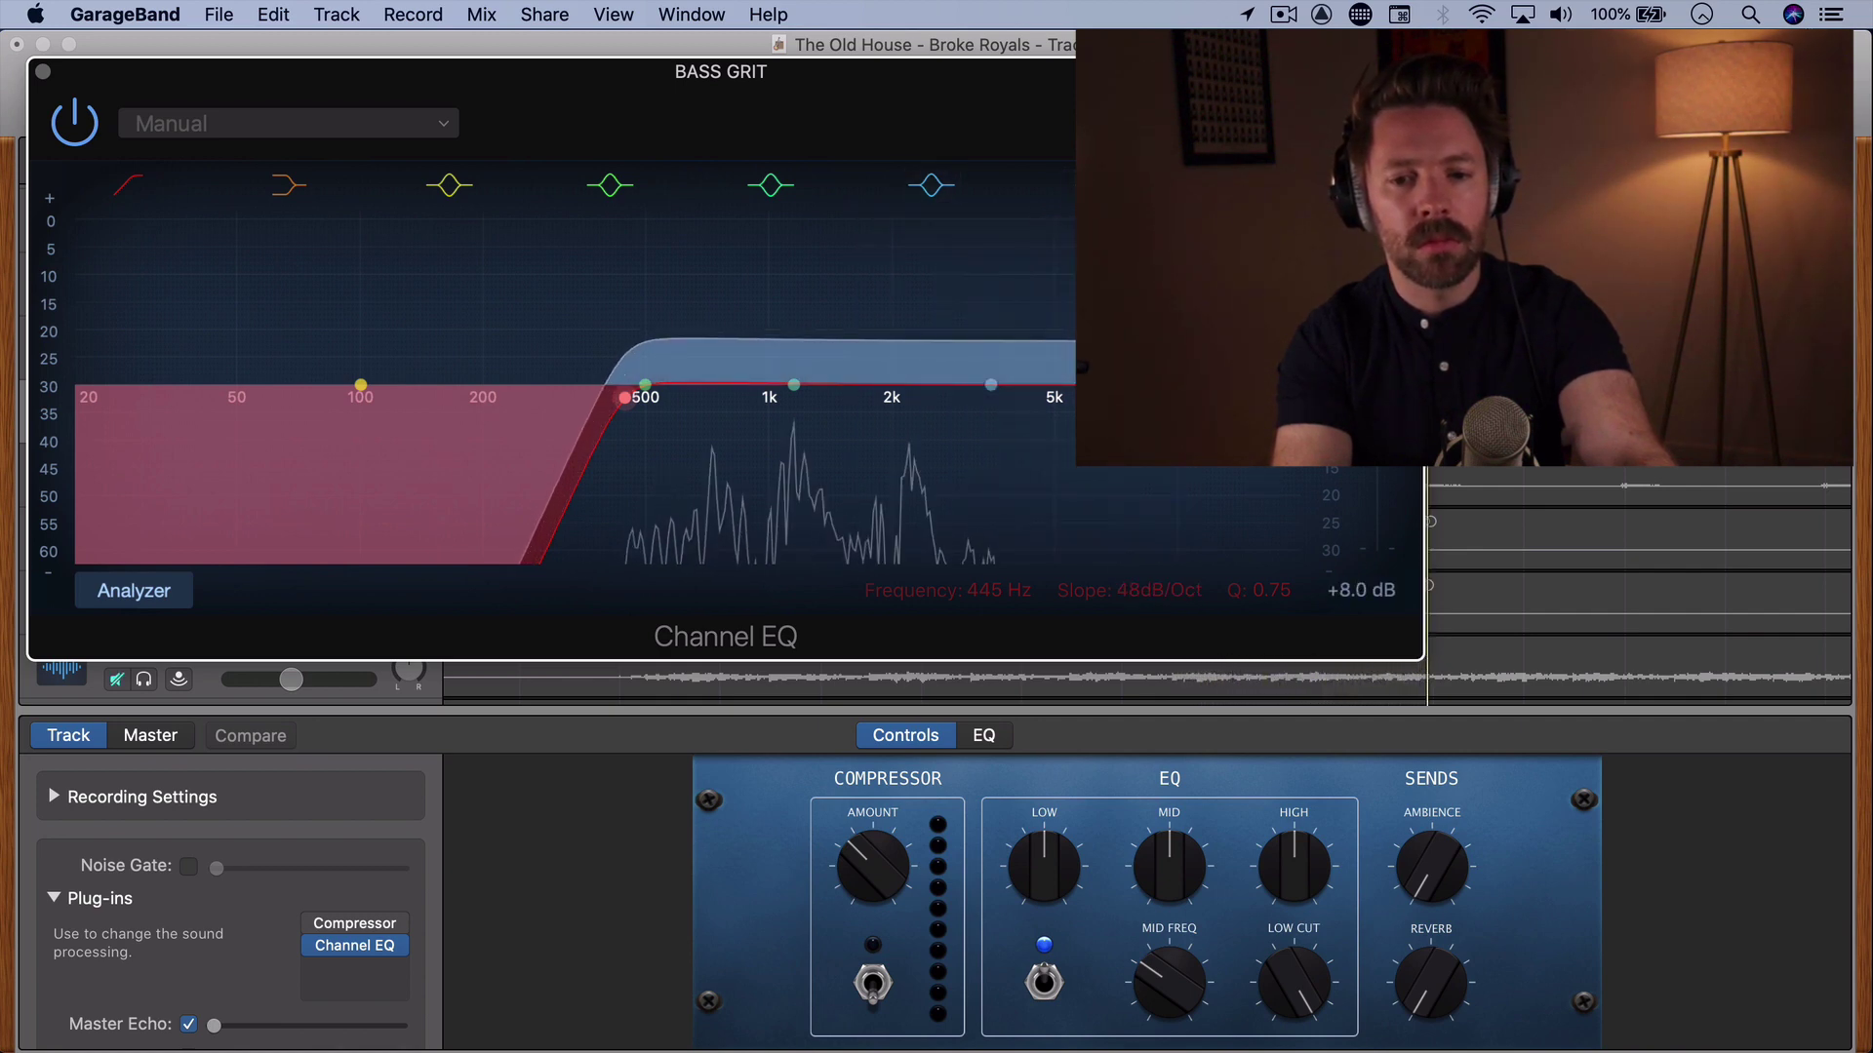
Compare BASS GRIT with its Channel EQ bypassed and active, leaving the EQ on, and close its window and stop playback.
left_click(76, 129)
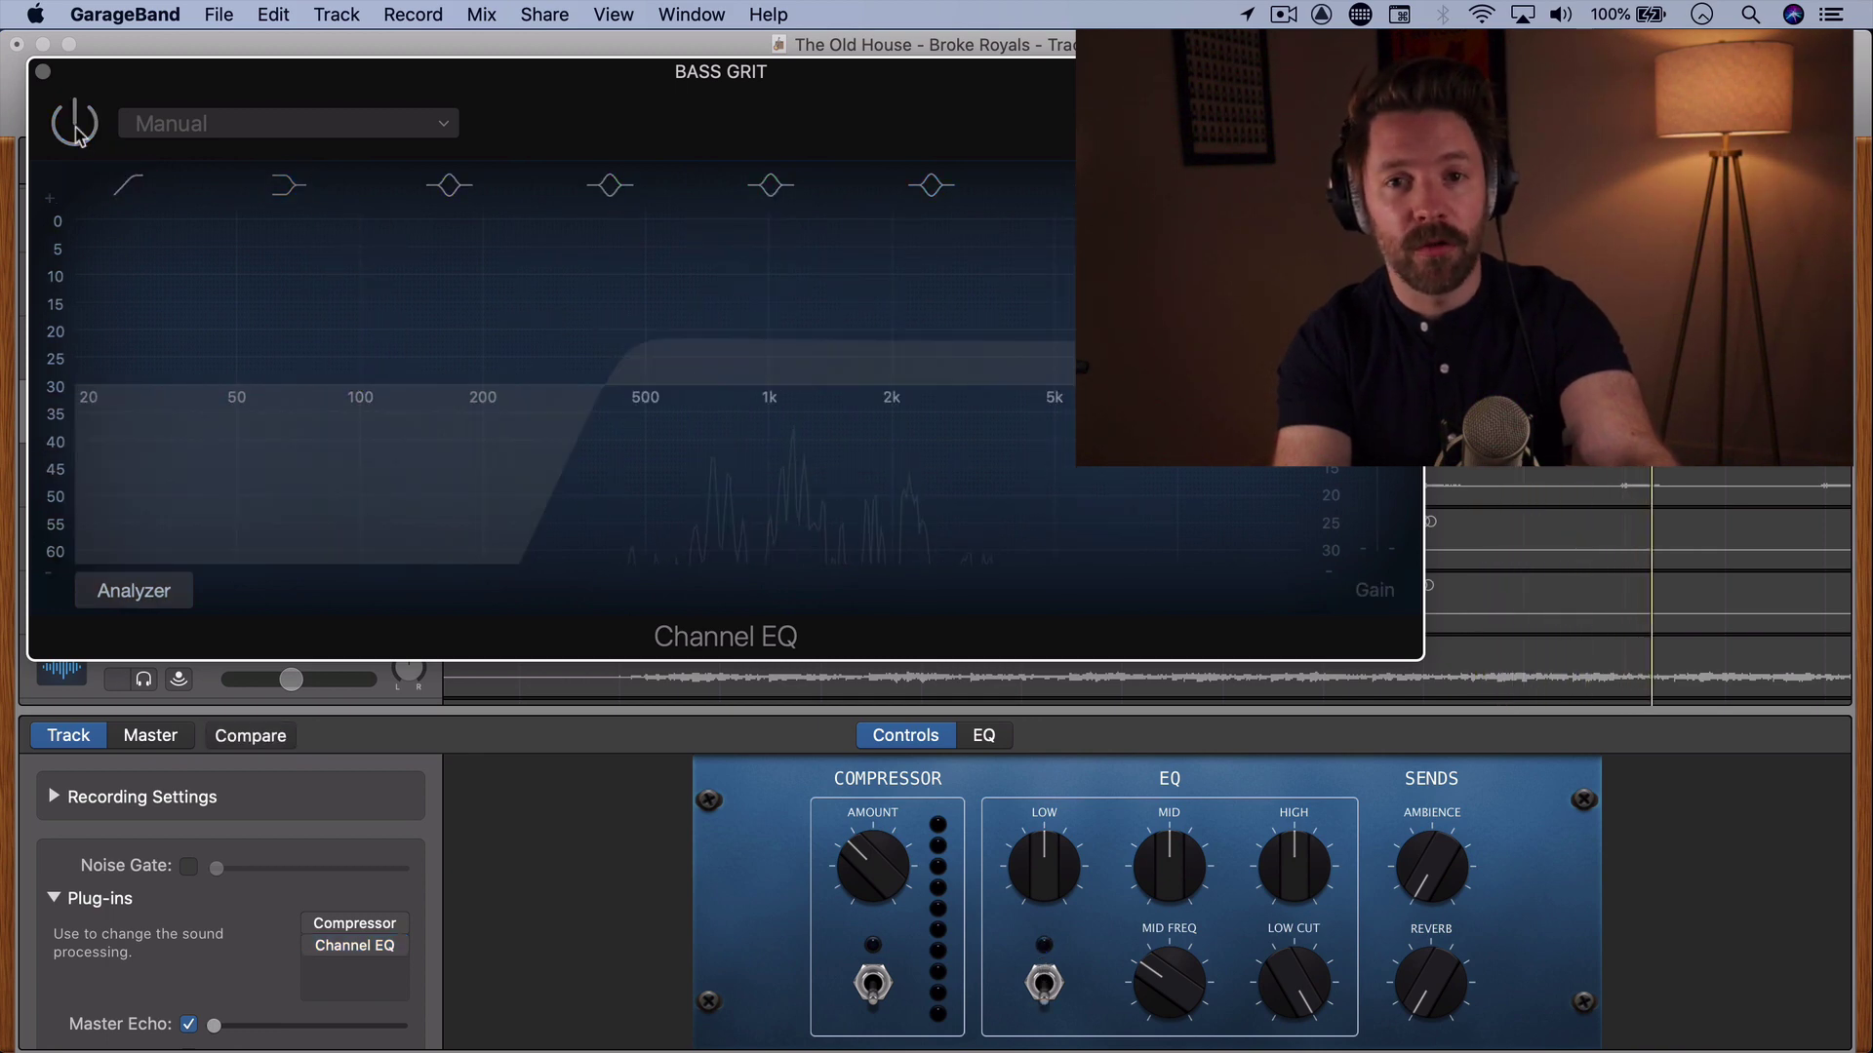
left_click(76, 129)
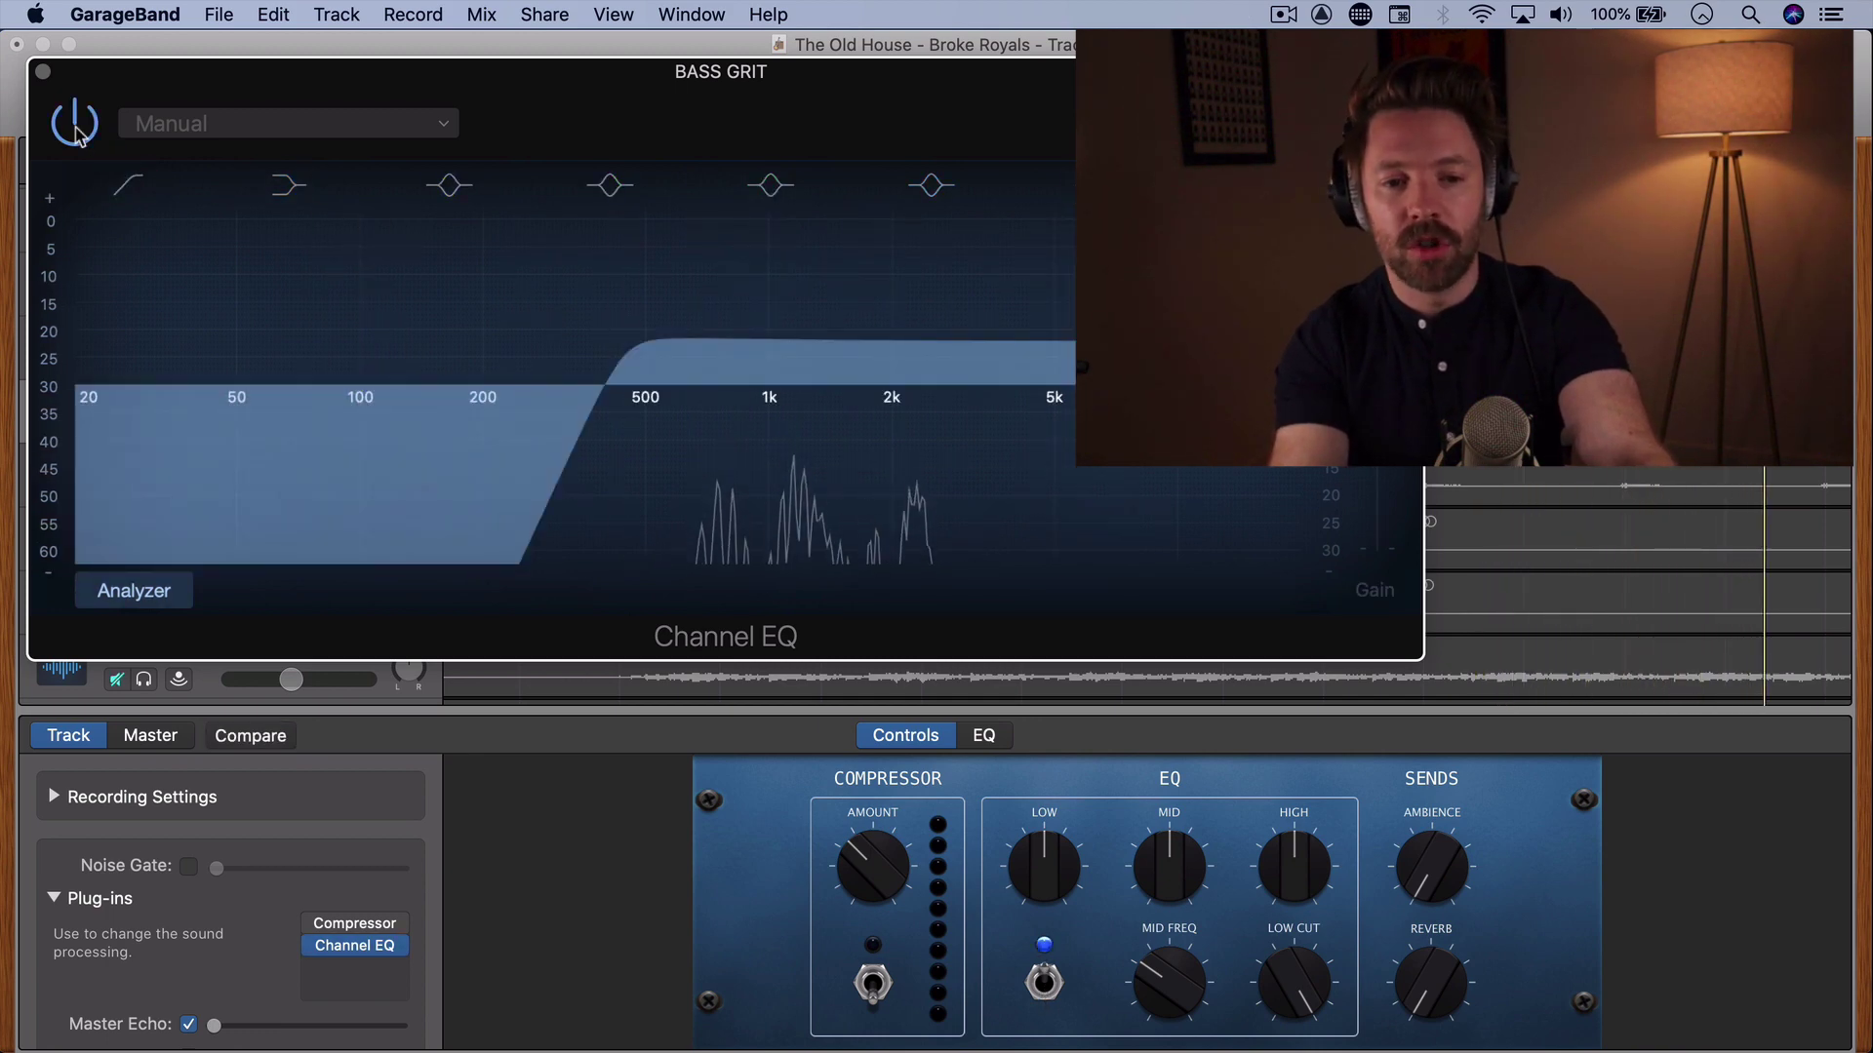
left_click(43, 72)
key("space")
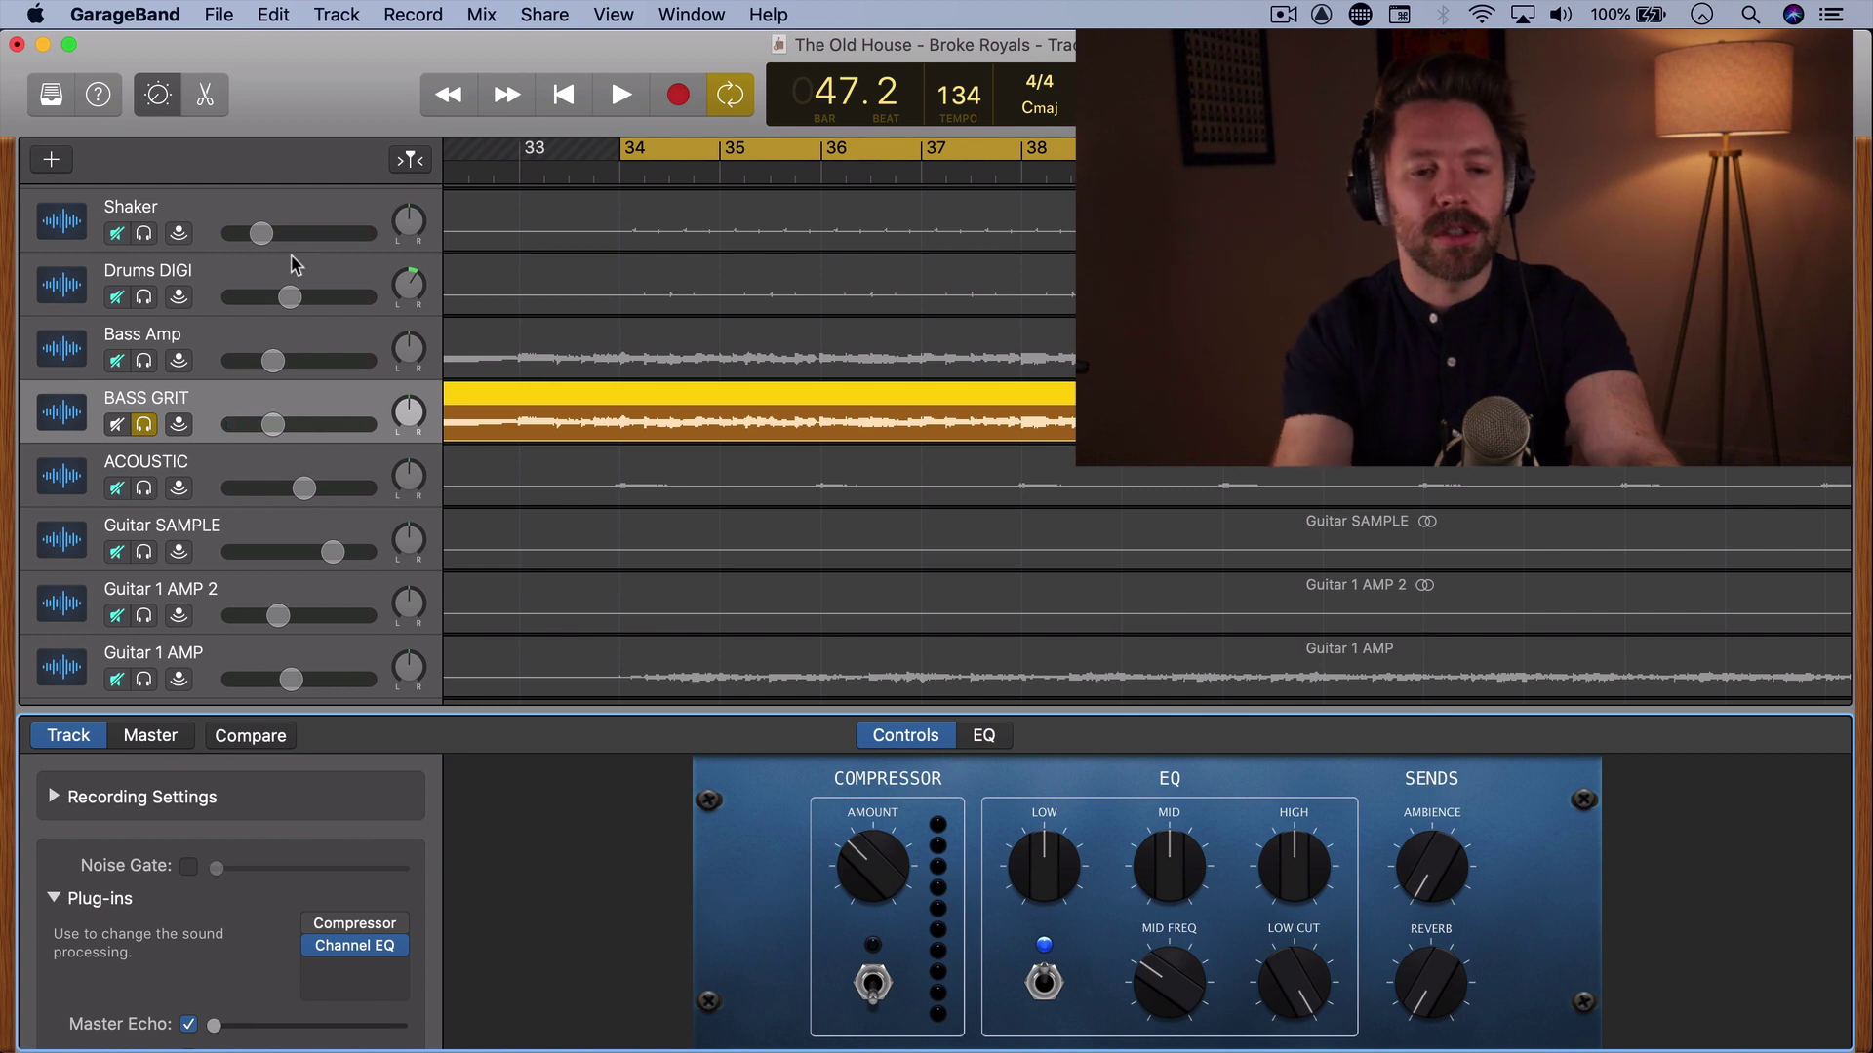
Insert the Distortion plug-in on BASS GRIT in the slot after the Channel EQ.
left_click(354, 976)
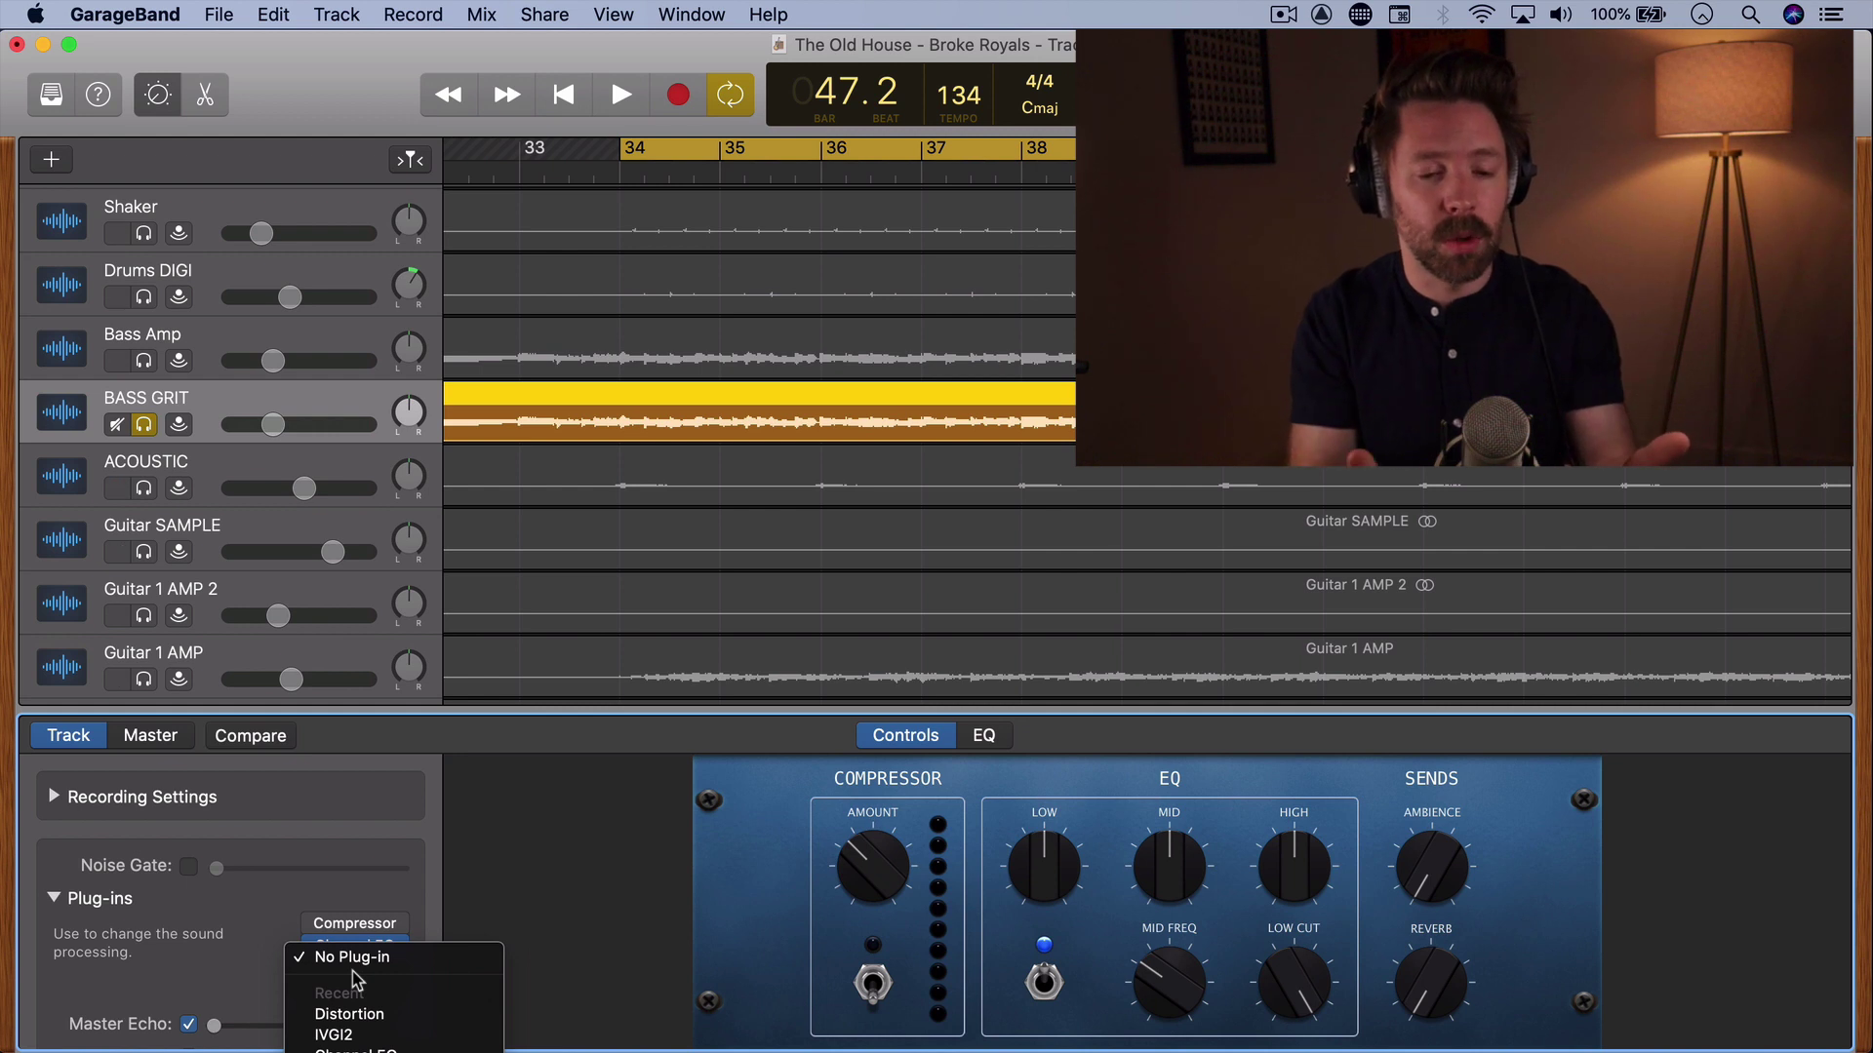
scroll(353, 1020, "down", 5)
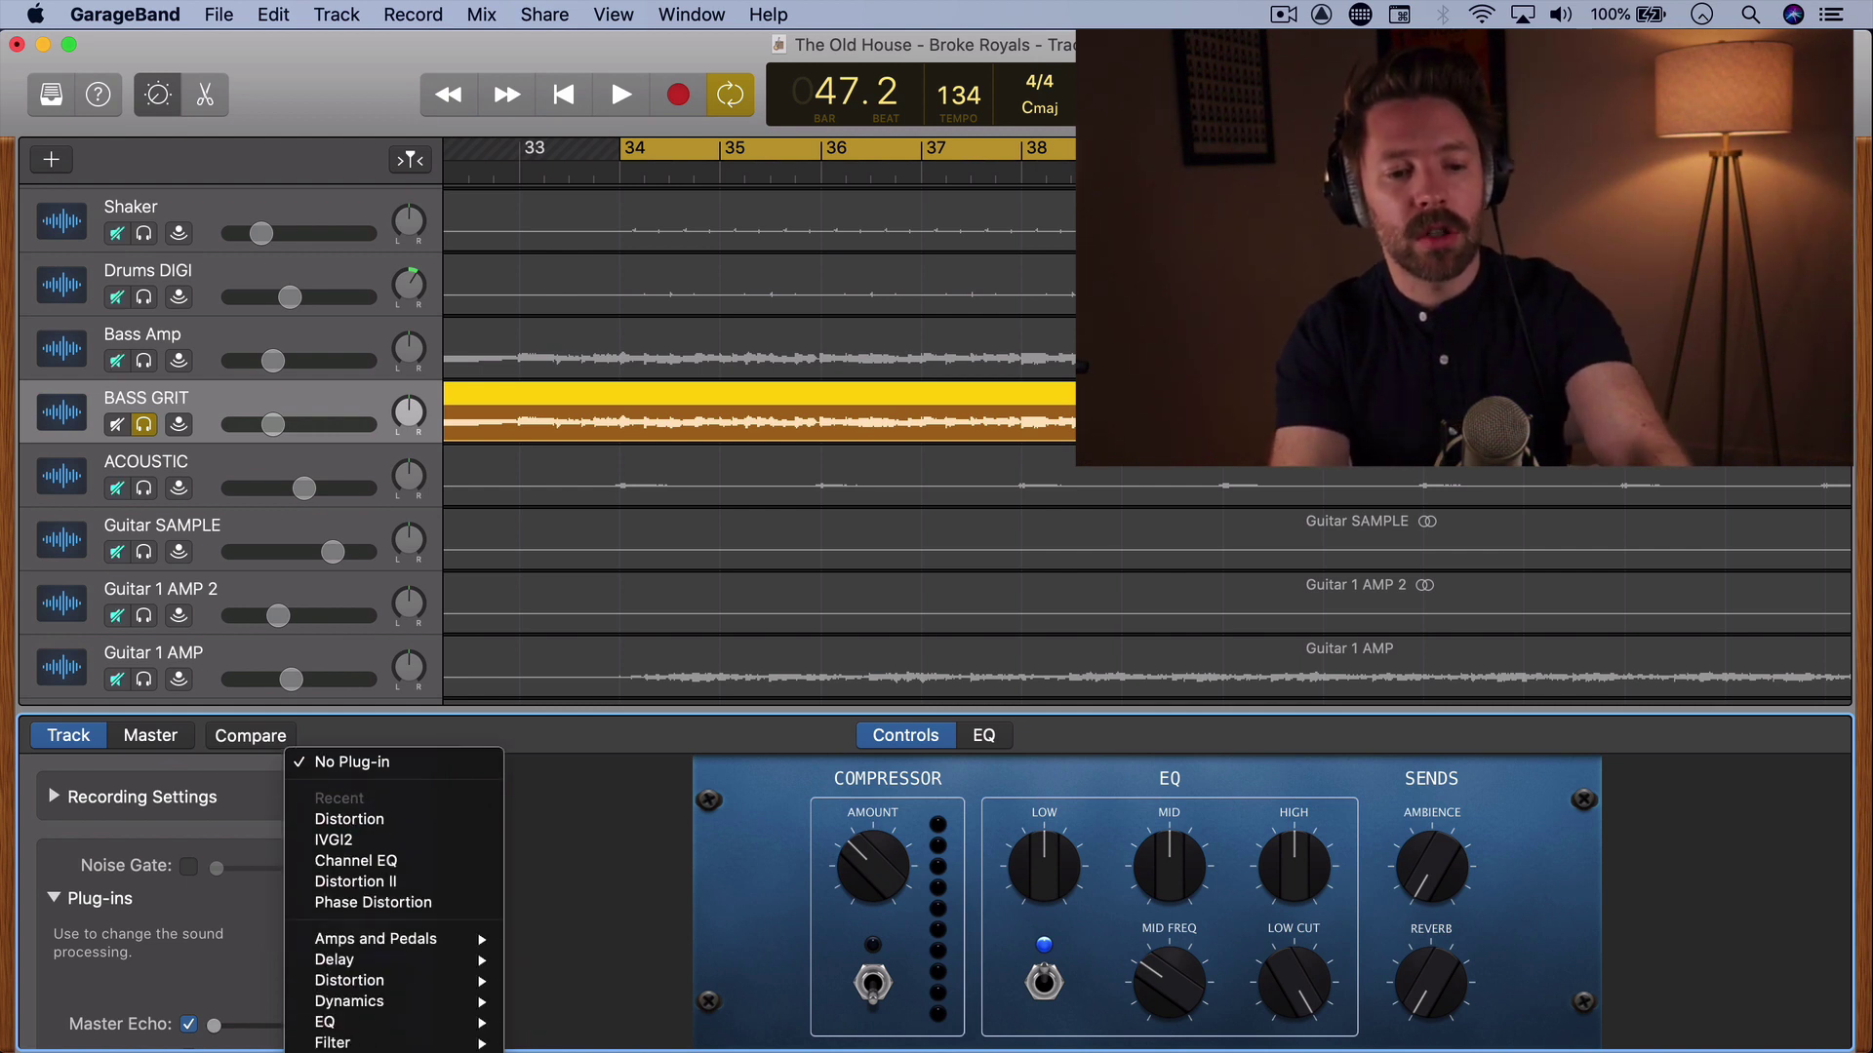
mouse_move(458, 980)
left_click(558, 1023)
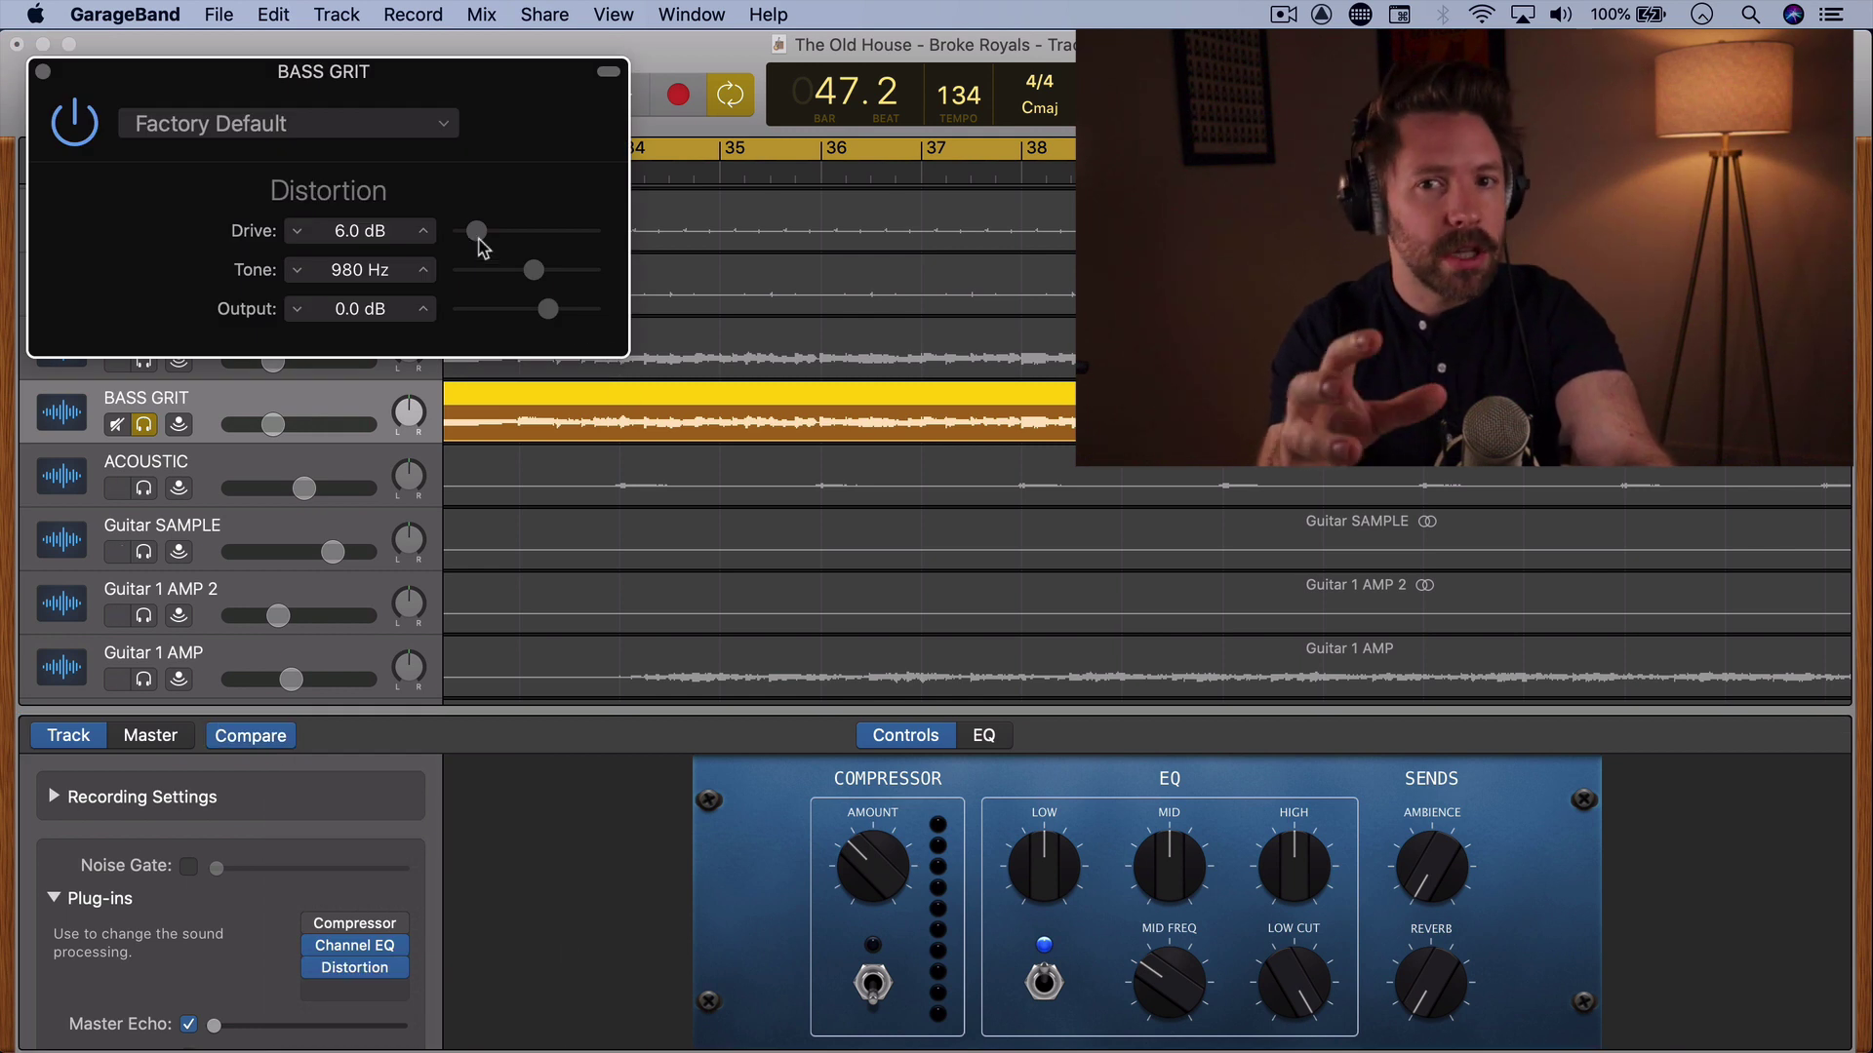
While playing BASS GRIT, set the Distortion's Drive to 18.0 dB and its Output to -6.0 dB.
key("space")
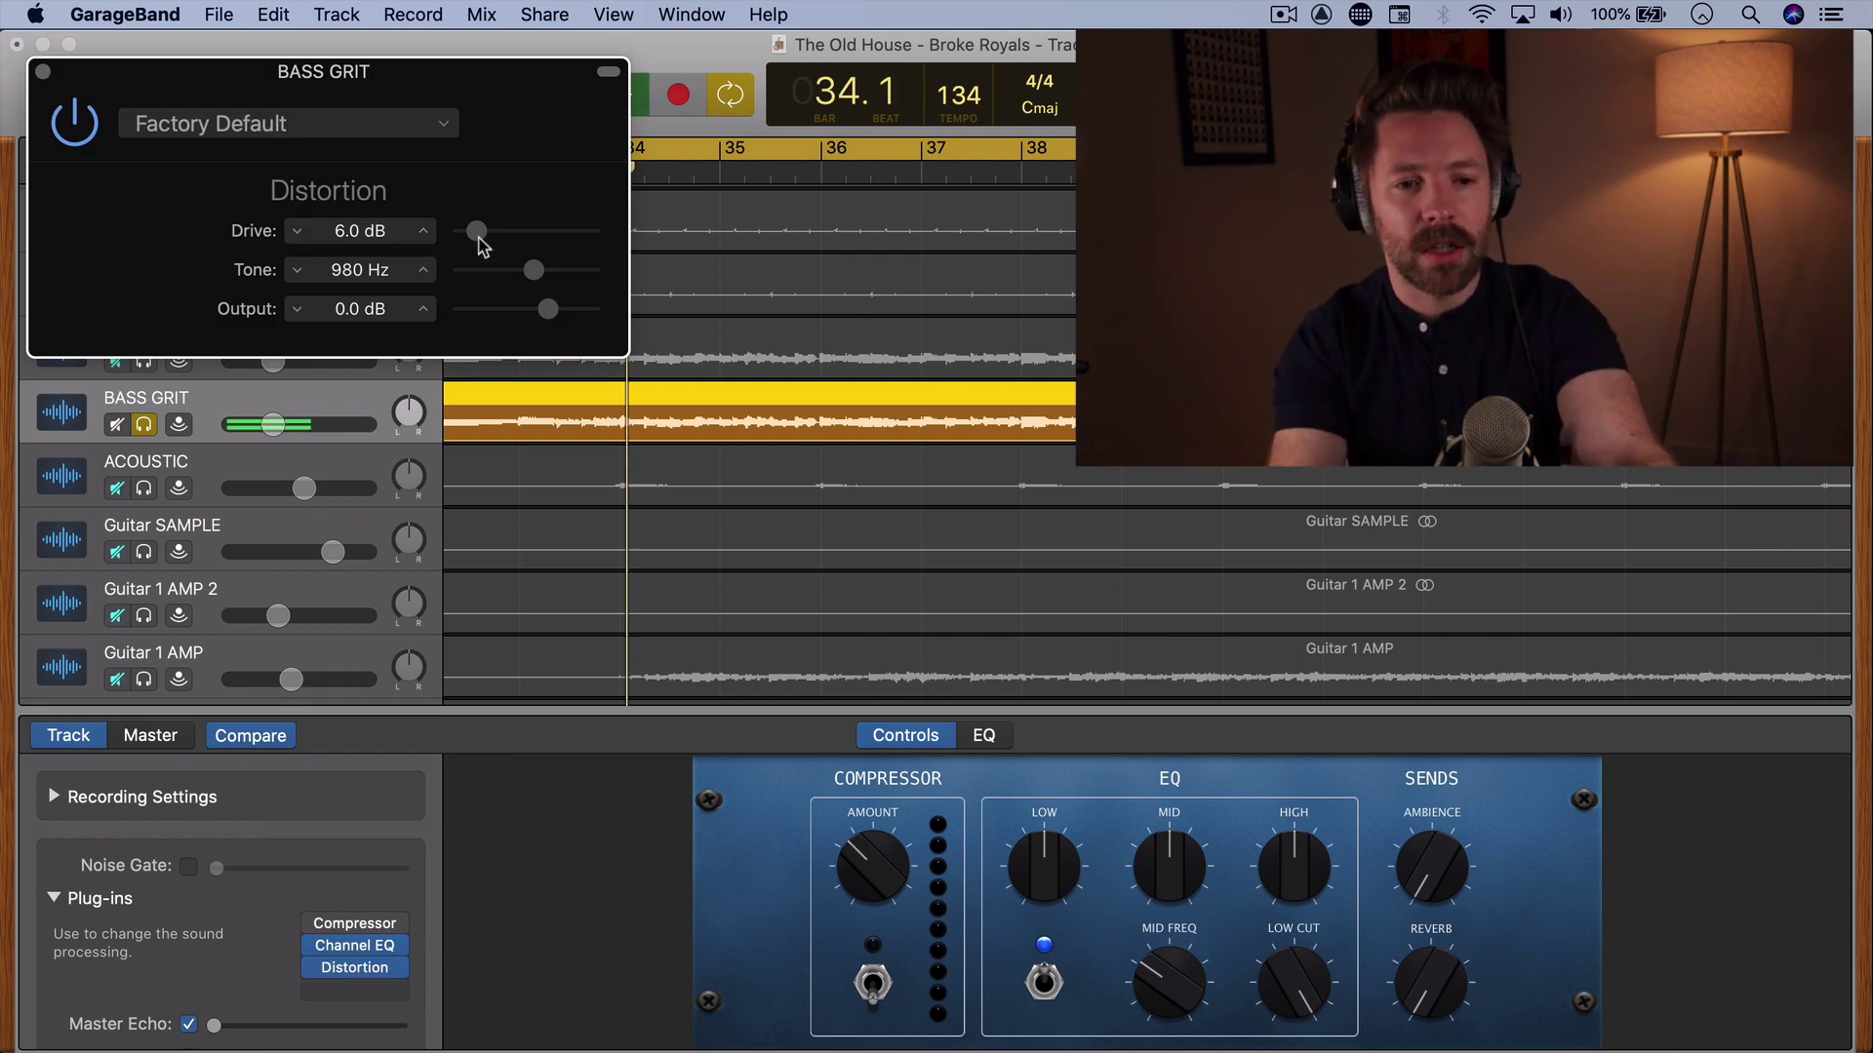
left_click_drag(478, 244, 503, 243)
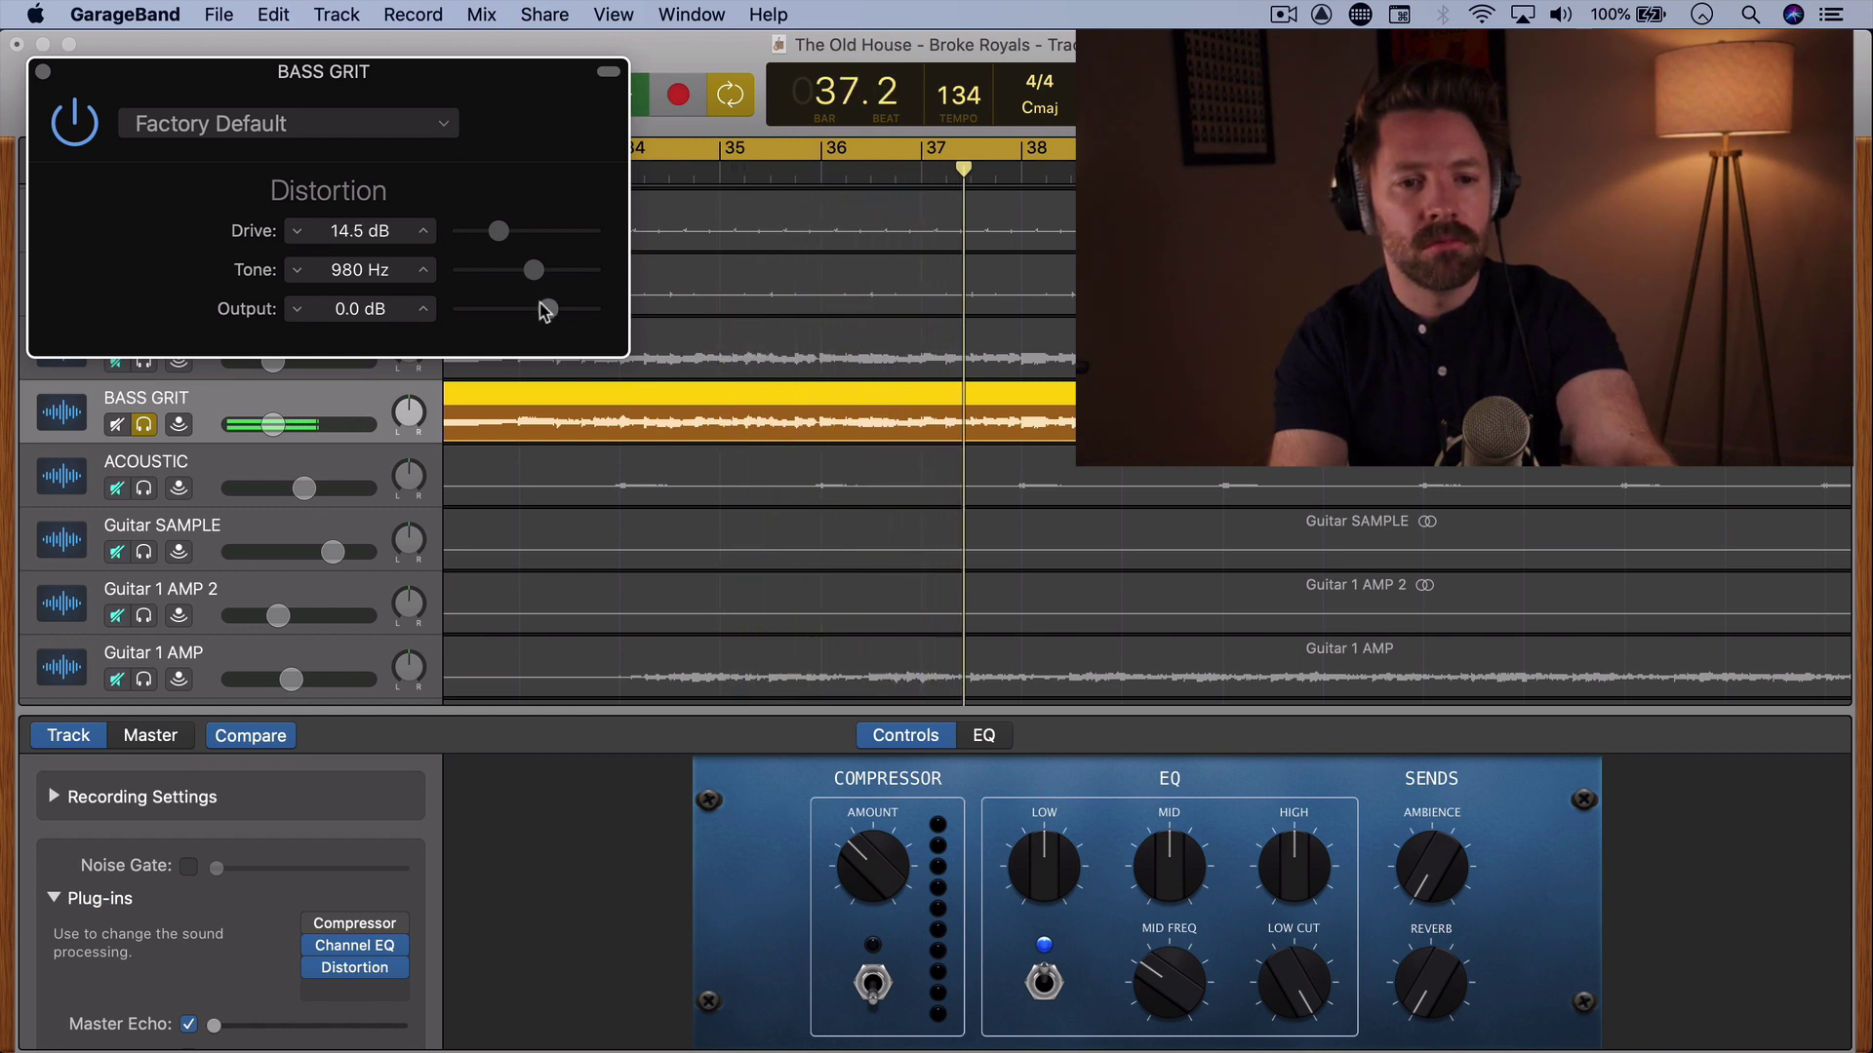
left_click_drag(543, 306, 531, 306)
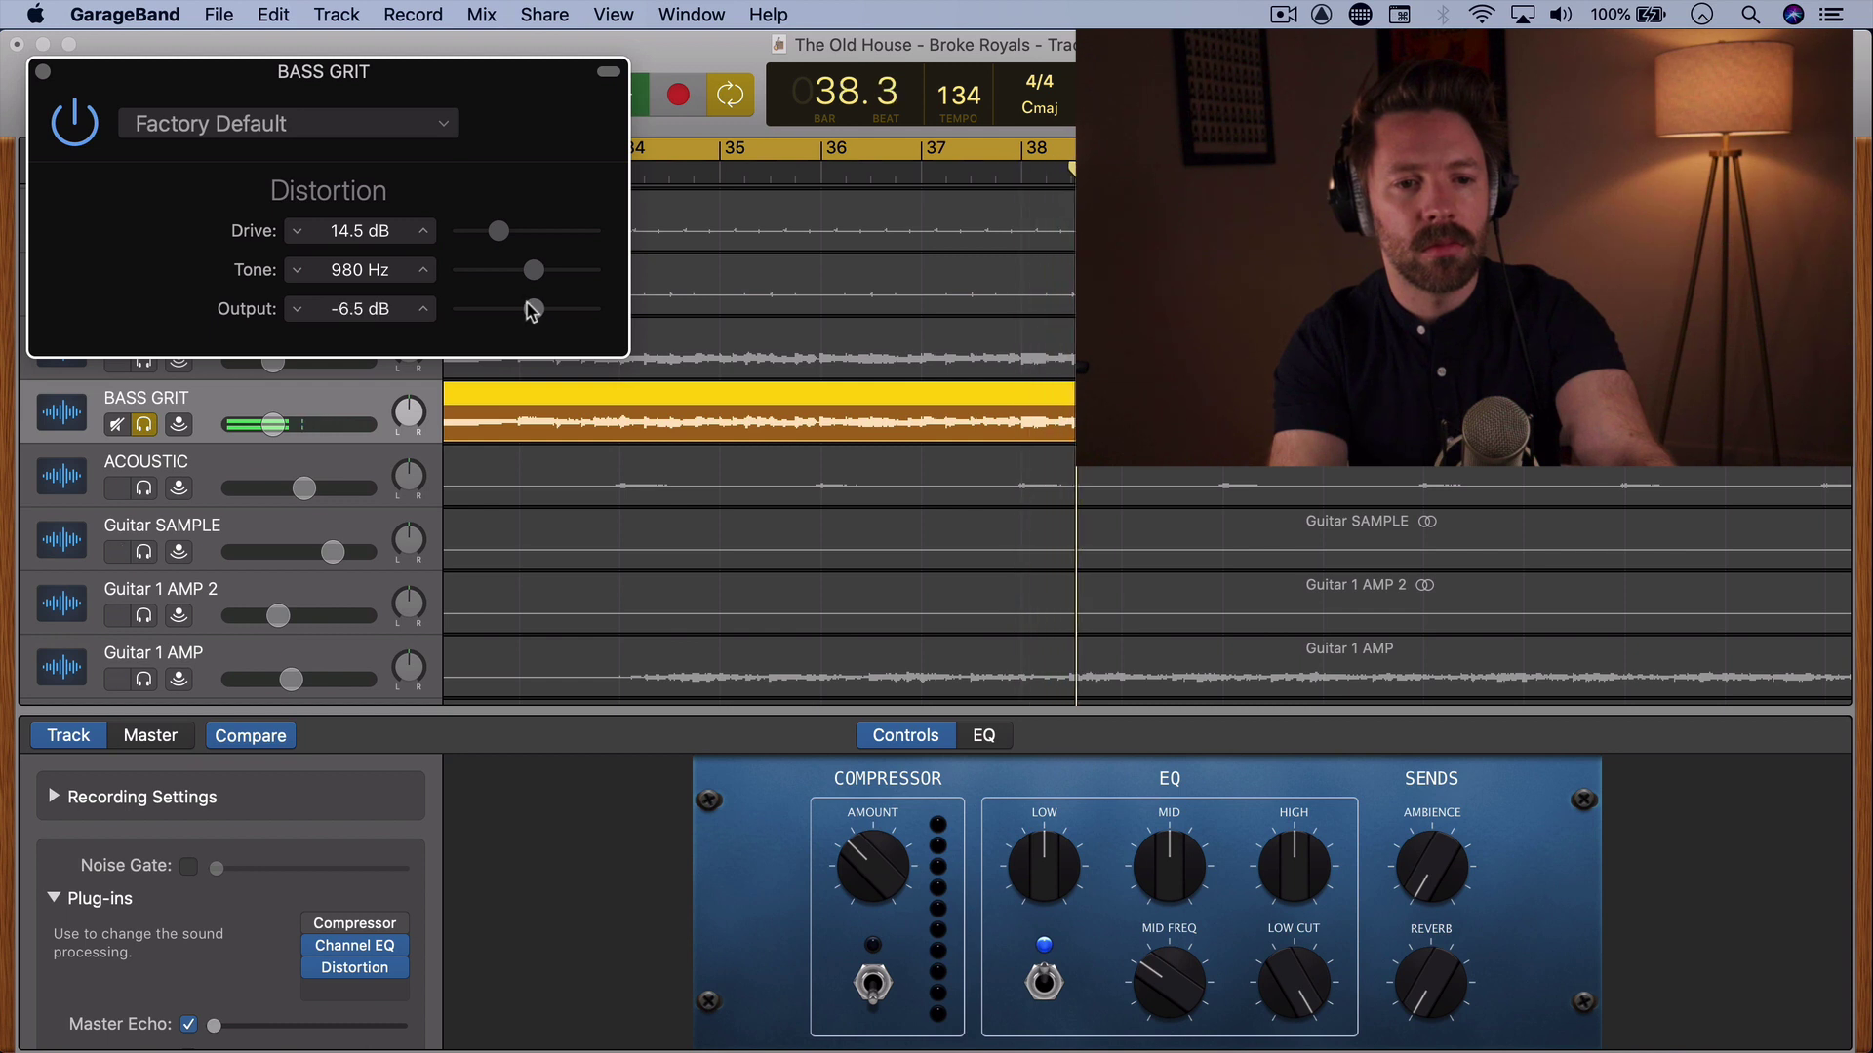
left_click_drag(499, 236, 510, 237)
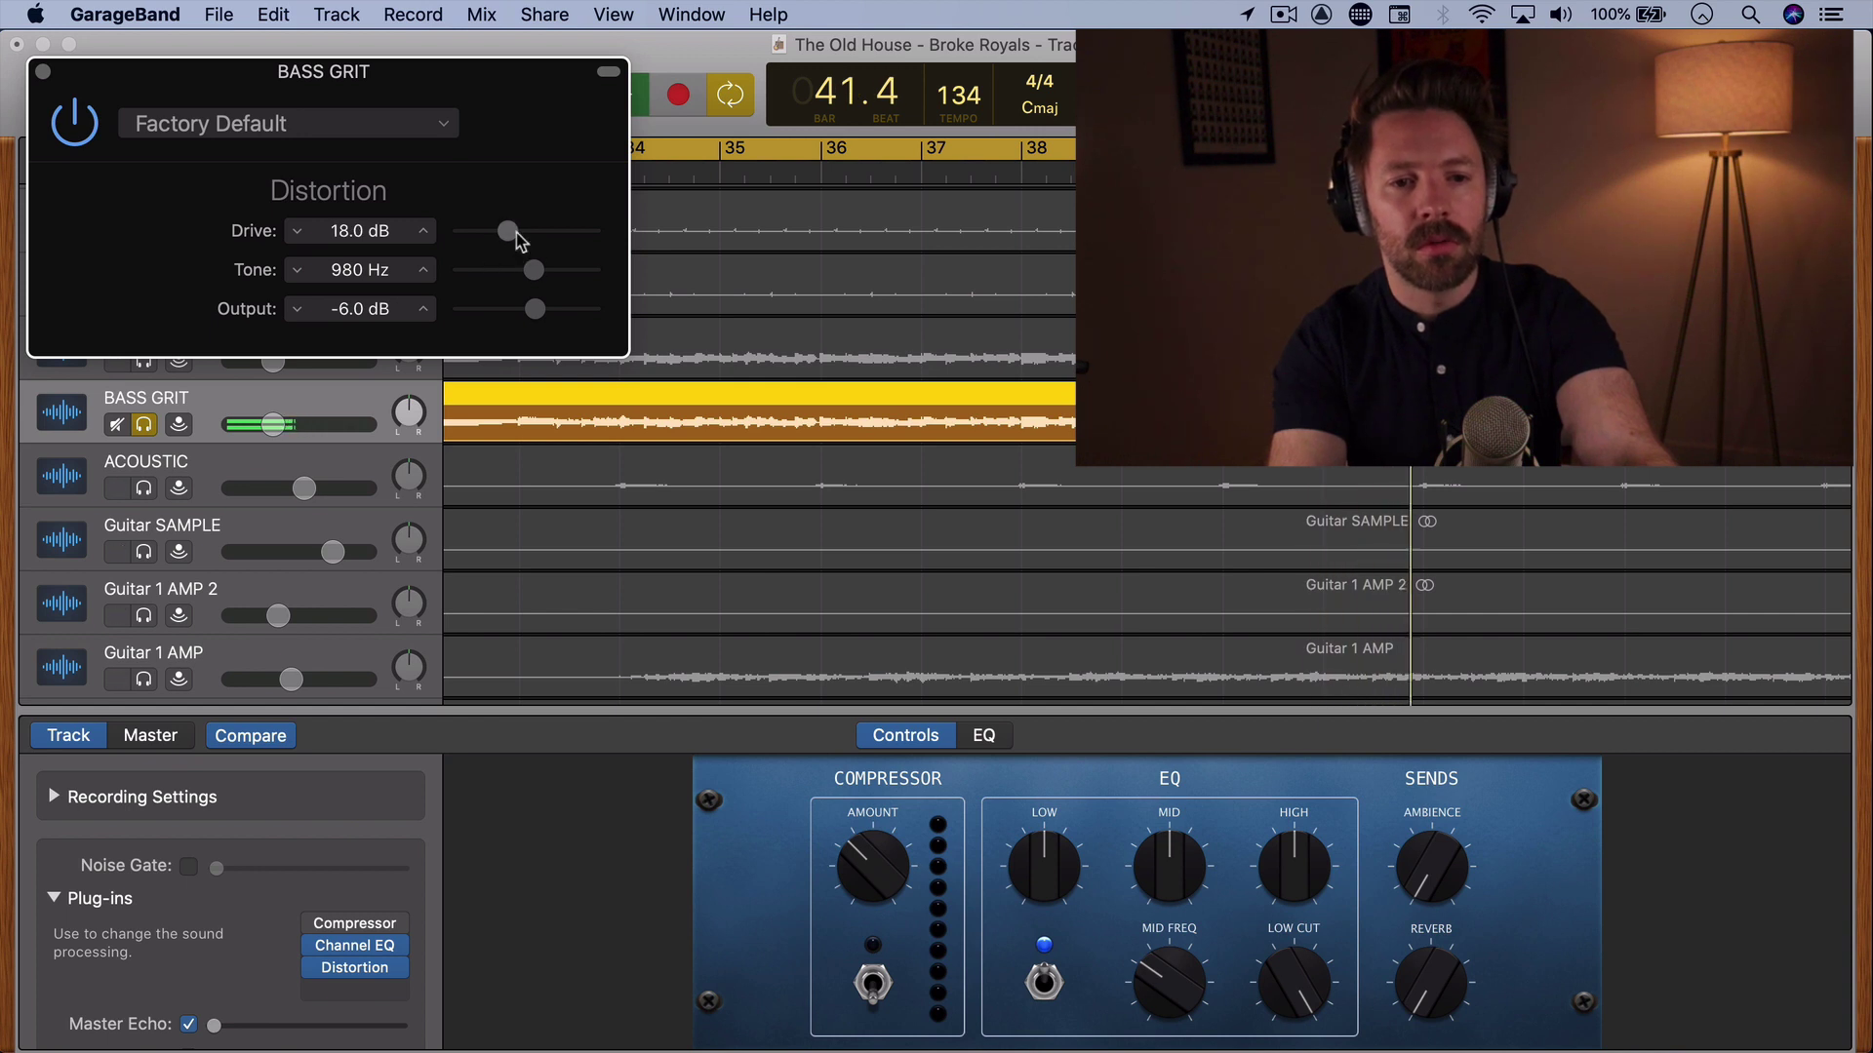
key("space")
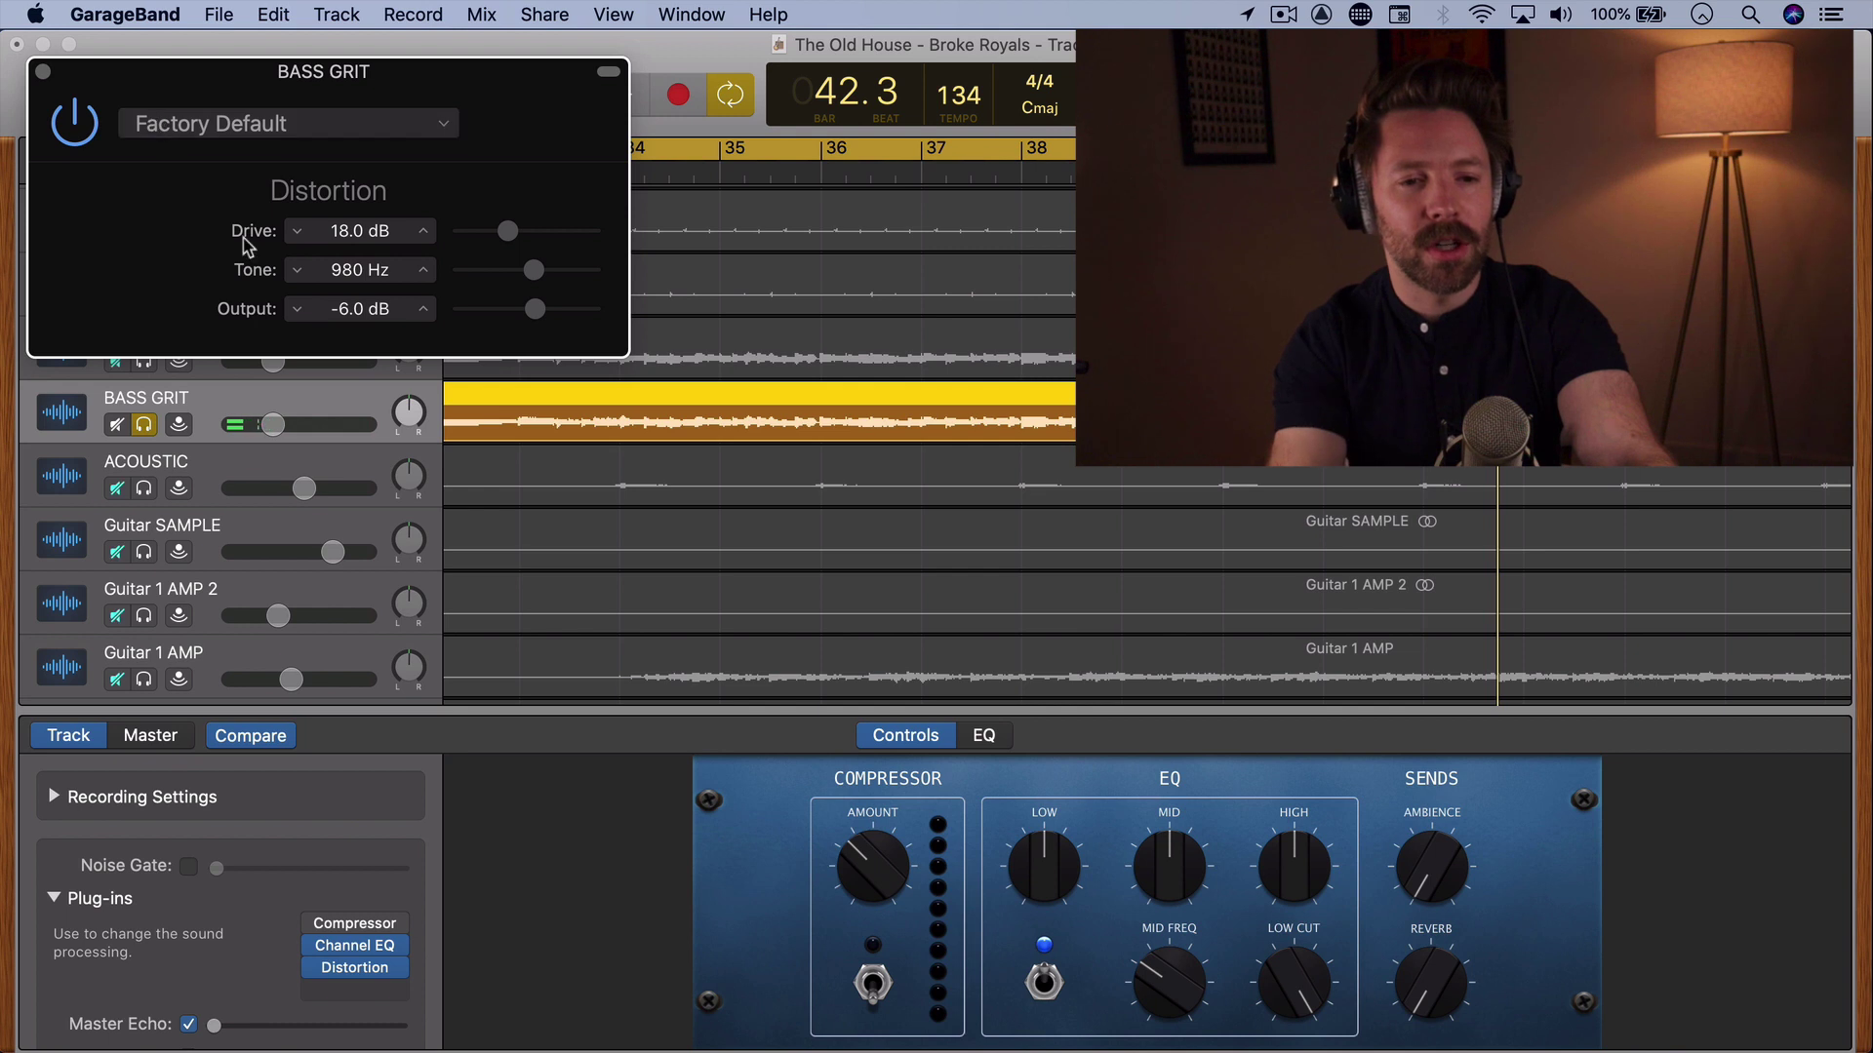
Move the Distortion window clear of the upper track headers and turn off solo on BASS GRIT.
left_click_drag(307, 90, 404, 487)
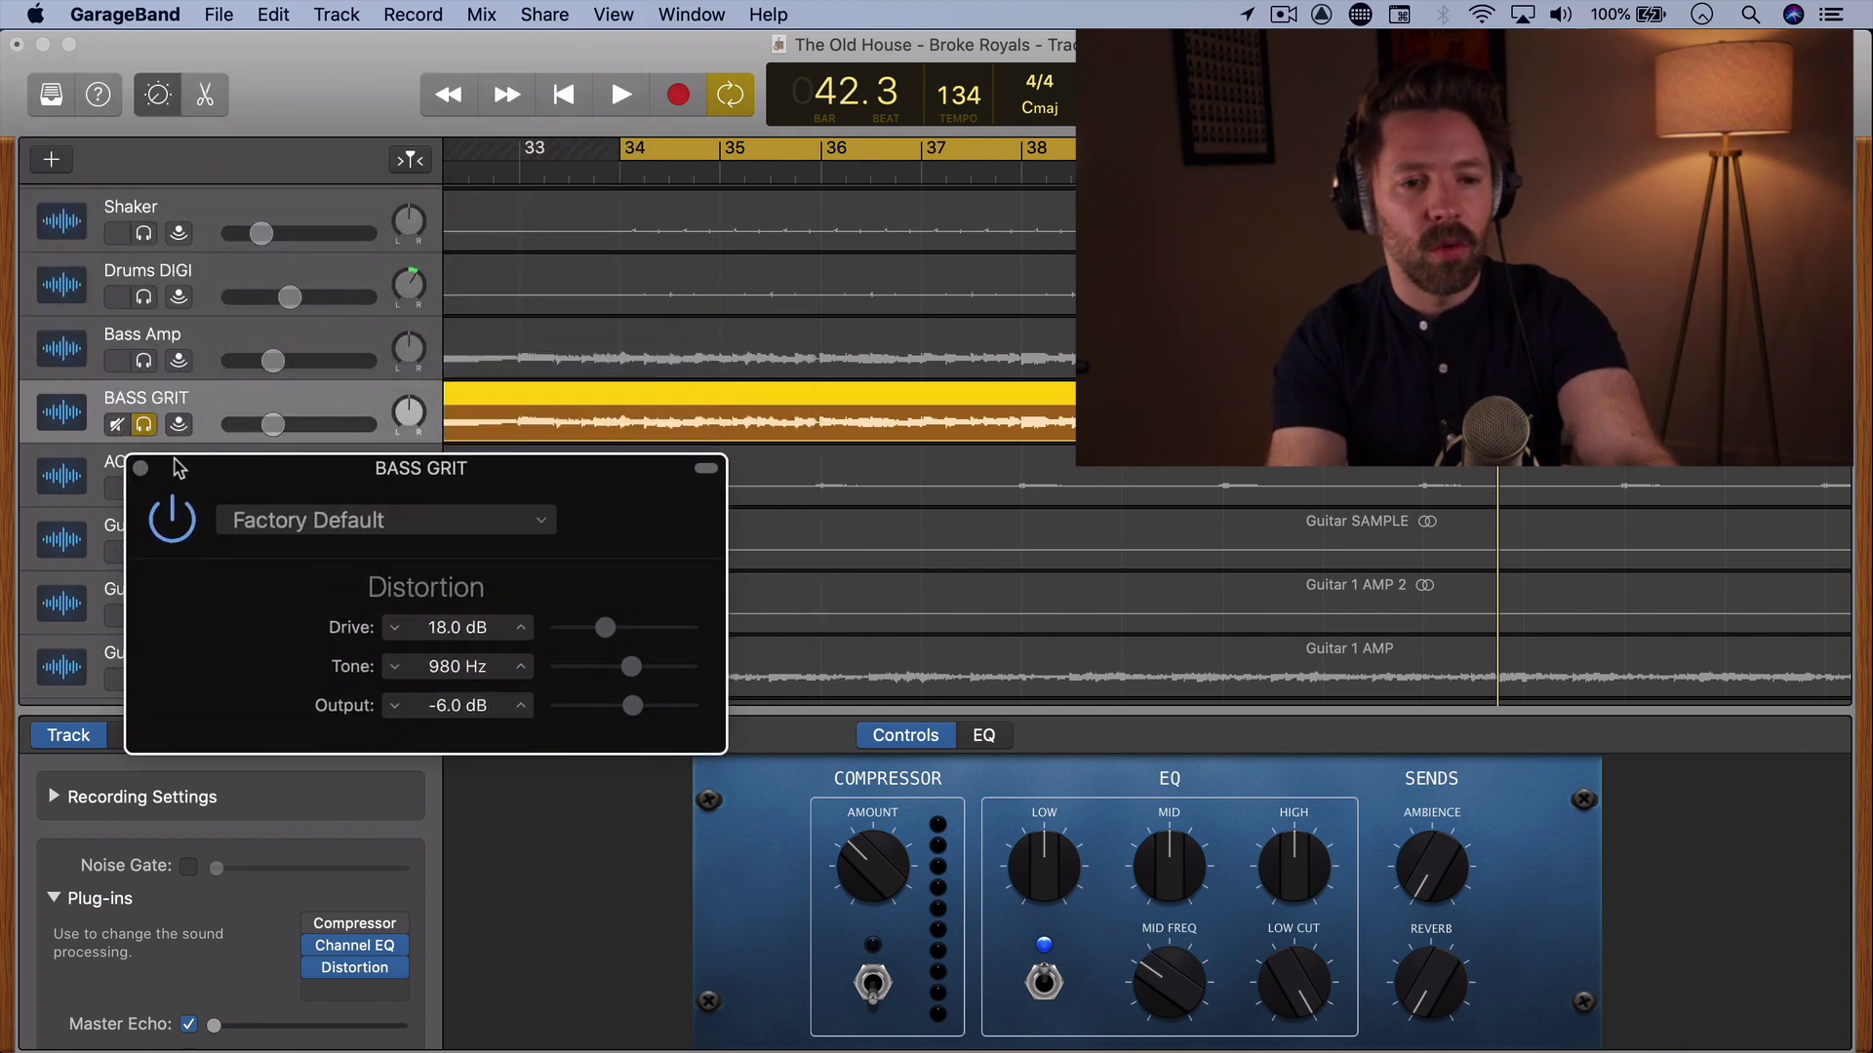
left_click(145, 425)
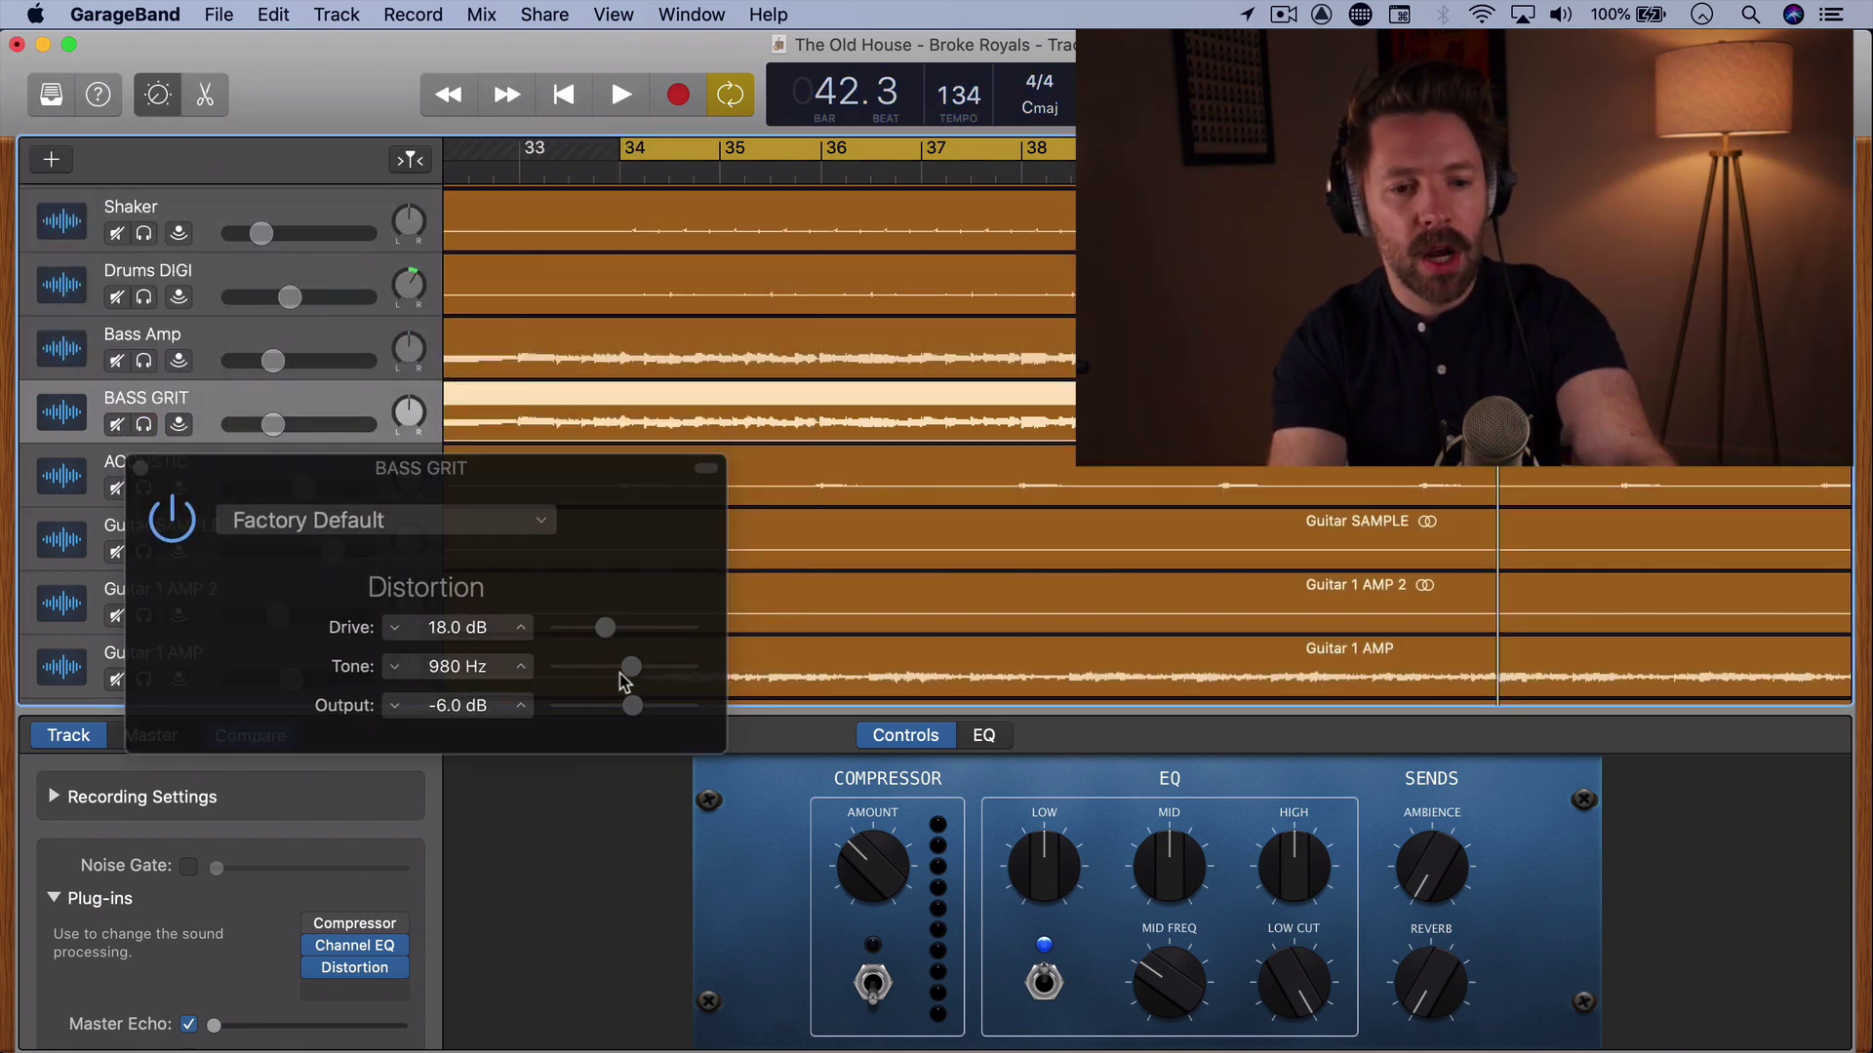
Adjust the Distortion's Tone to 2300 Hz and its Output to -5.5 dB while auditioning BASS GRIT in the full mix.
left_click(627, 680)
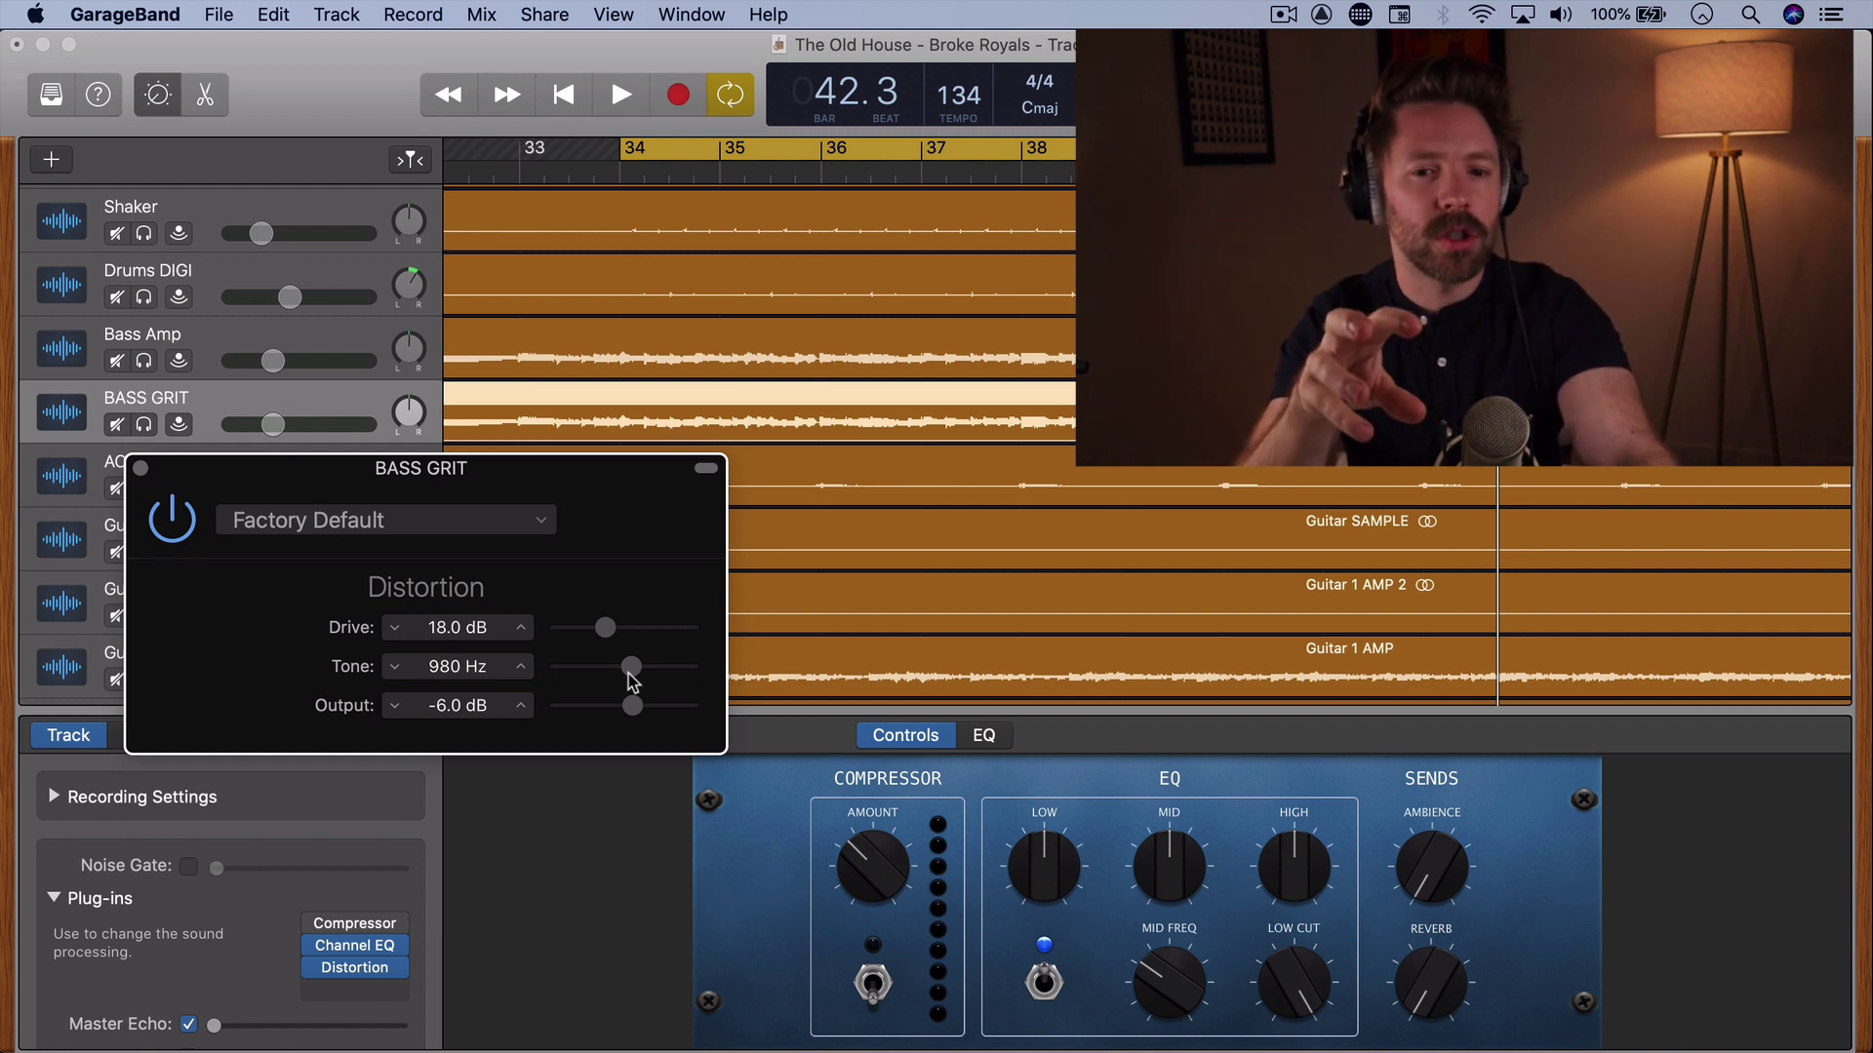
left_click_drag(629, 675, 624, 675)
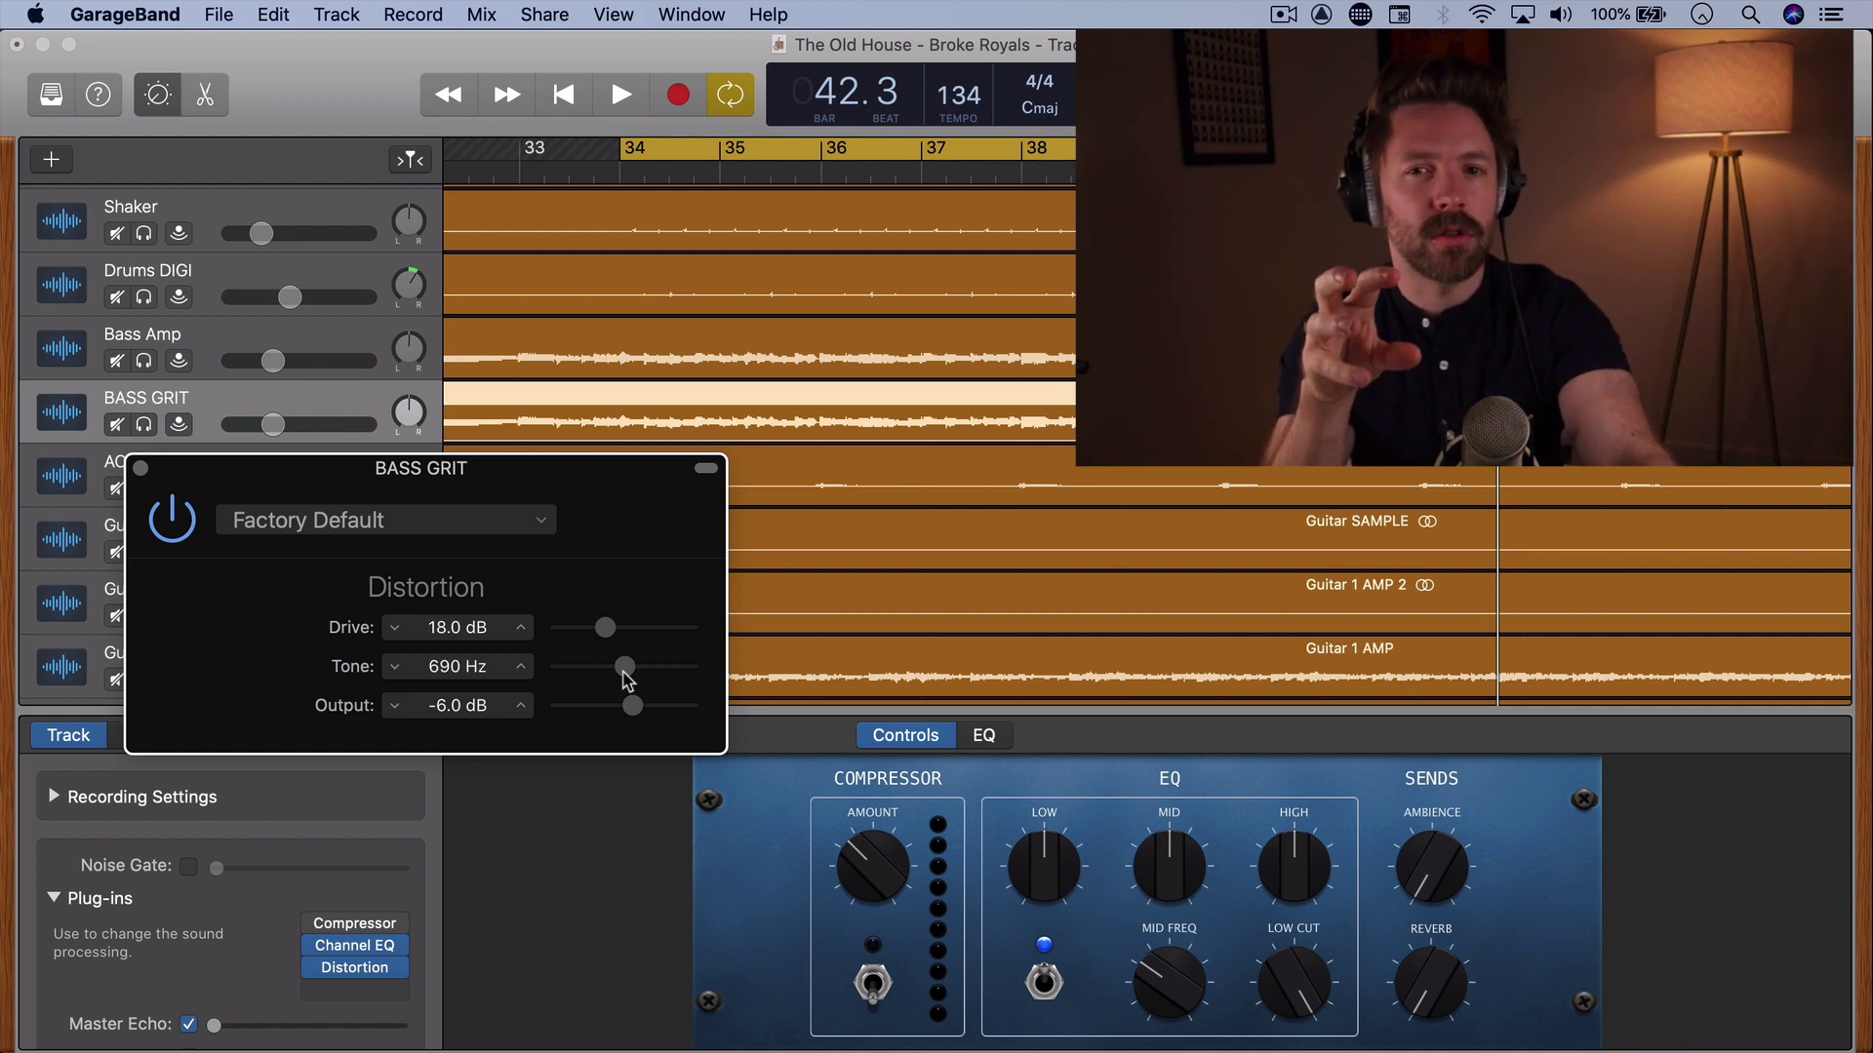
left_click_drag(626, 675, 640, 671)
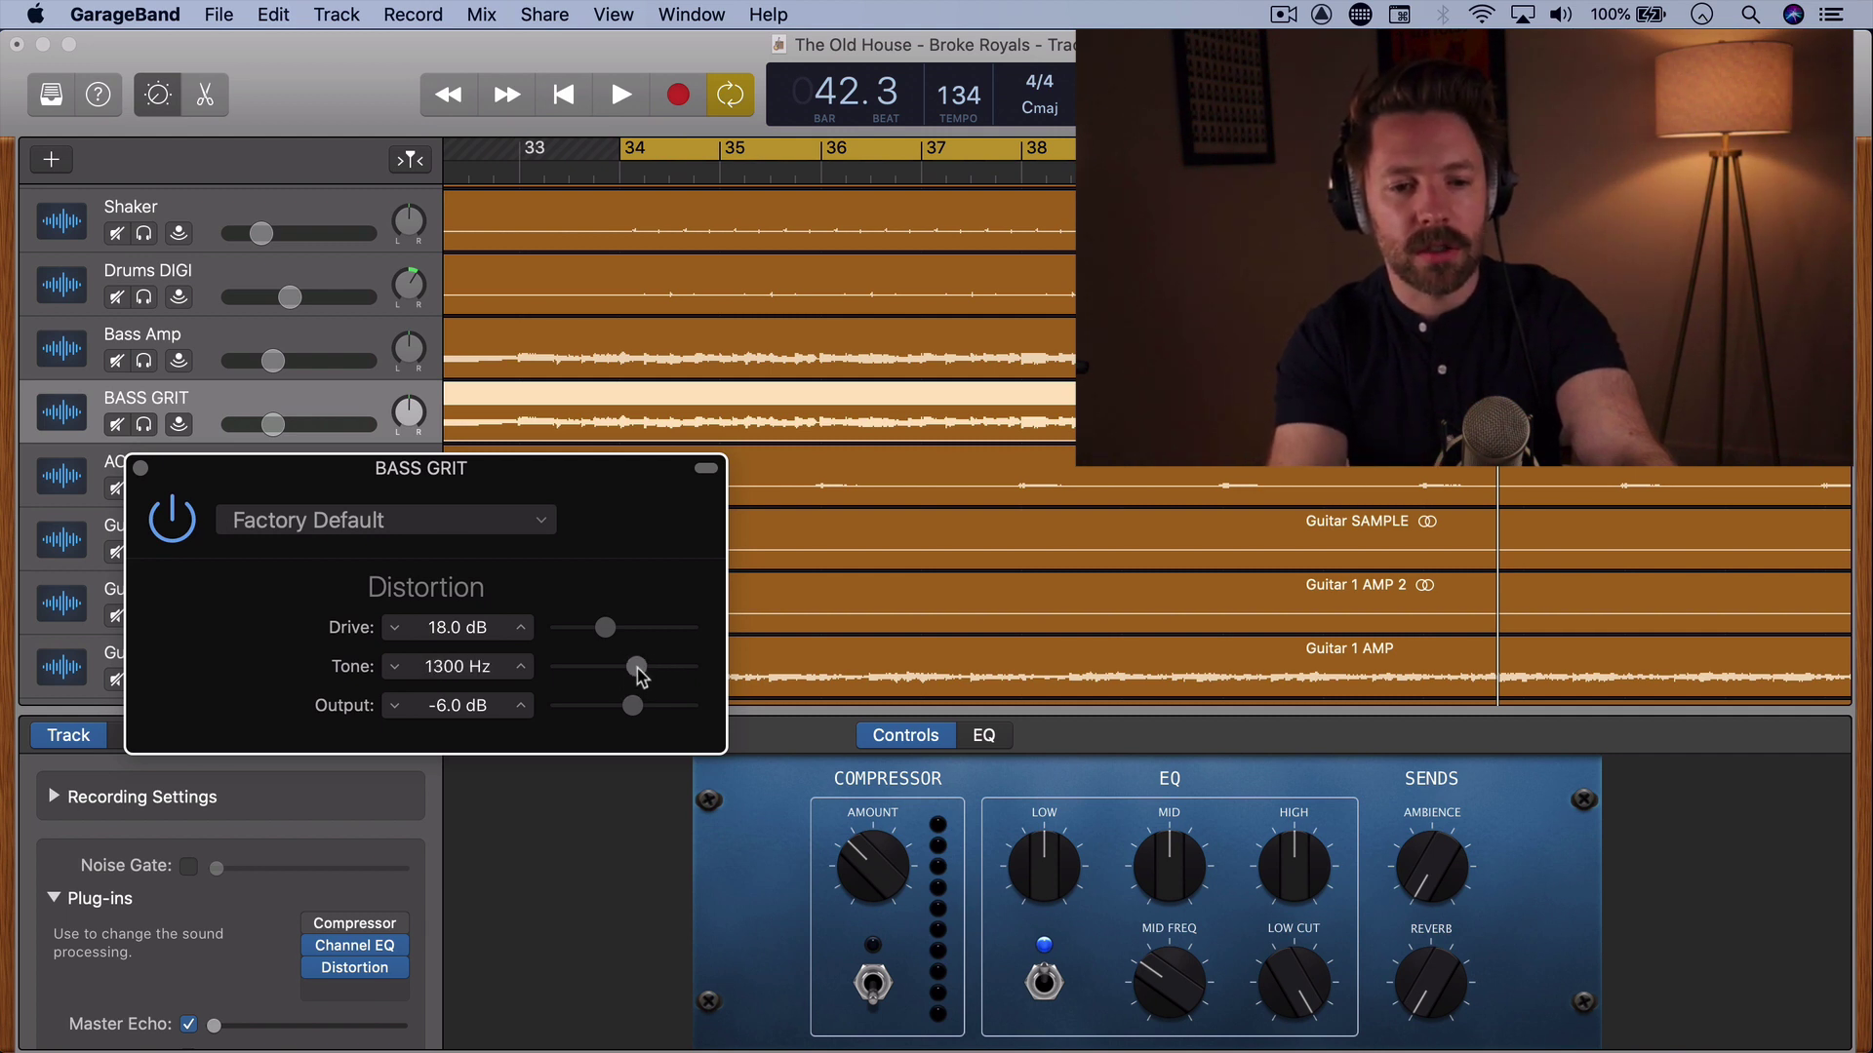
key("space")
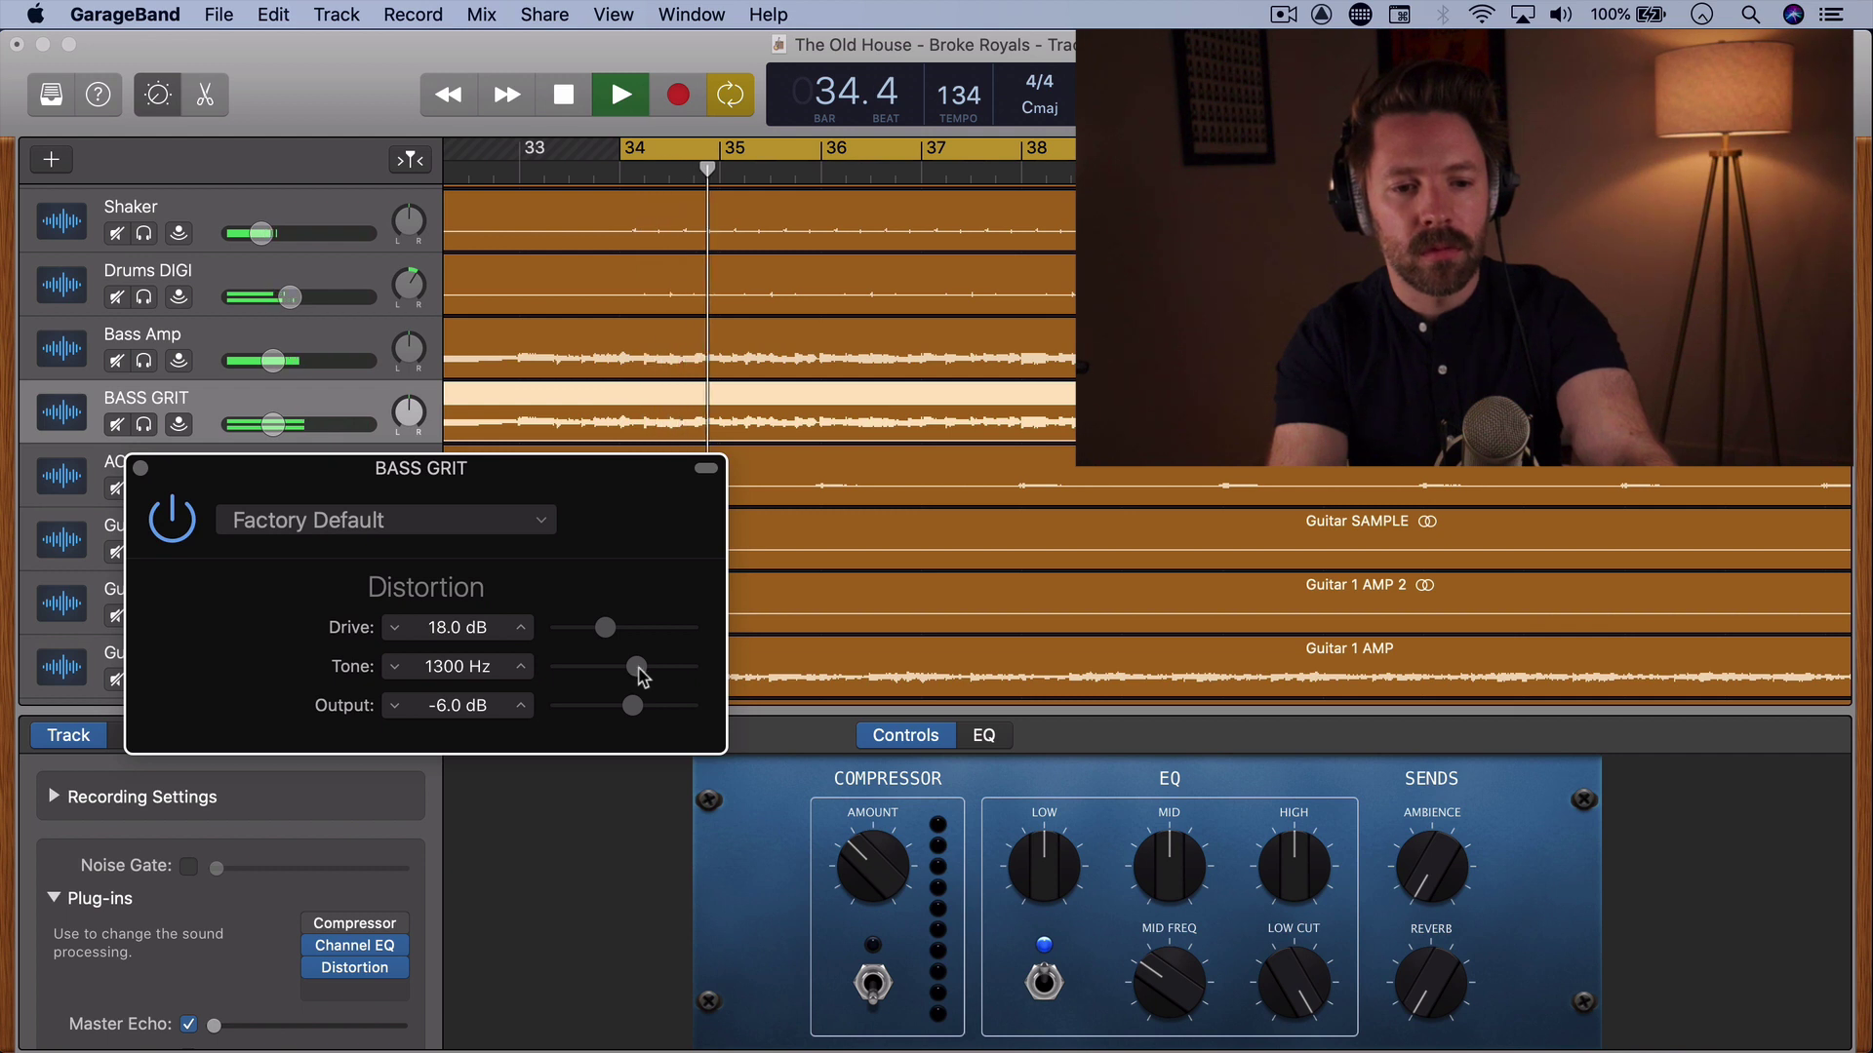
left_click_drag(634, 705, 641, 706)
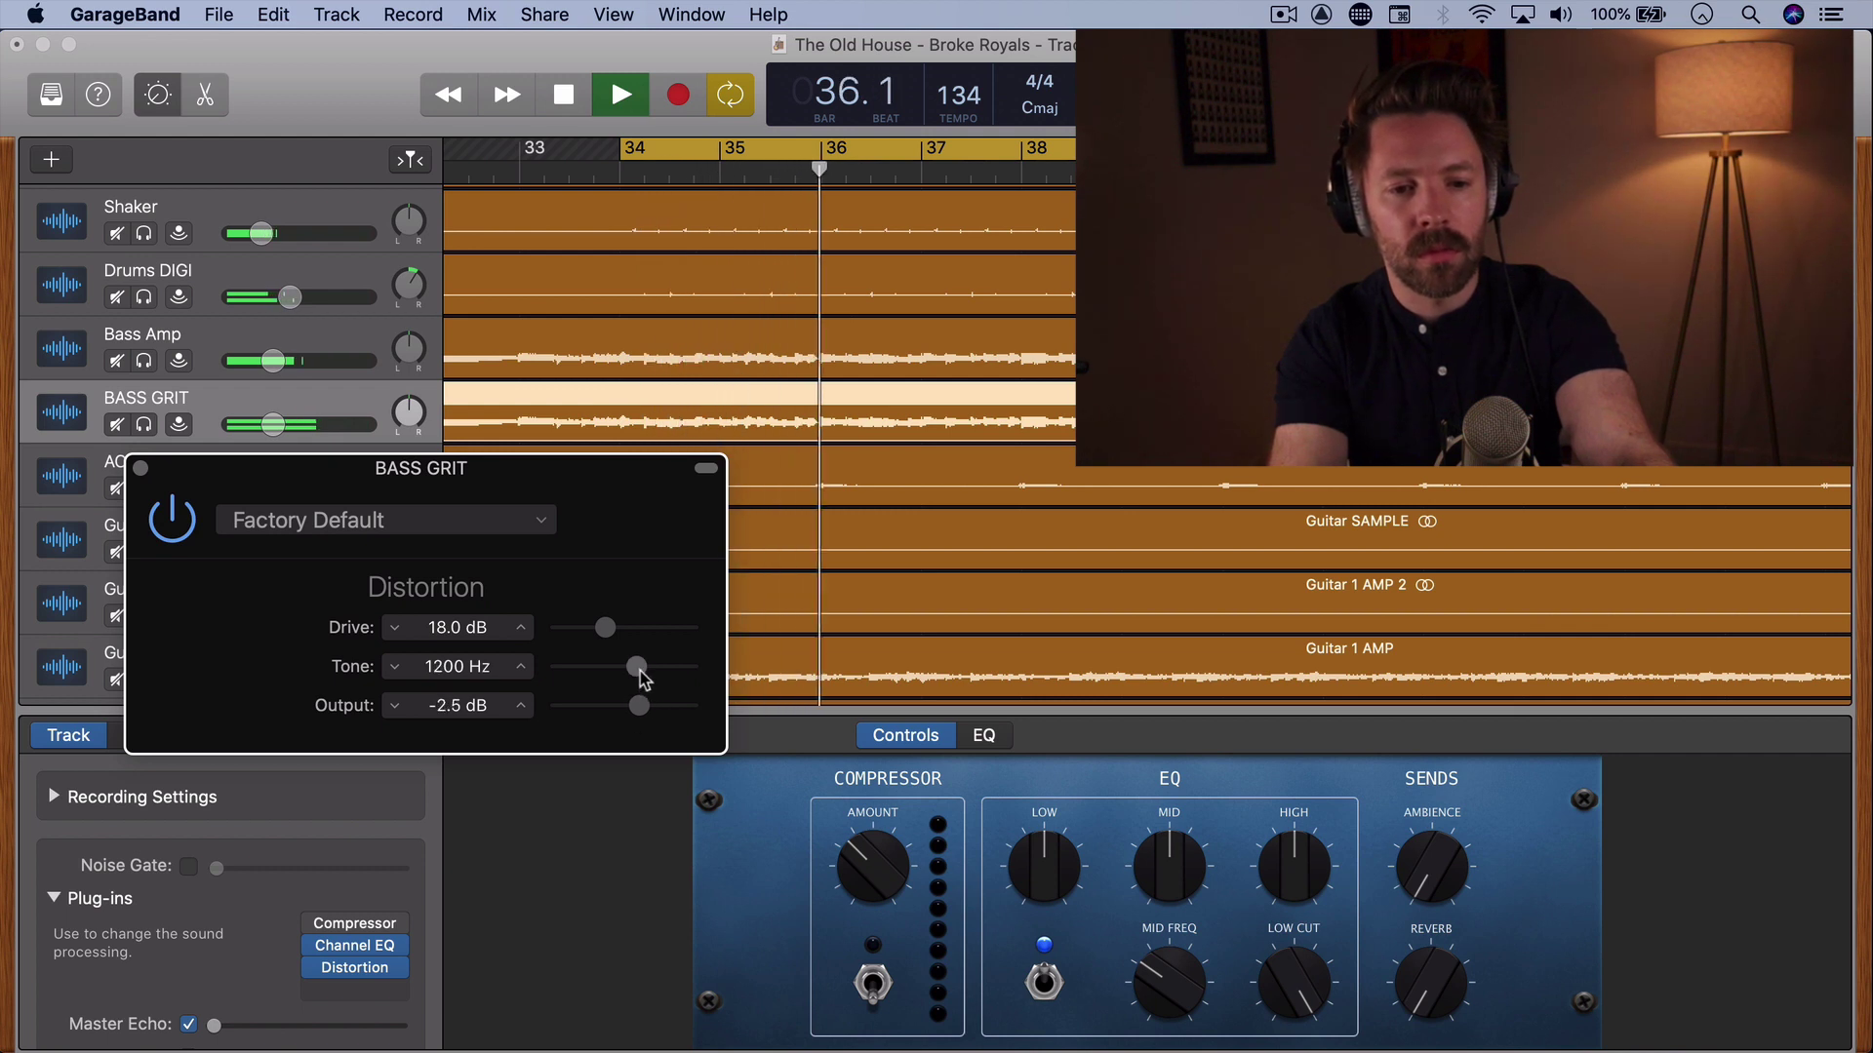
left_click_drag(636, 666, 652, 675)
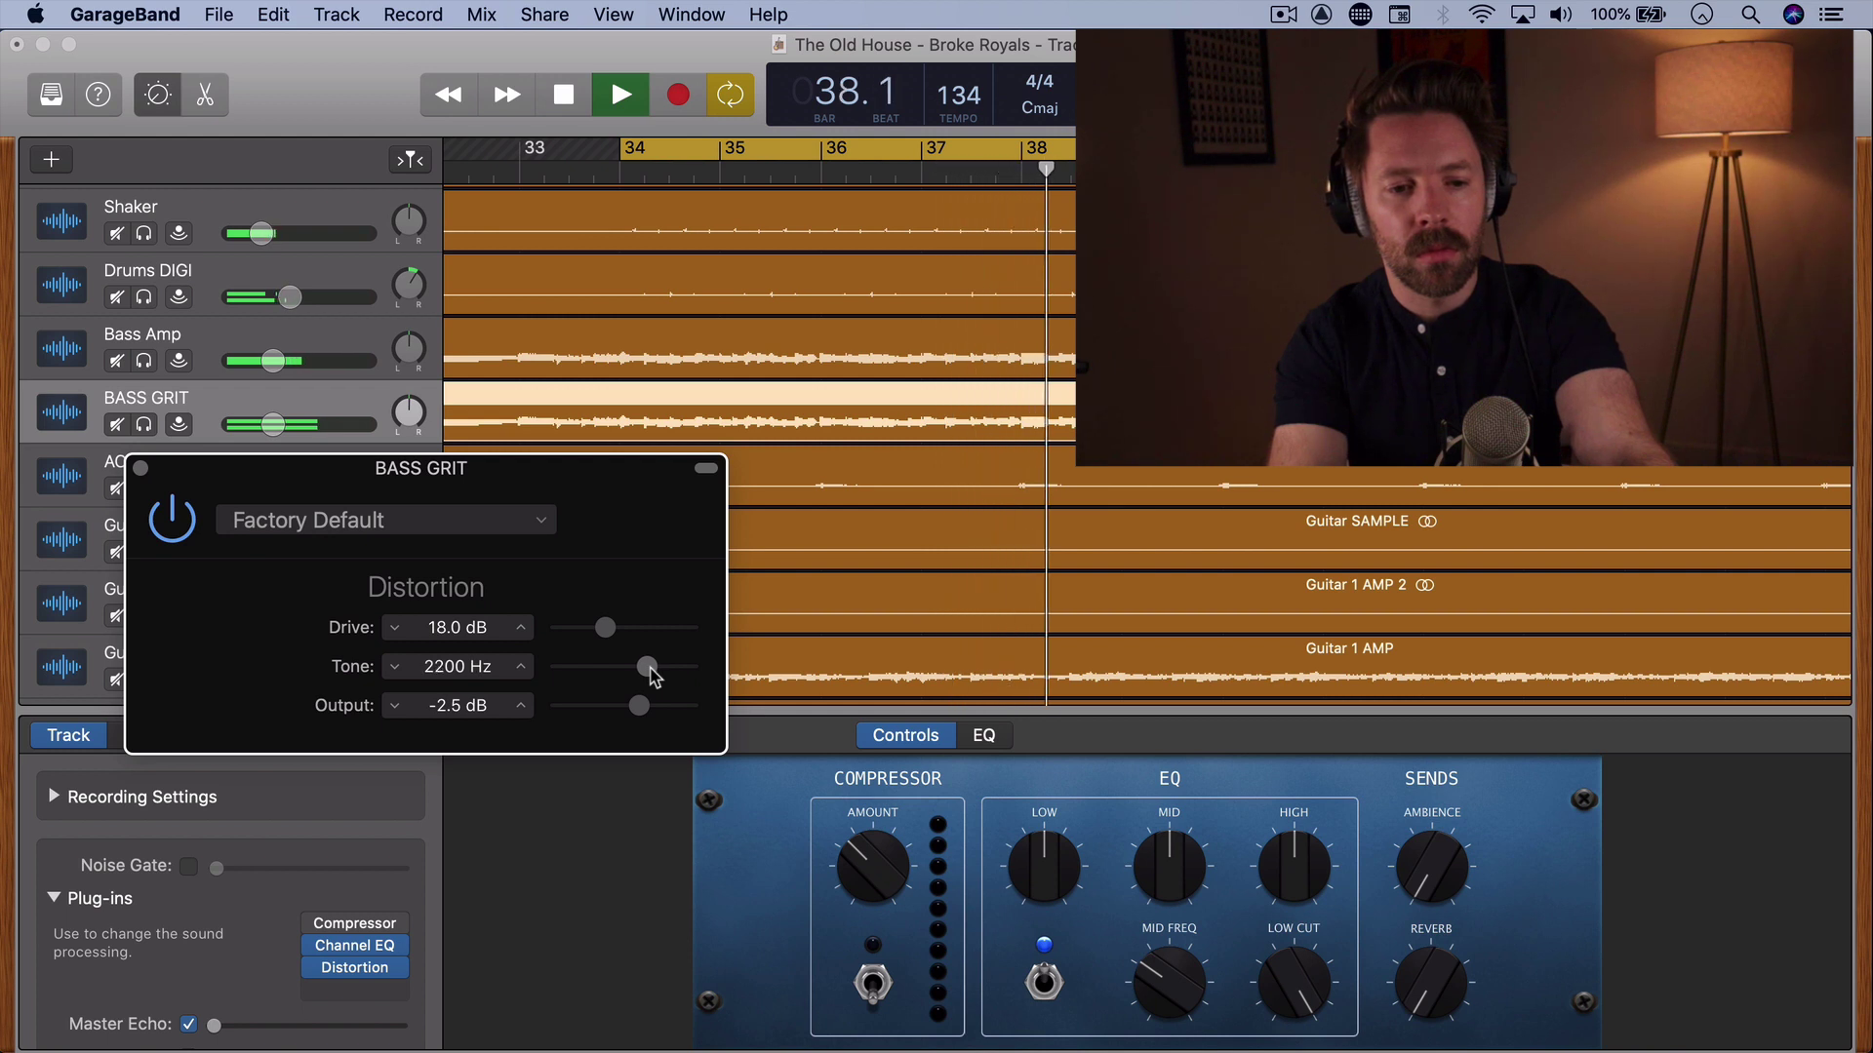
left_click_drag(651, 675, 655, 676)
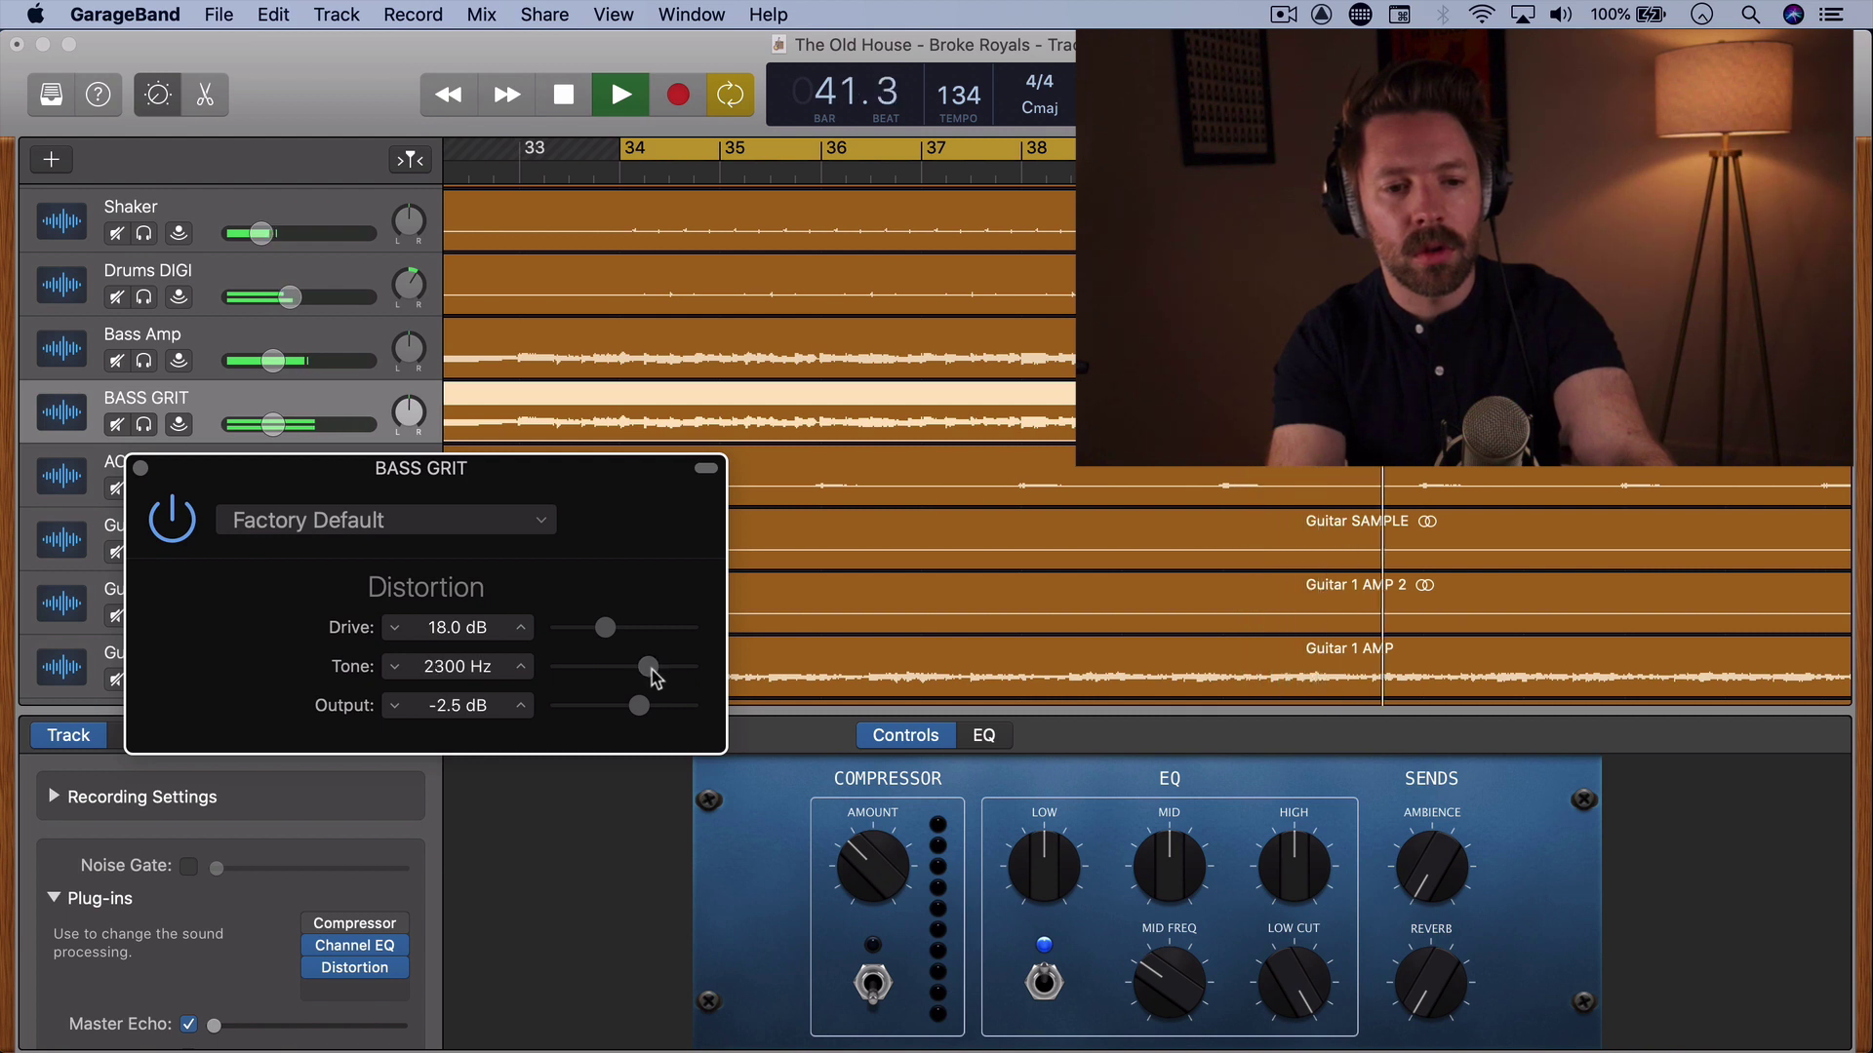
key("space")
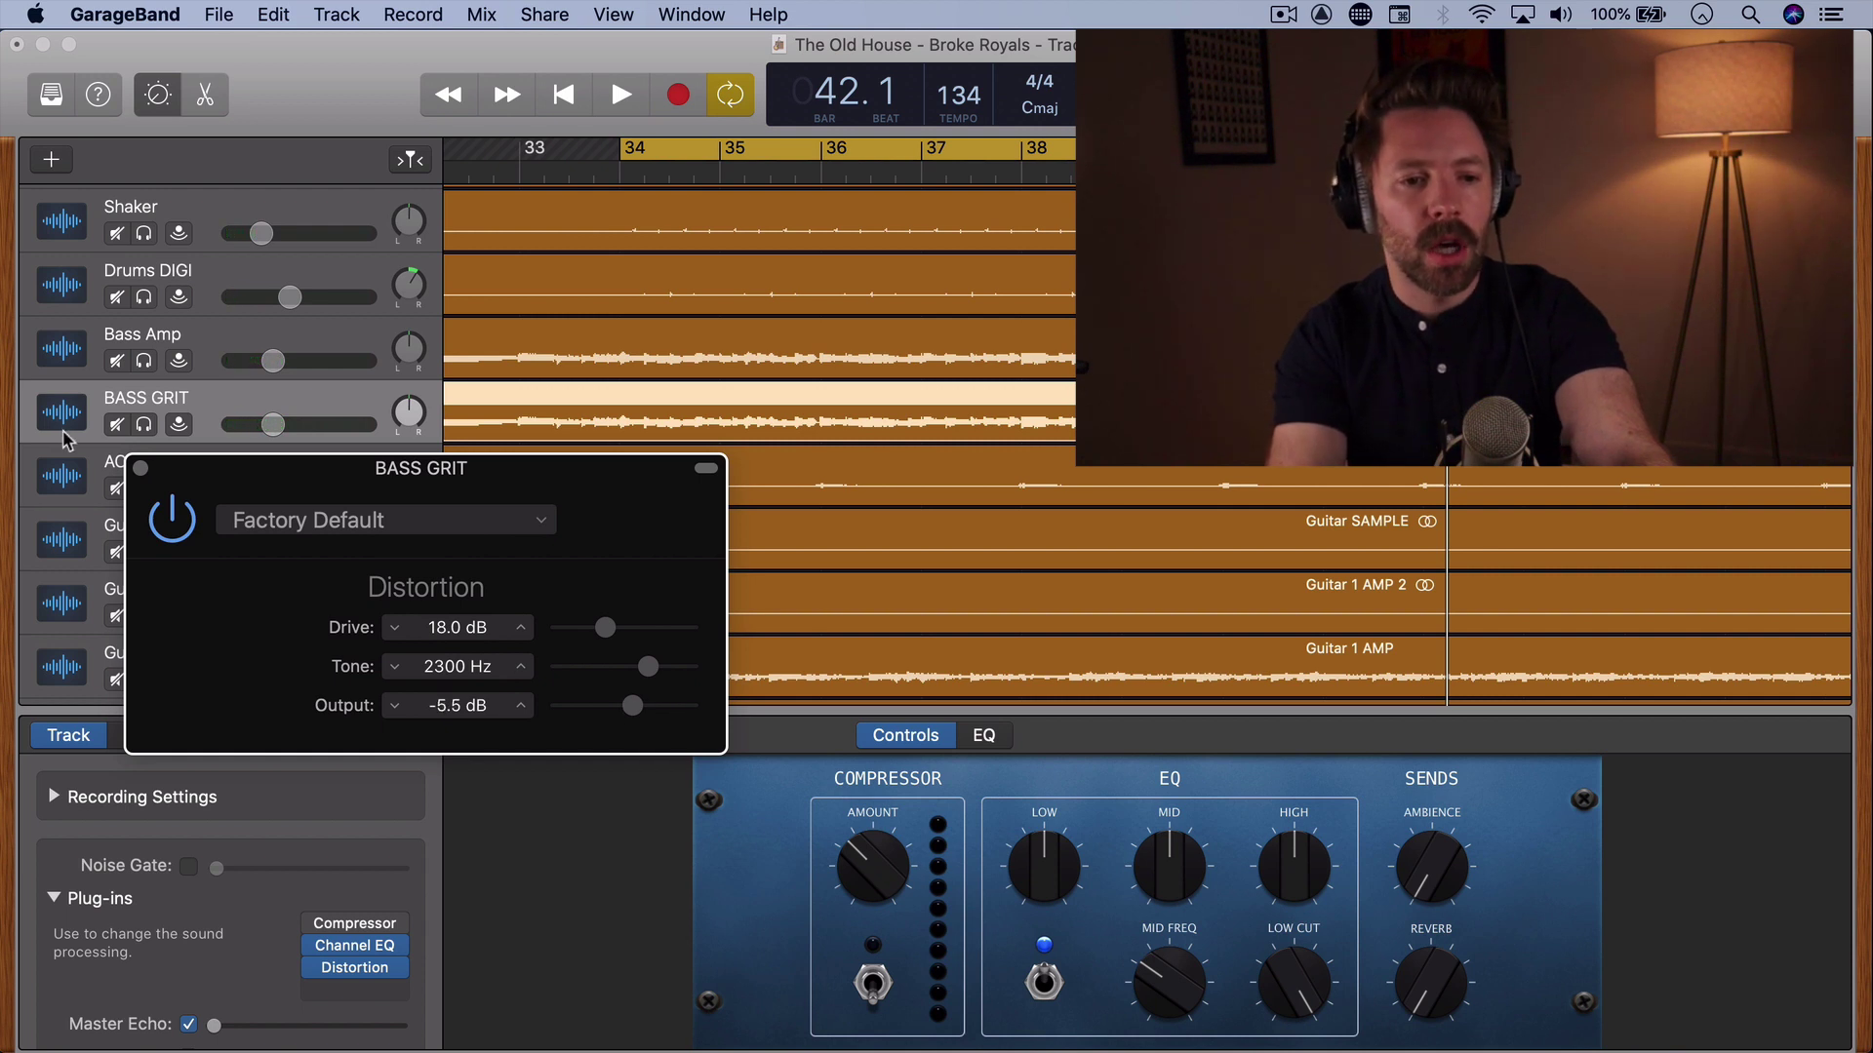
Close the Distortion window and briefly audition BASS GRIT in solo, then return to the full mix.
left_click(137, 468)
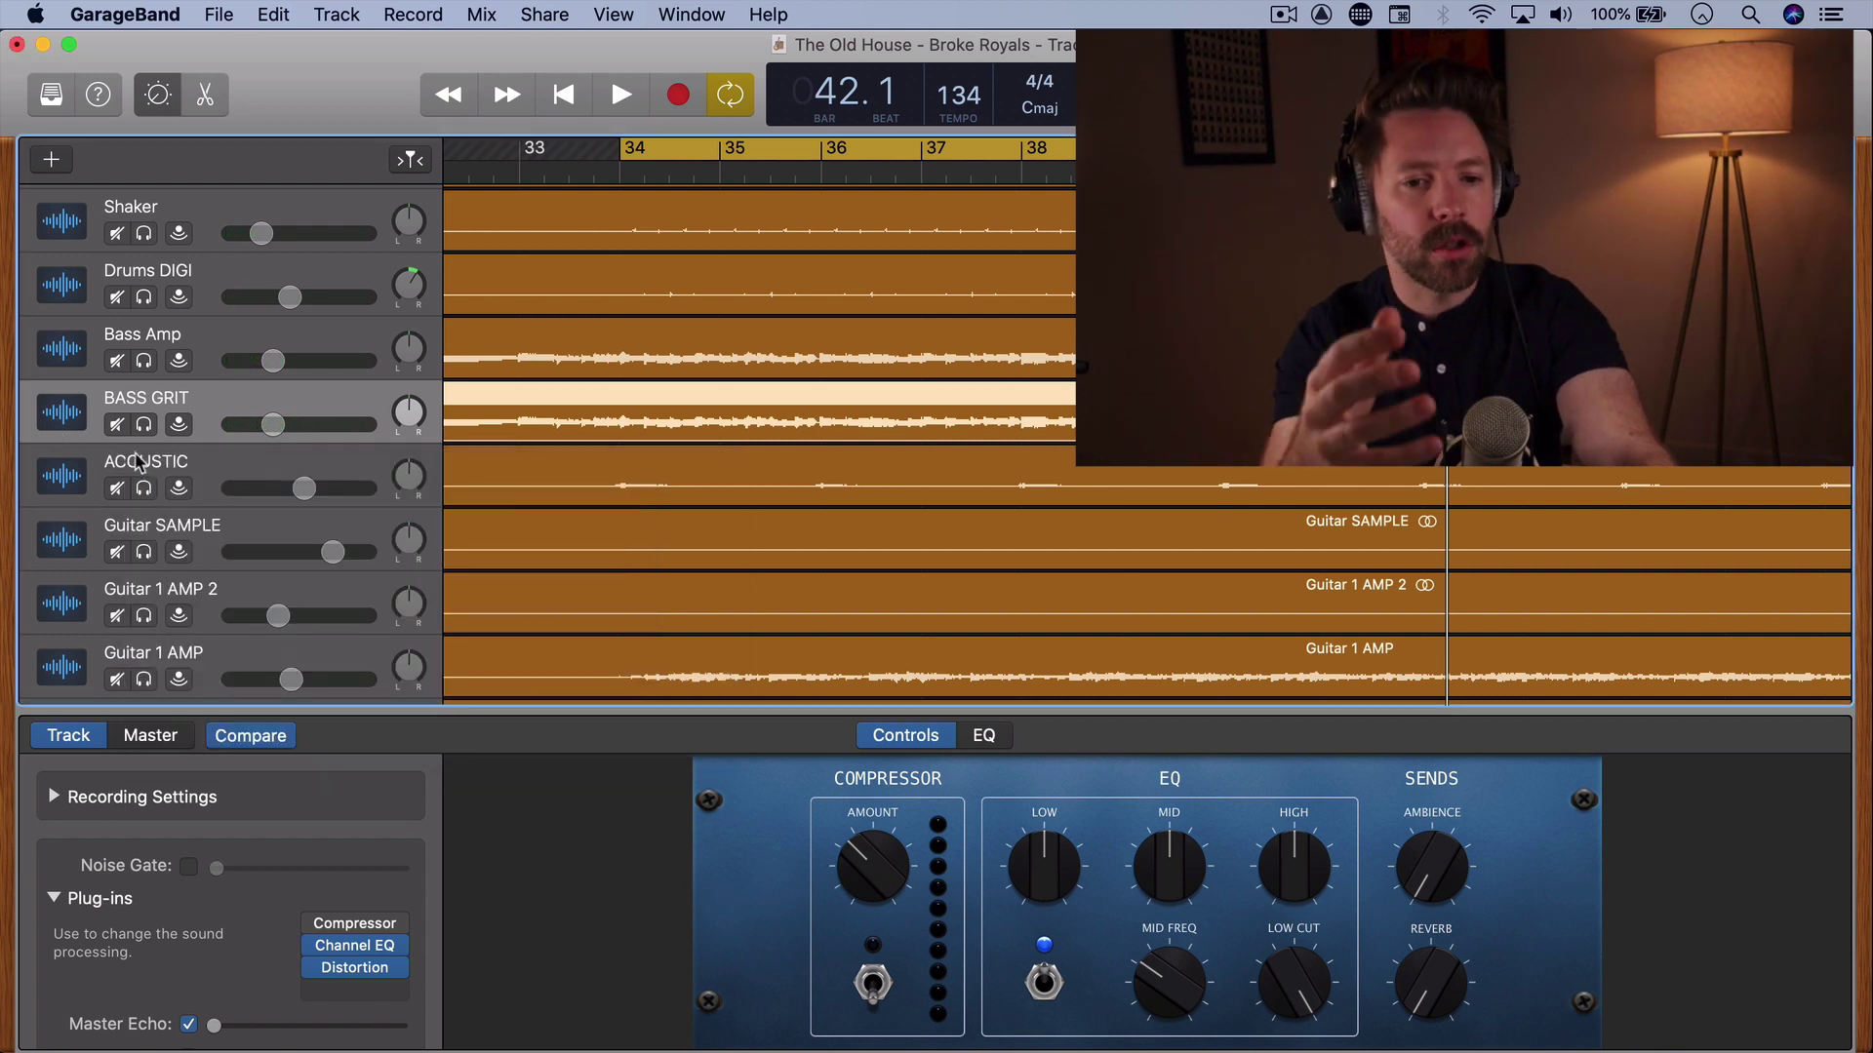
key("s")
key("space")
key("space")
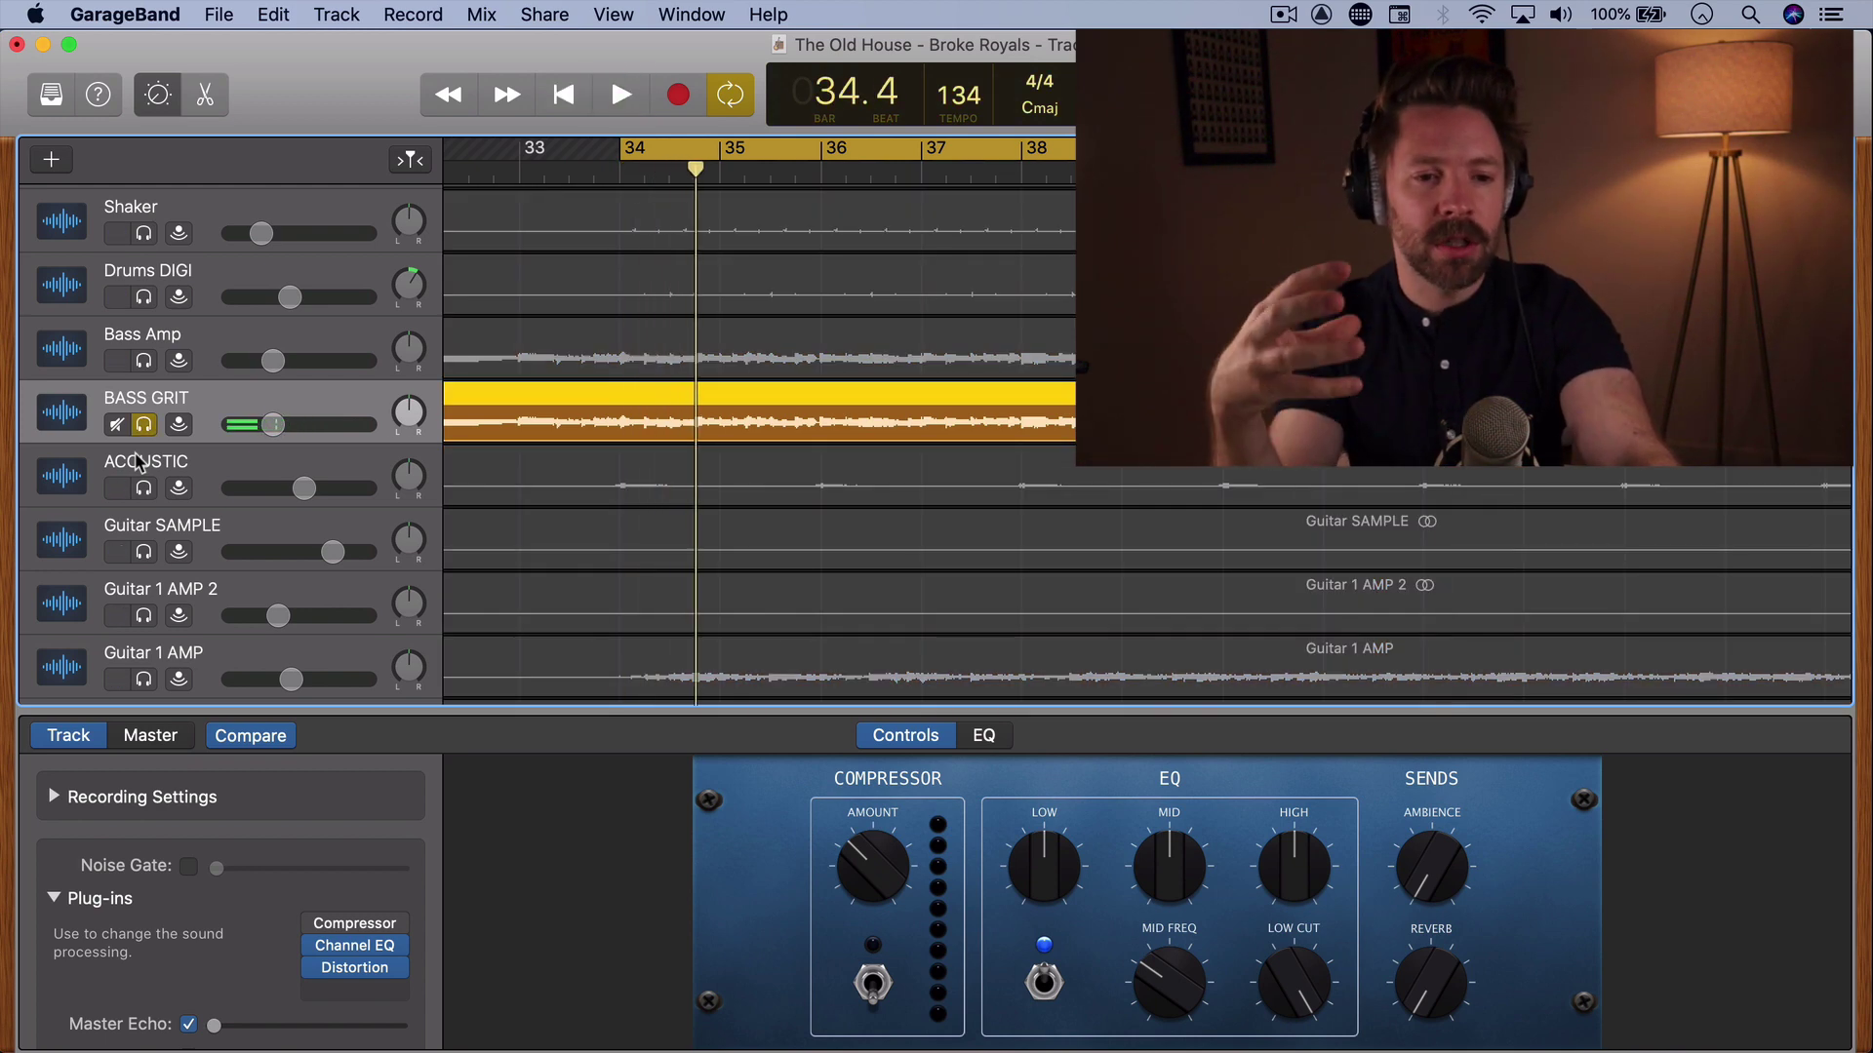
key("s")
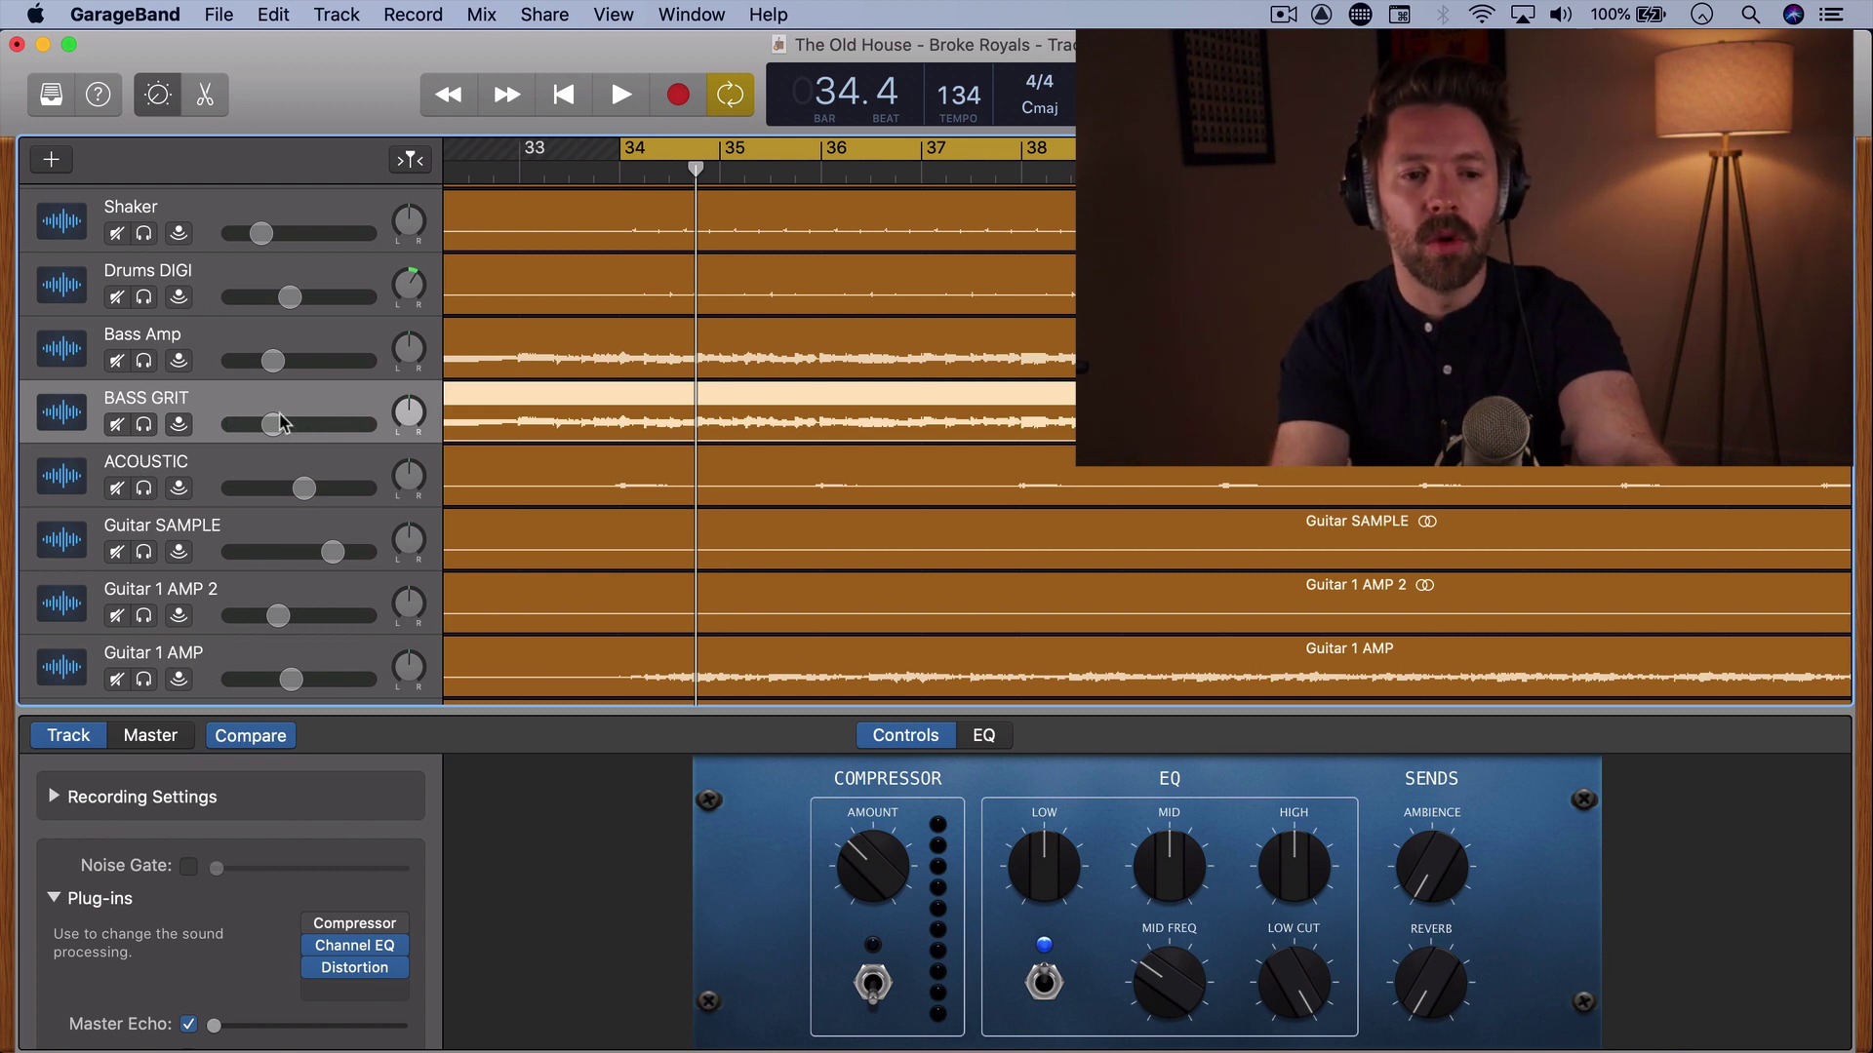
Pull the BASS GRIT volume all the way down, then raise it to about -23.5 dB while playing the full mix.
left_click_drag(281, 422, 230, 425)
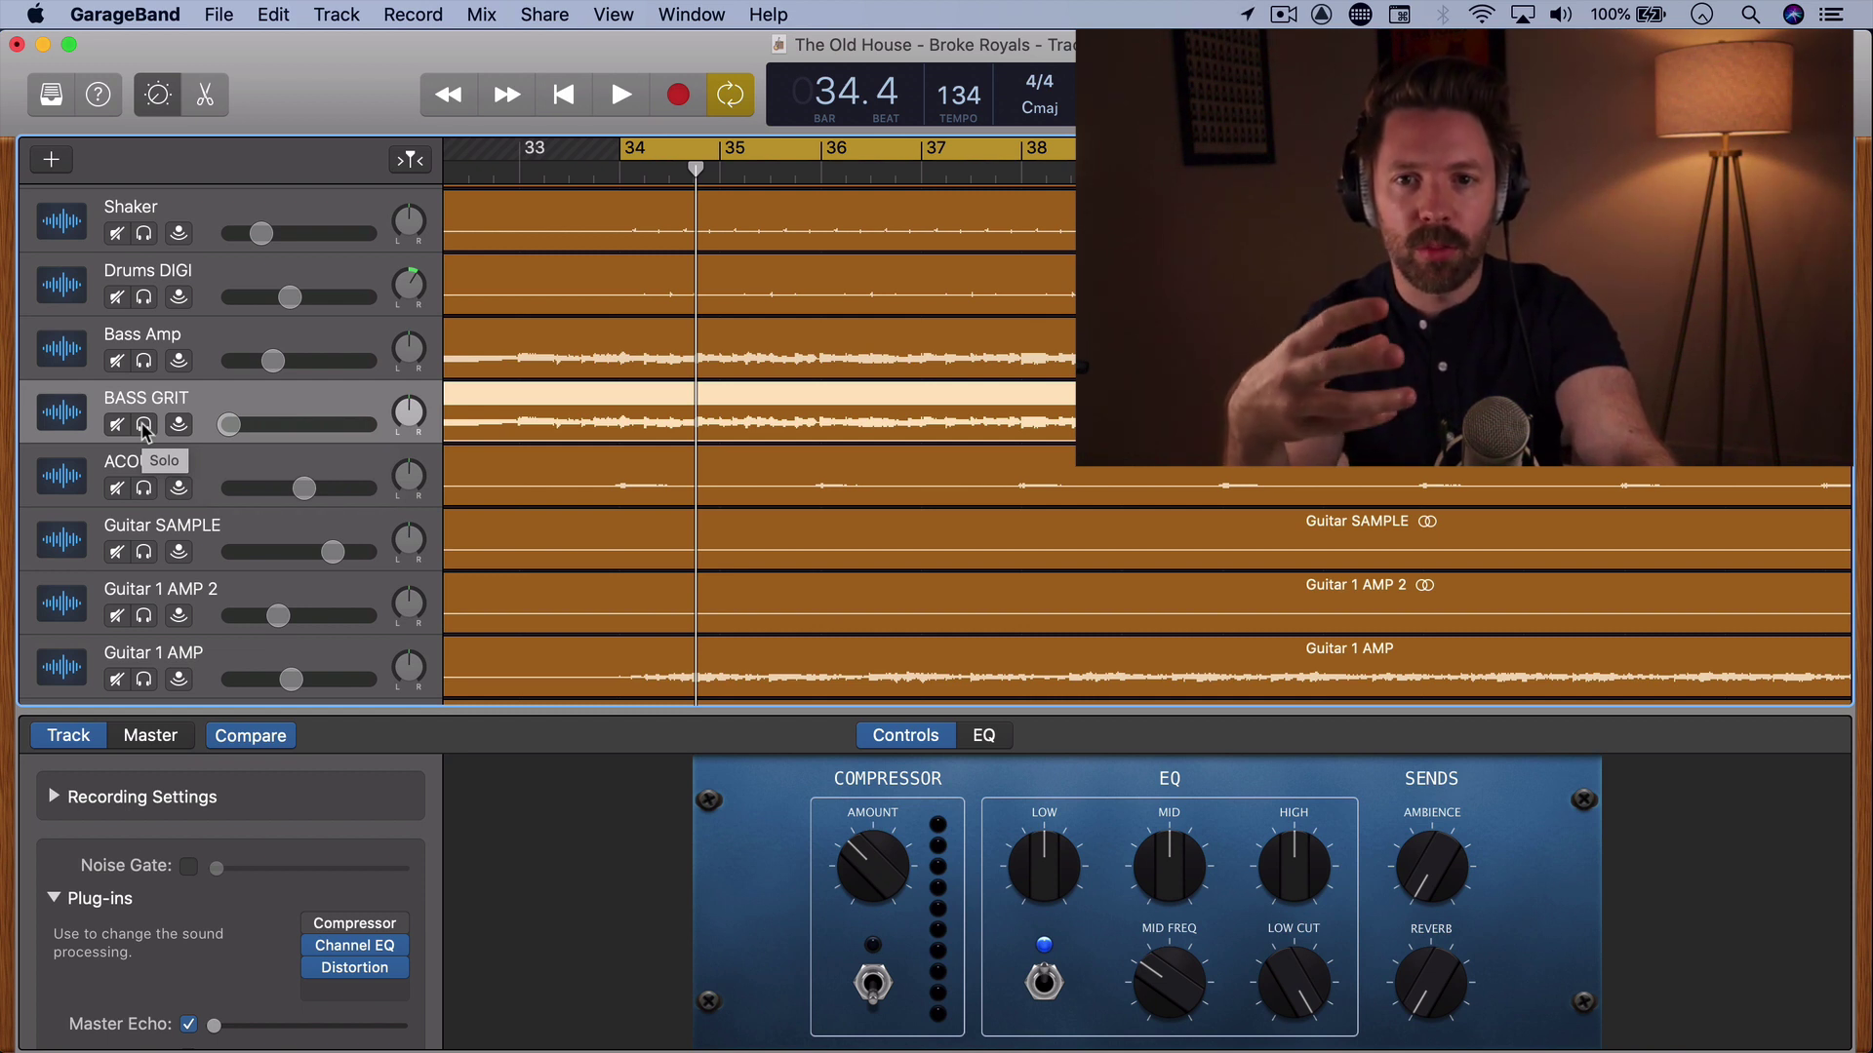
key("space")
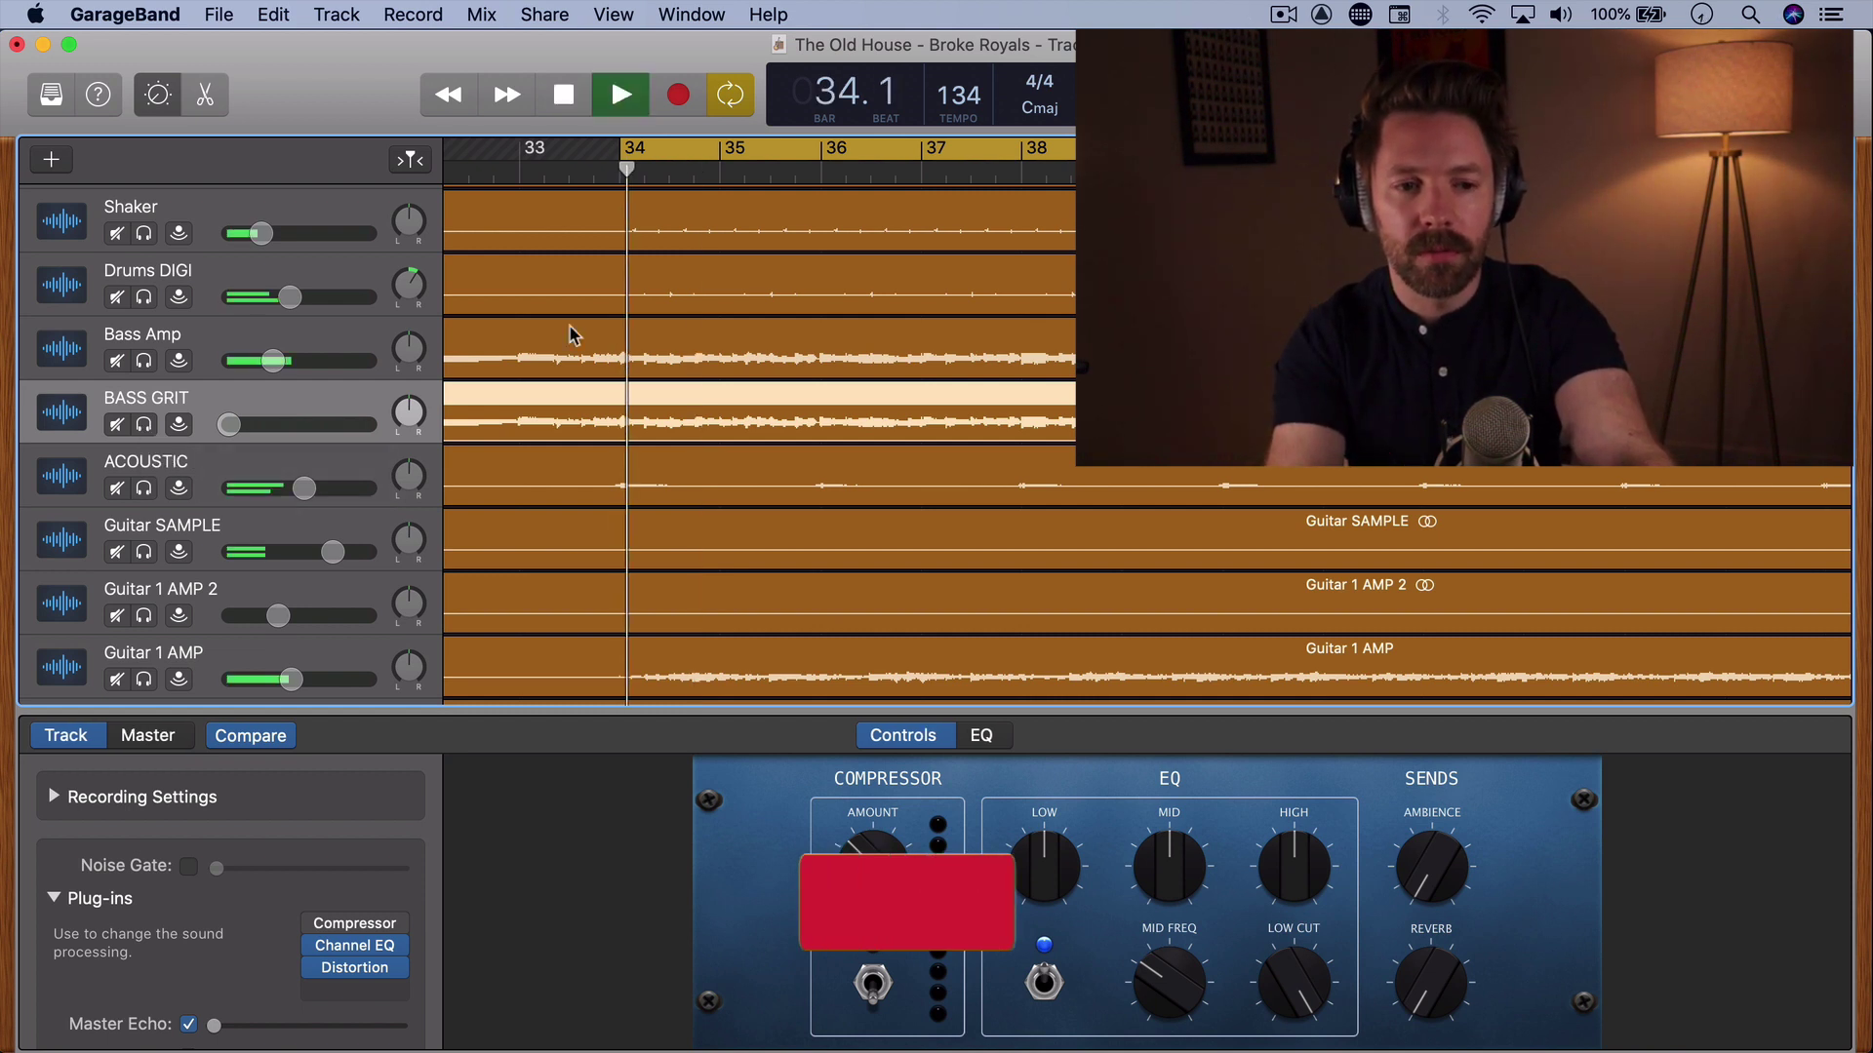
left_click(231, 424)
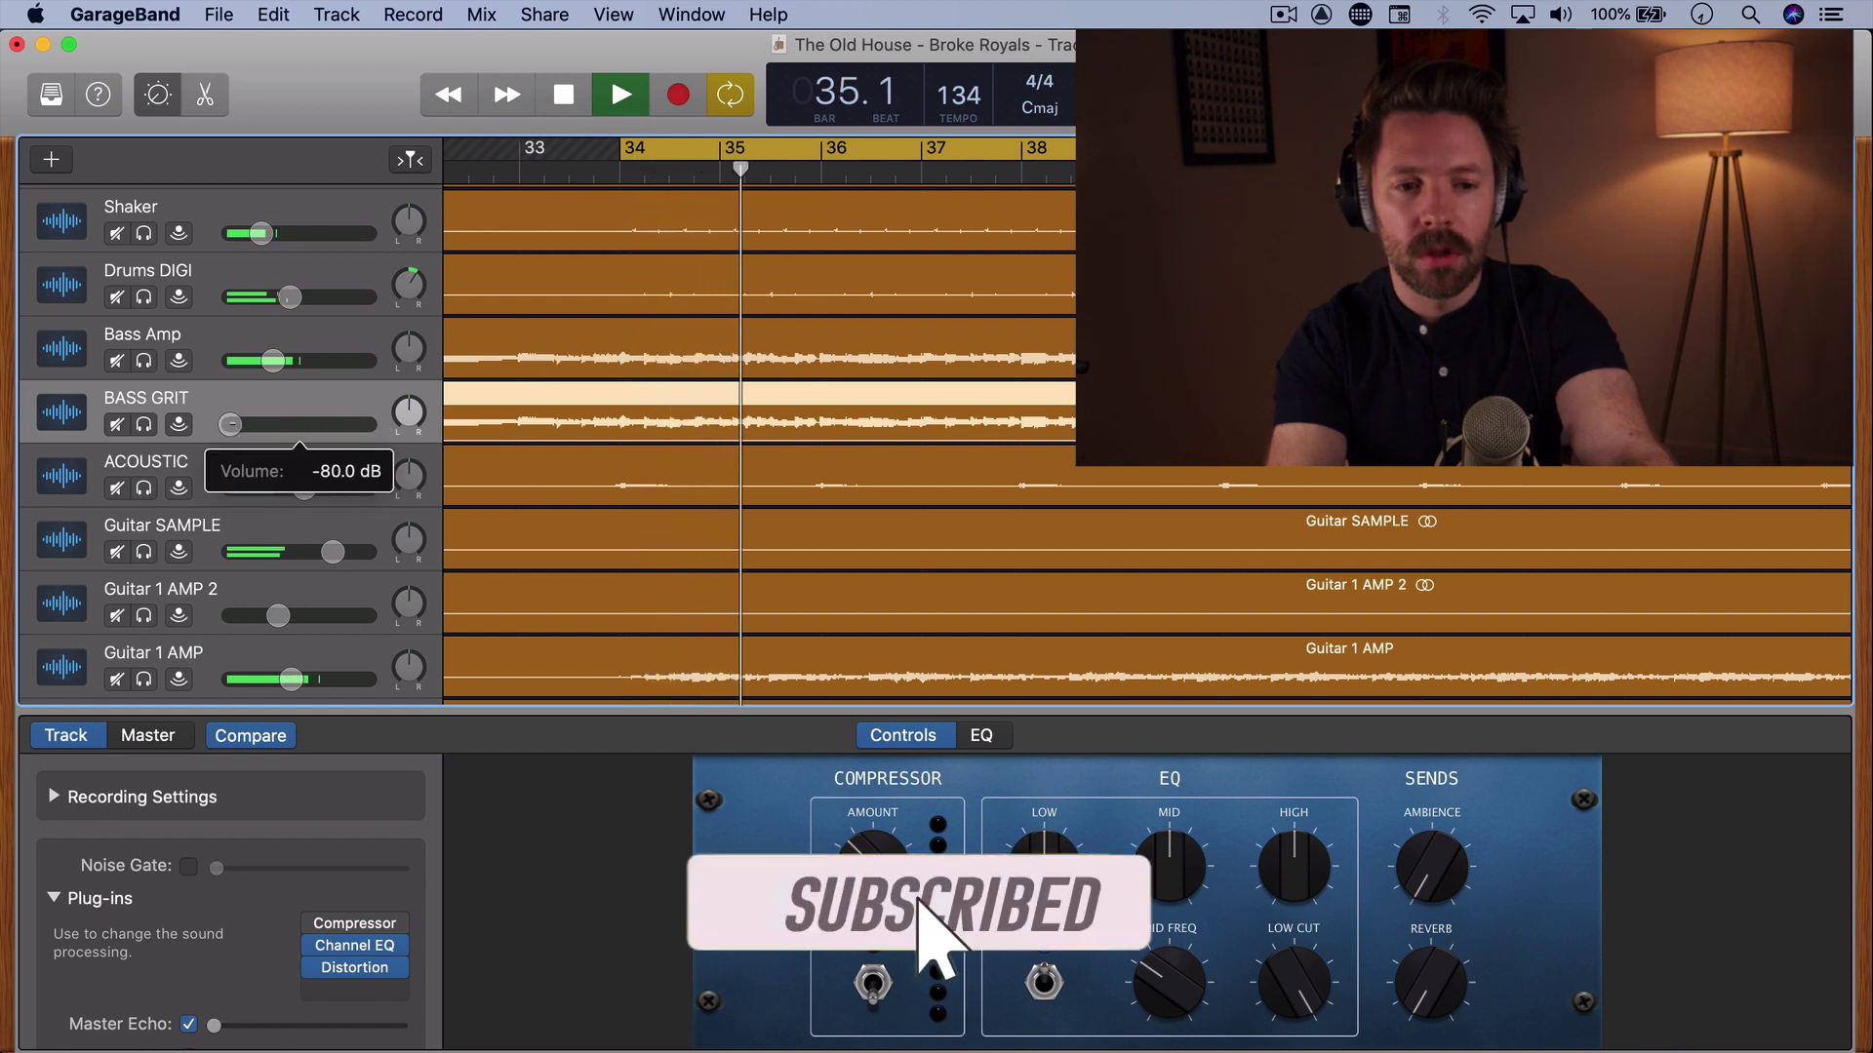
left_click_drag(230, 425, 254, 424)
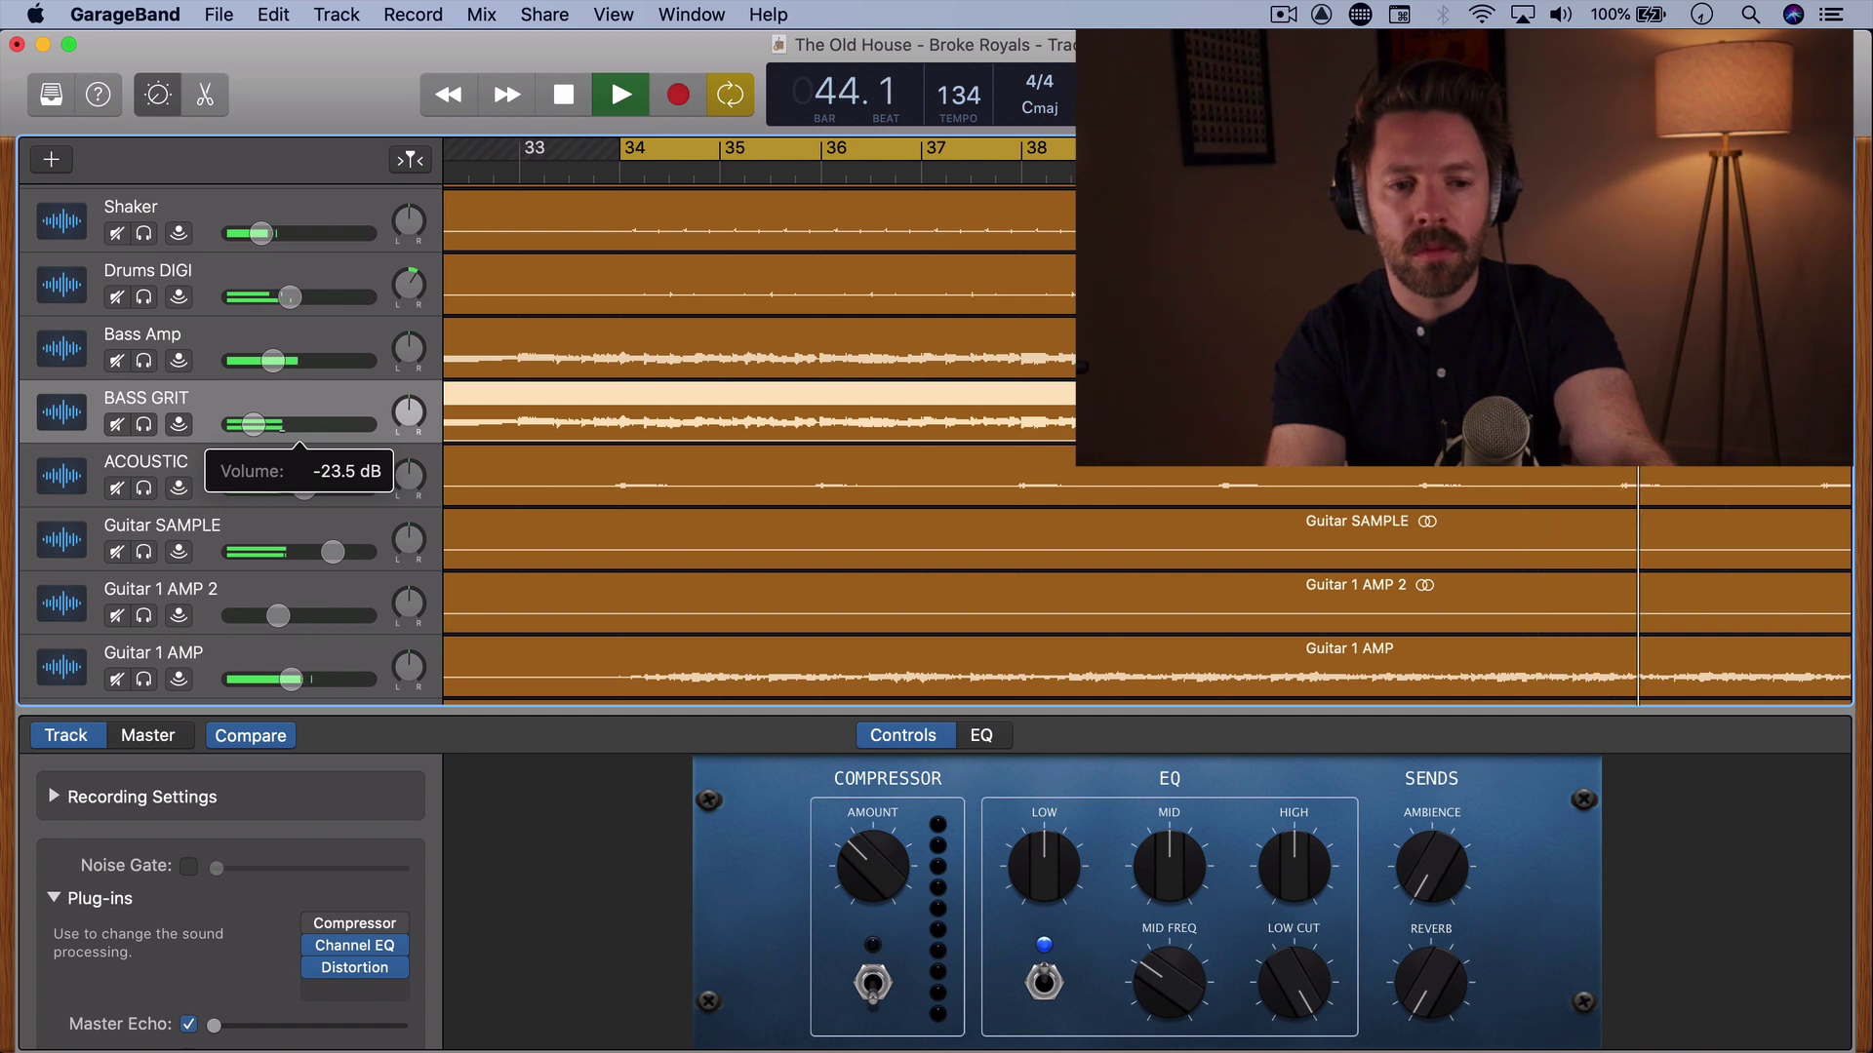
left_click_drag(285, 438, 284, 438)
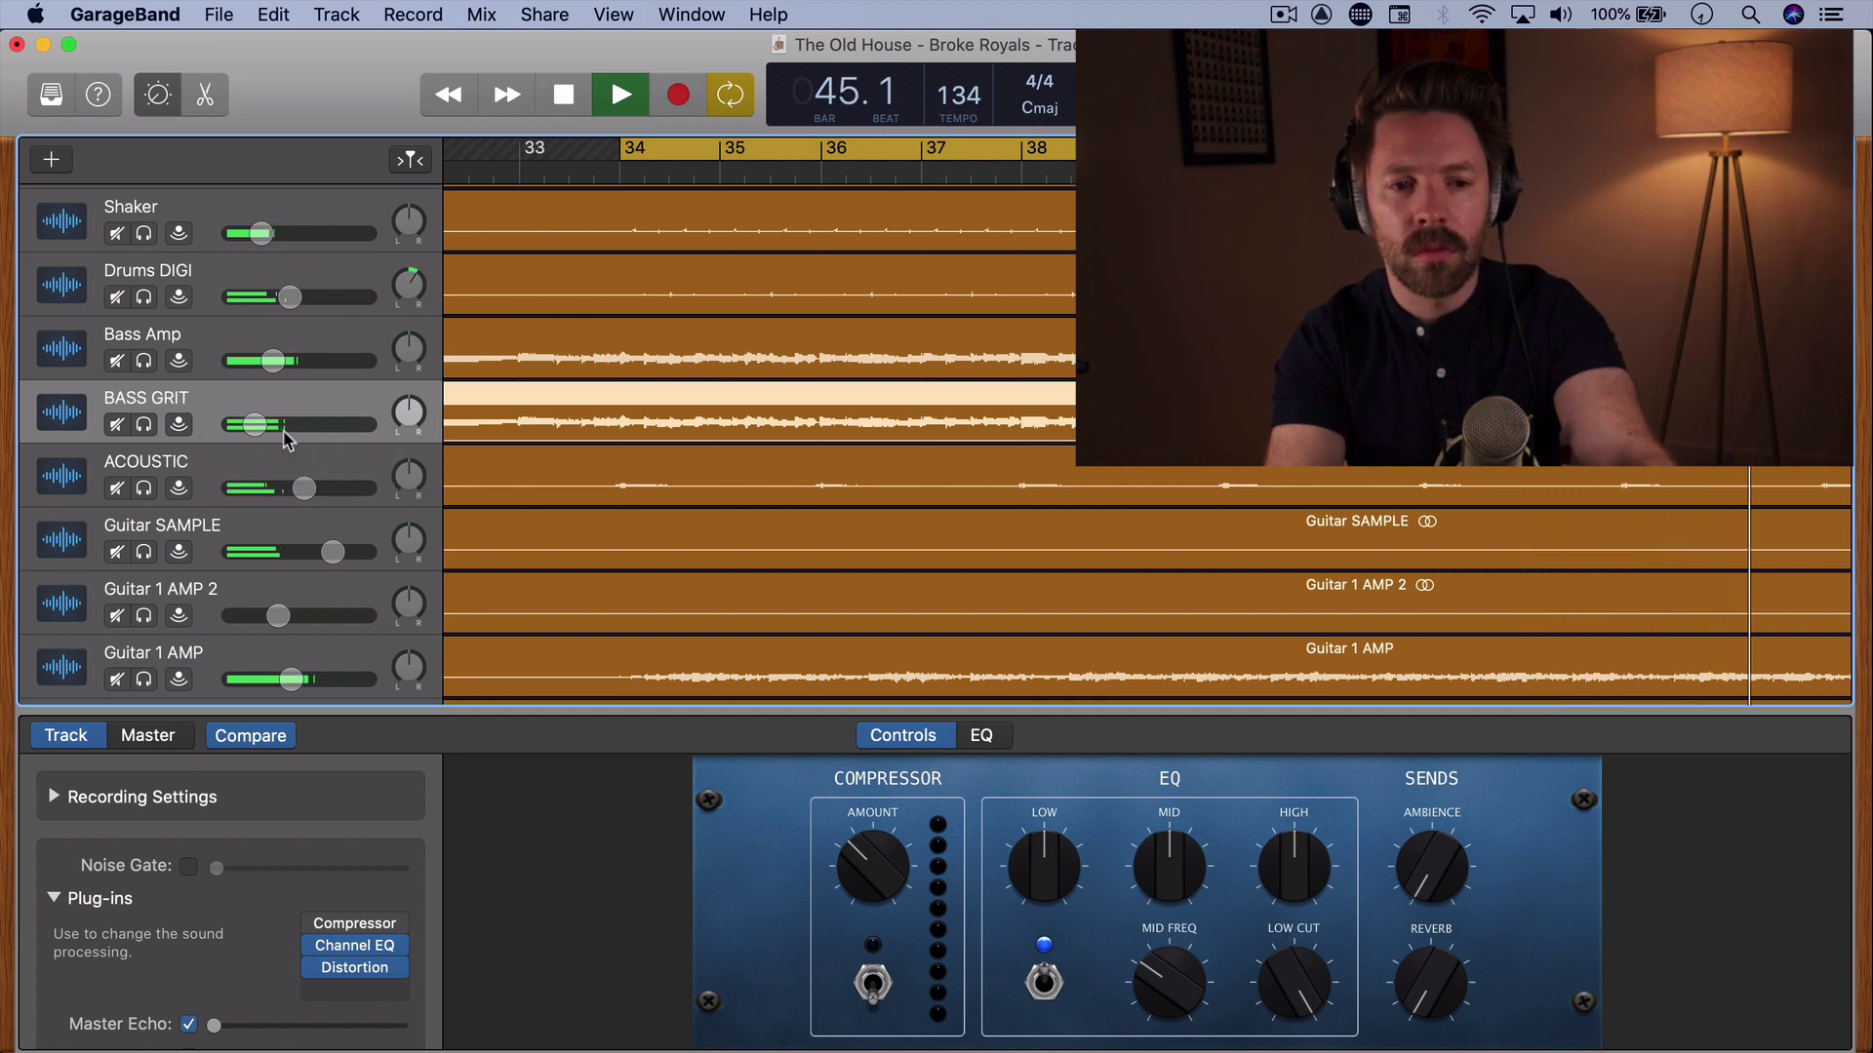
key("space")
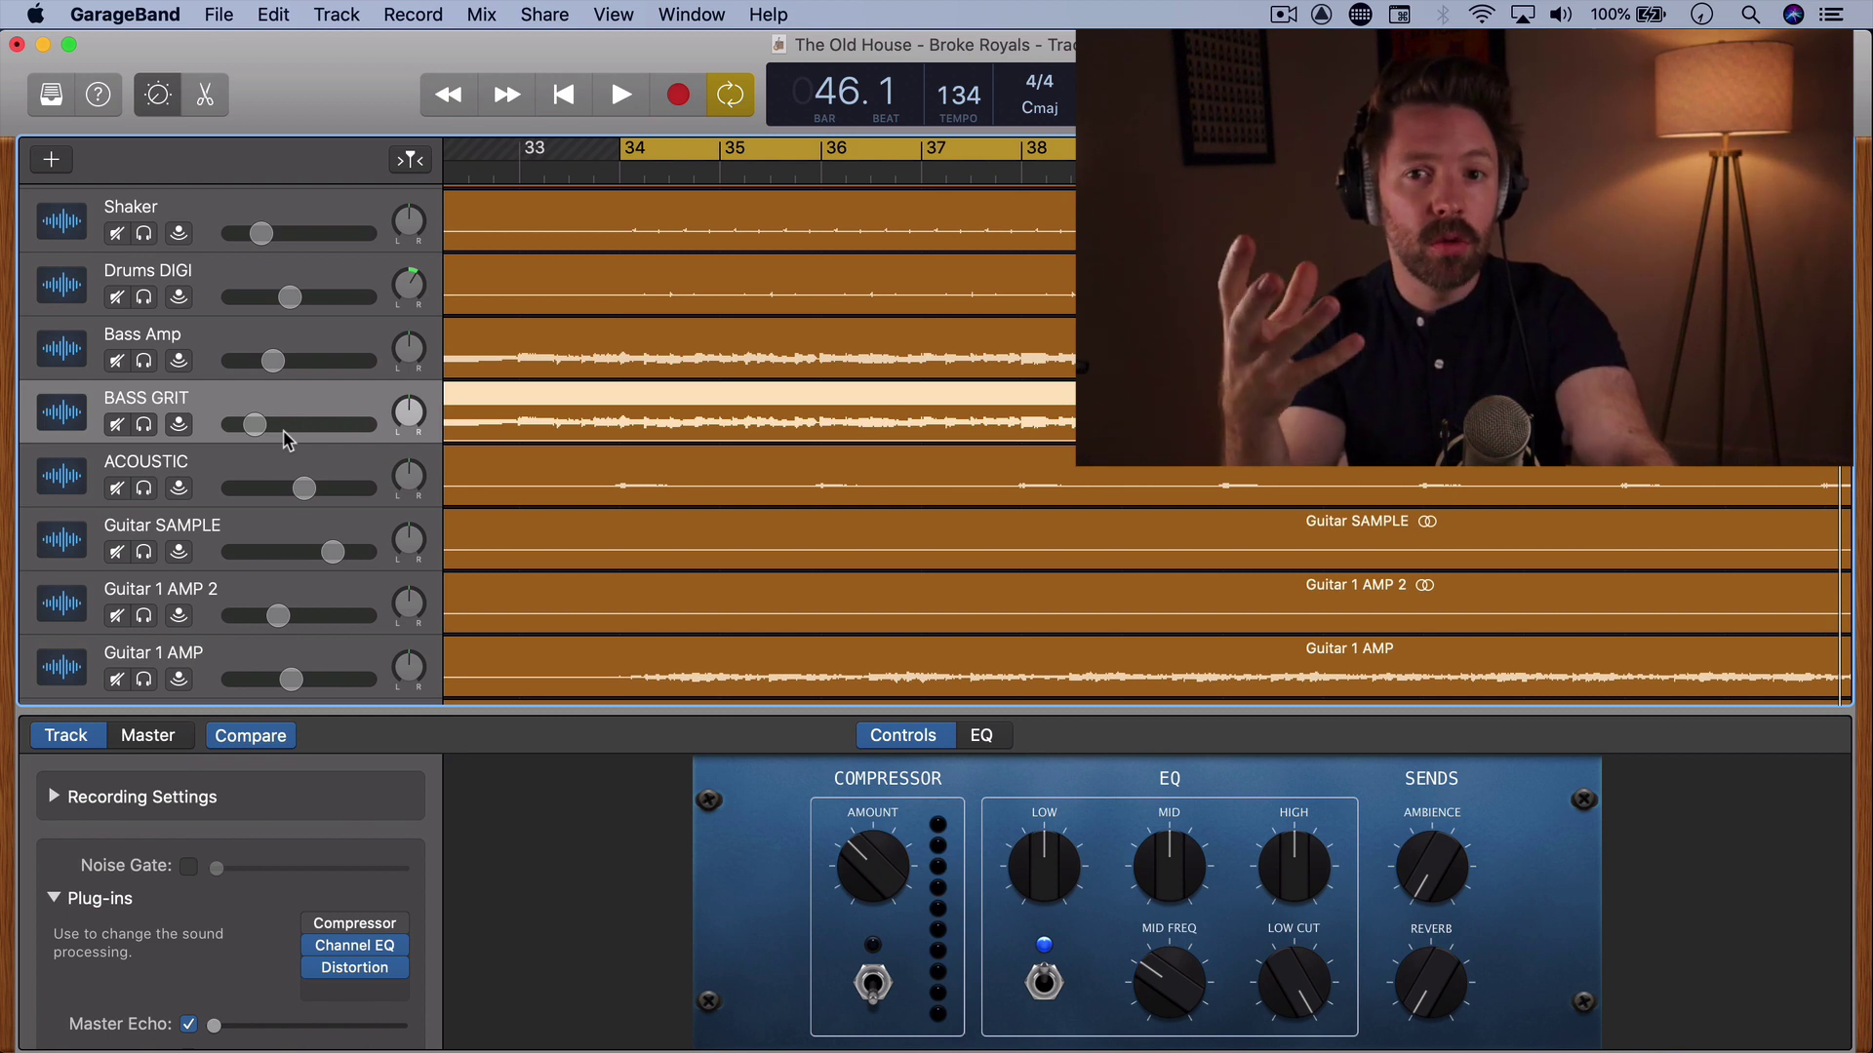
Replay the mix while repeatedly muting and unmuting BASS GRIT to compare the sound, then leave it unmuted and stop playback.
key("space")
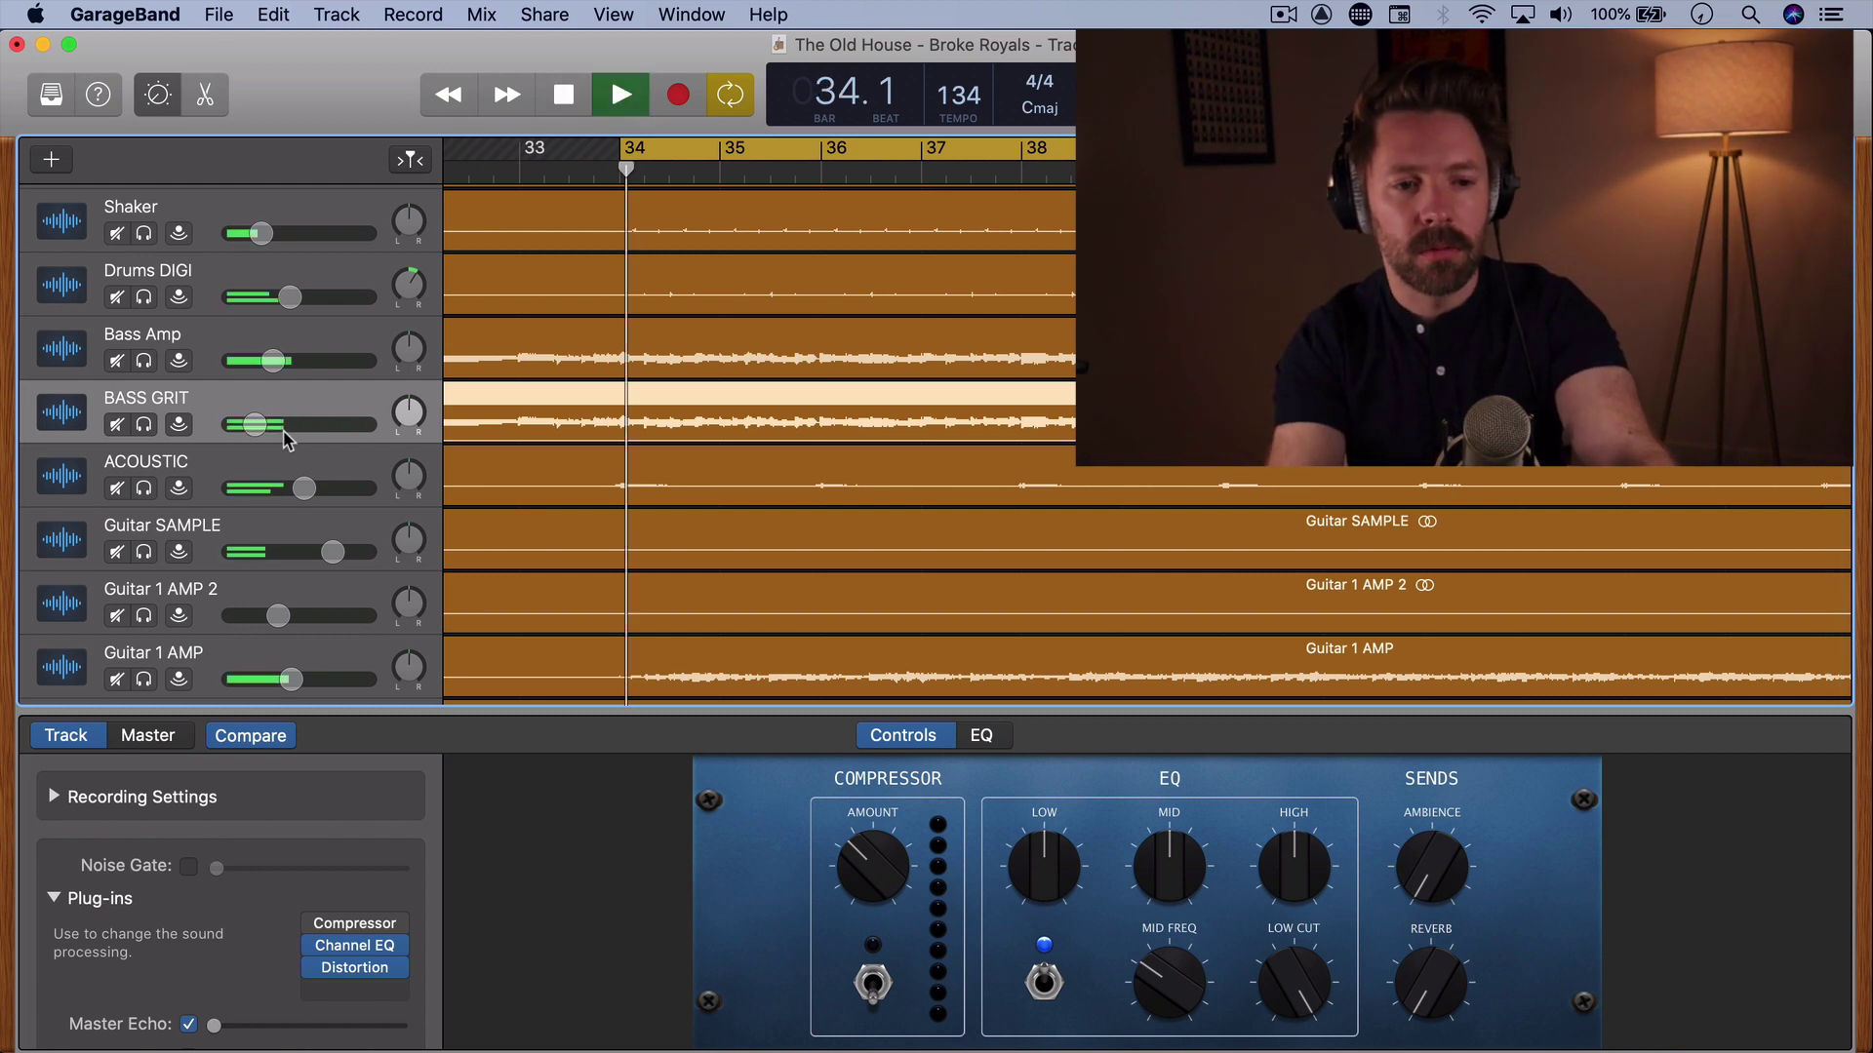
left_click(115, 426)
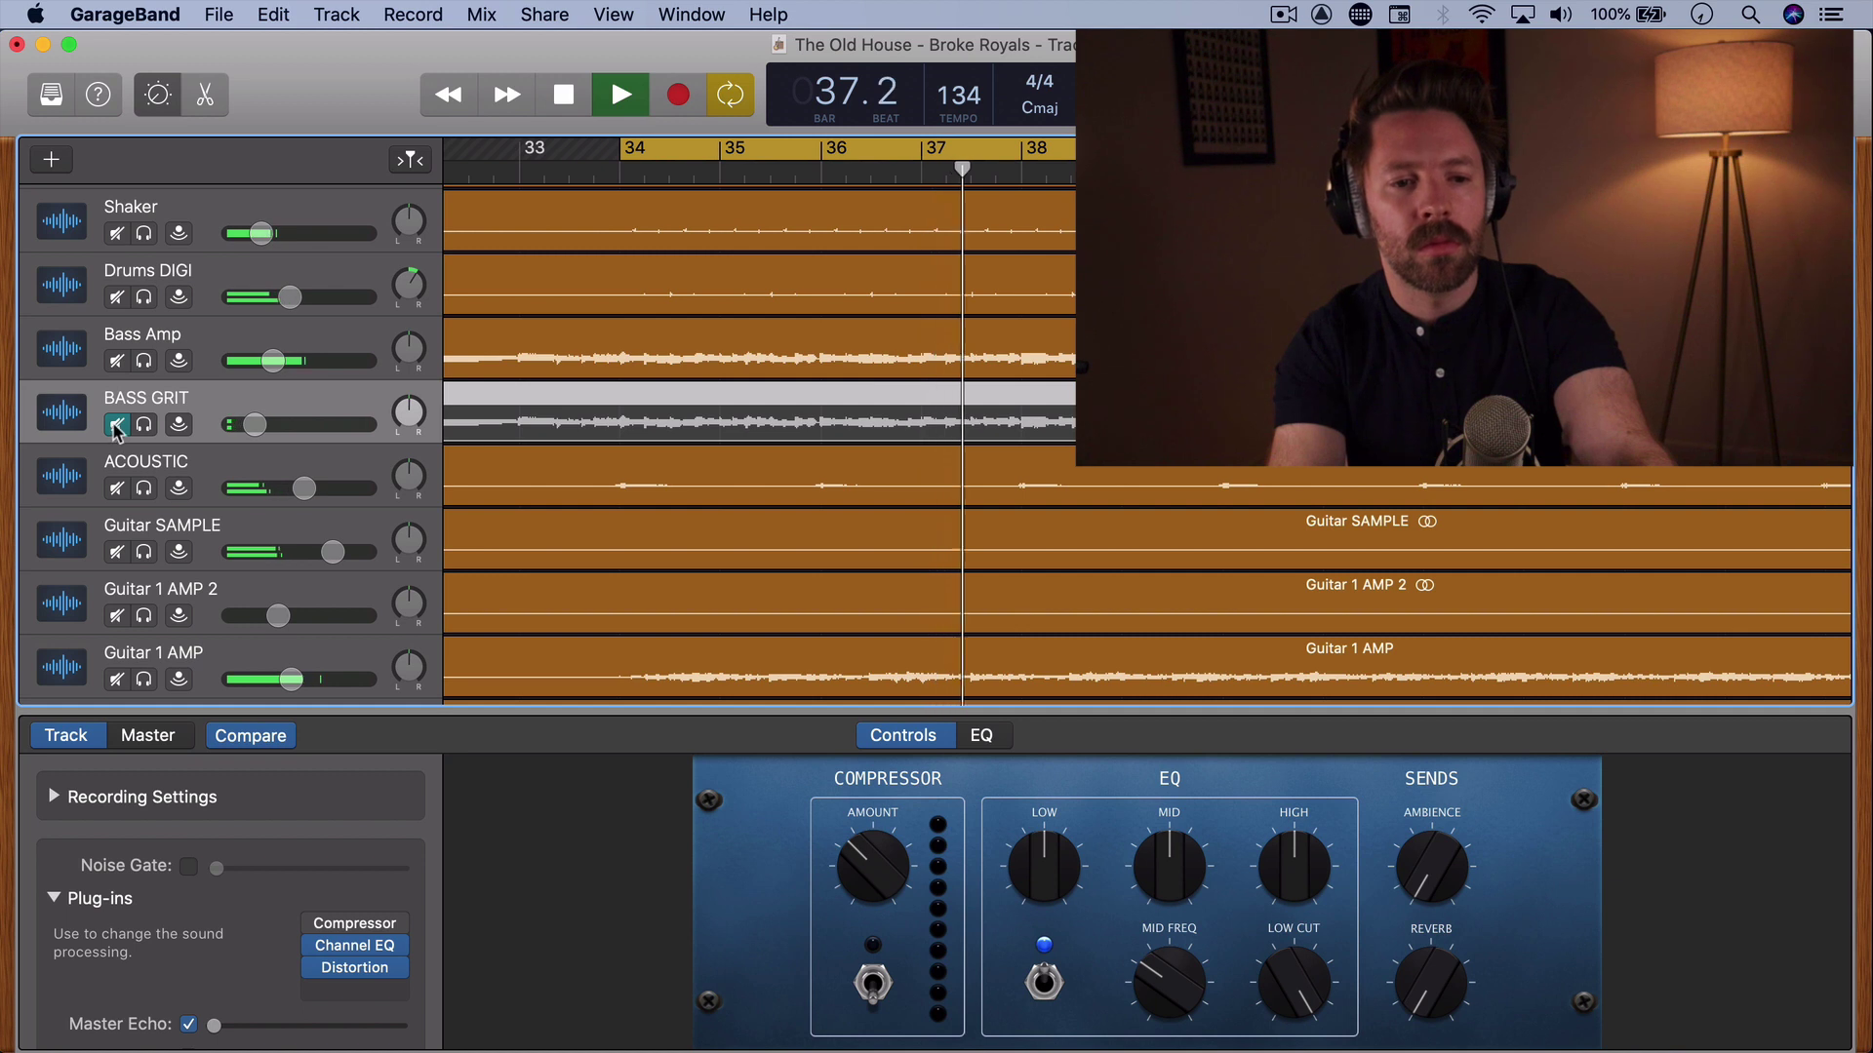
left_click(115, 426)
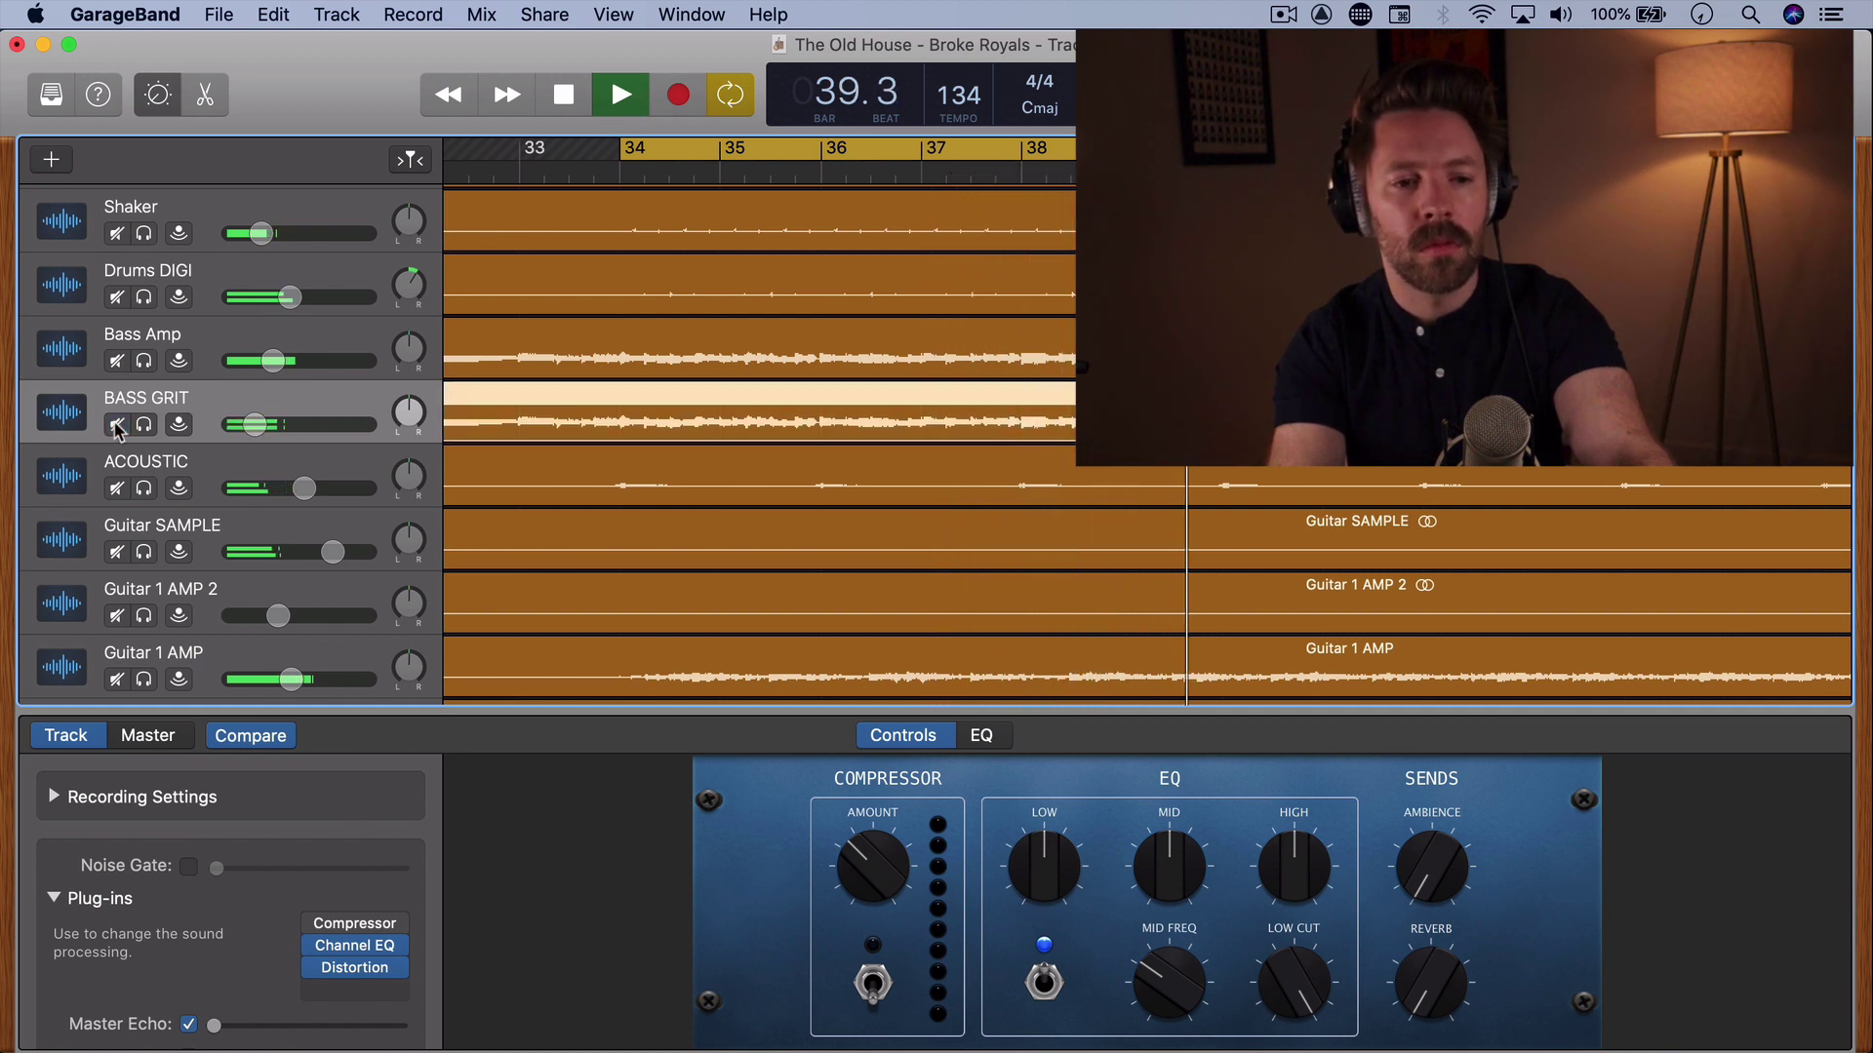
left_click(115, 426)
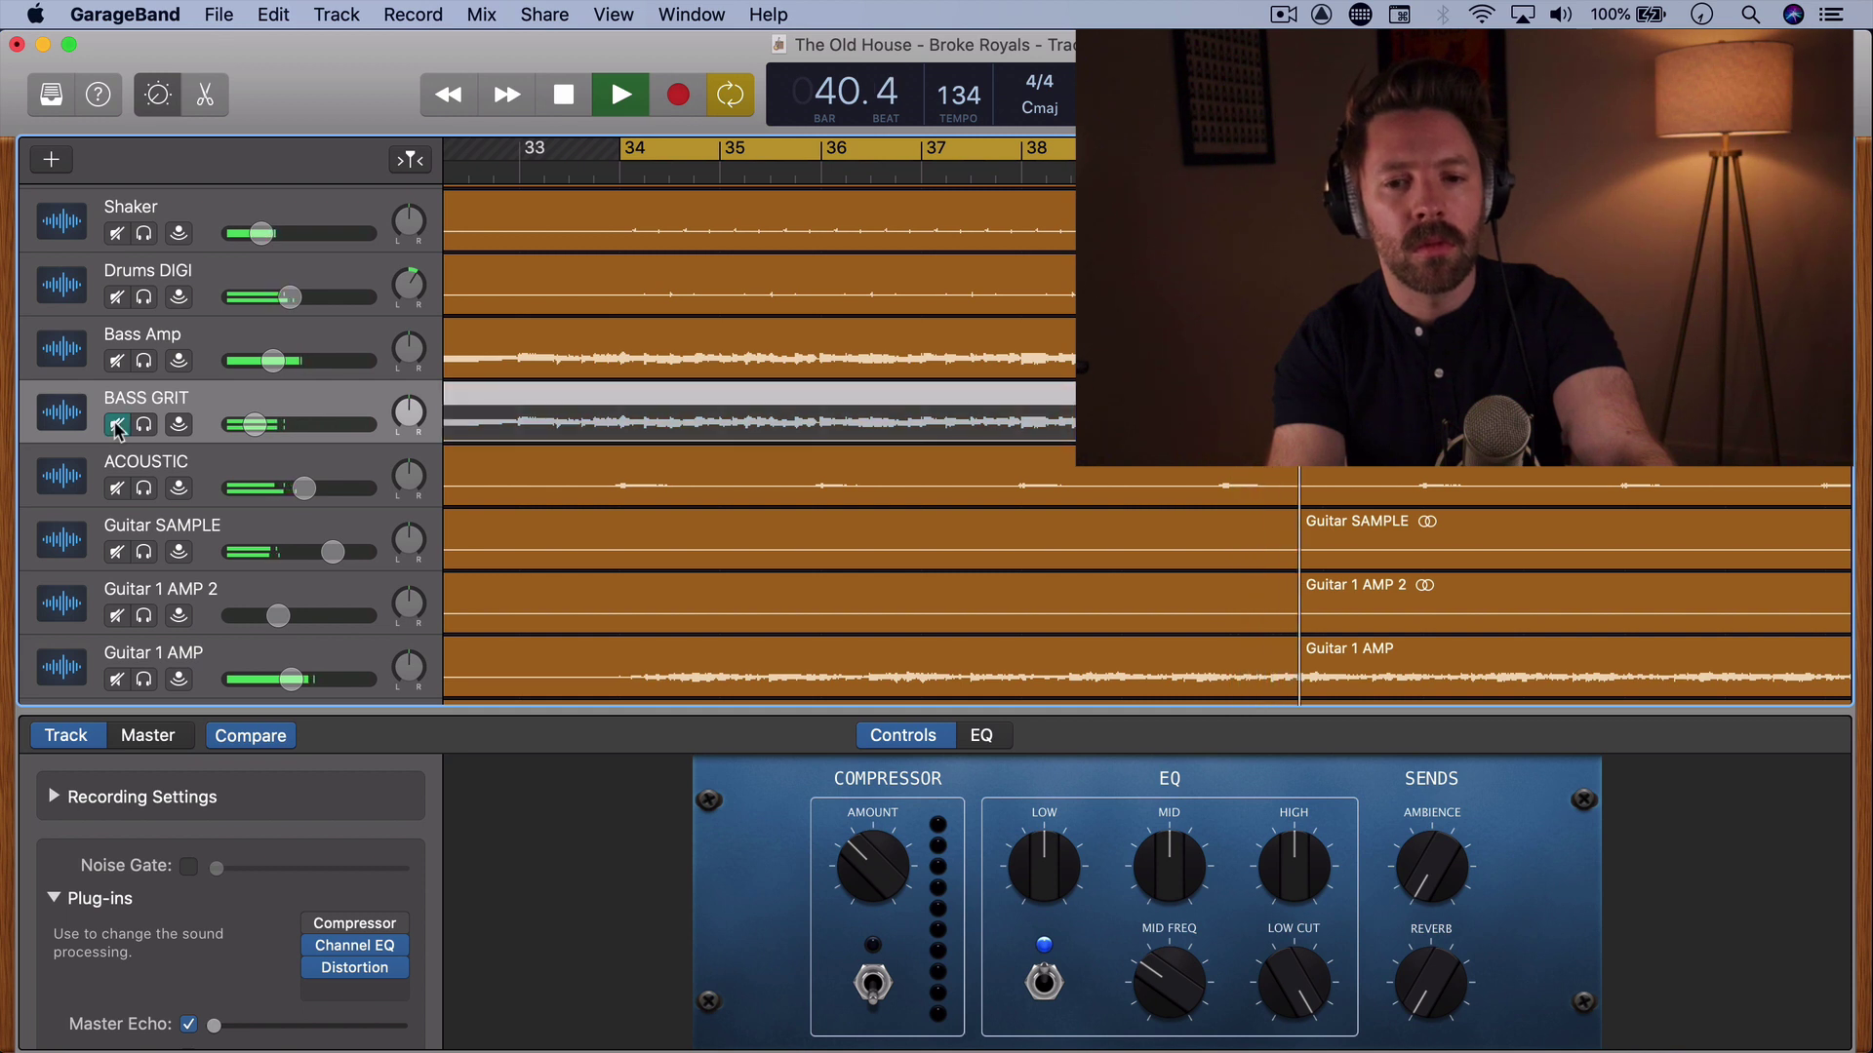
left_click(115, 426)
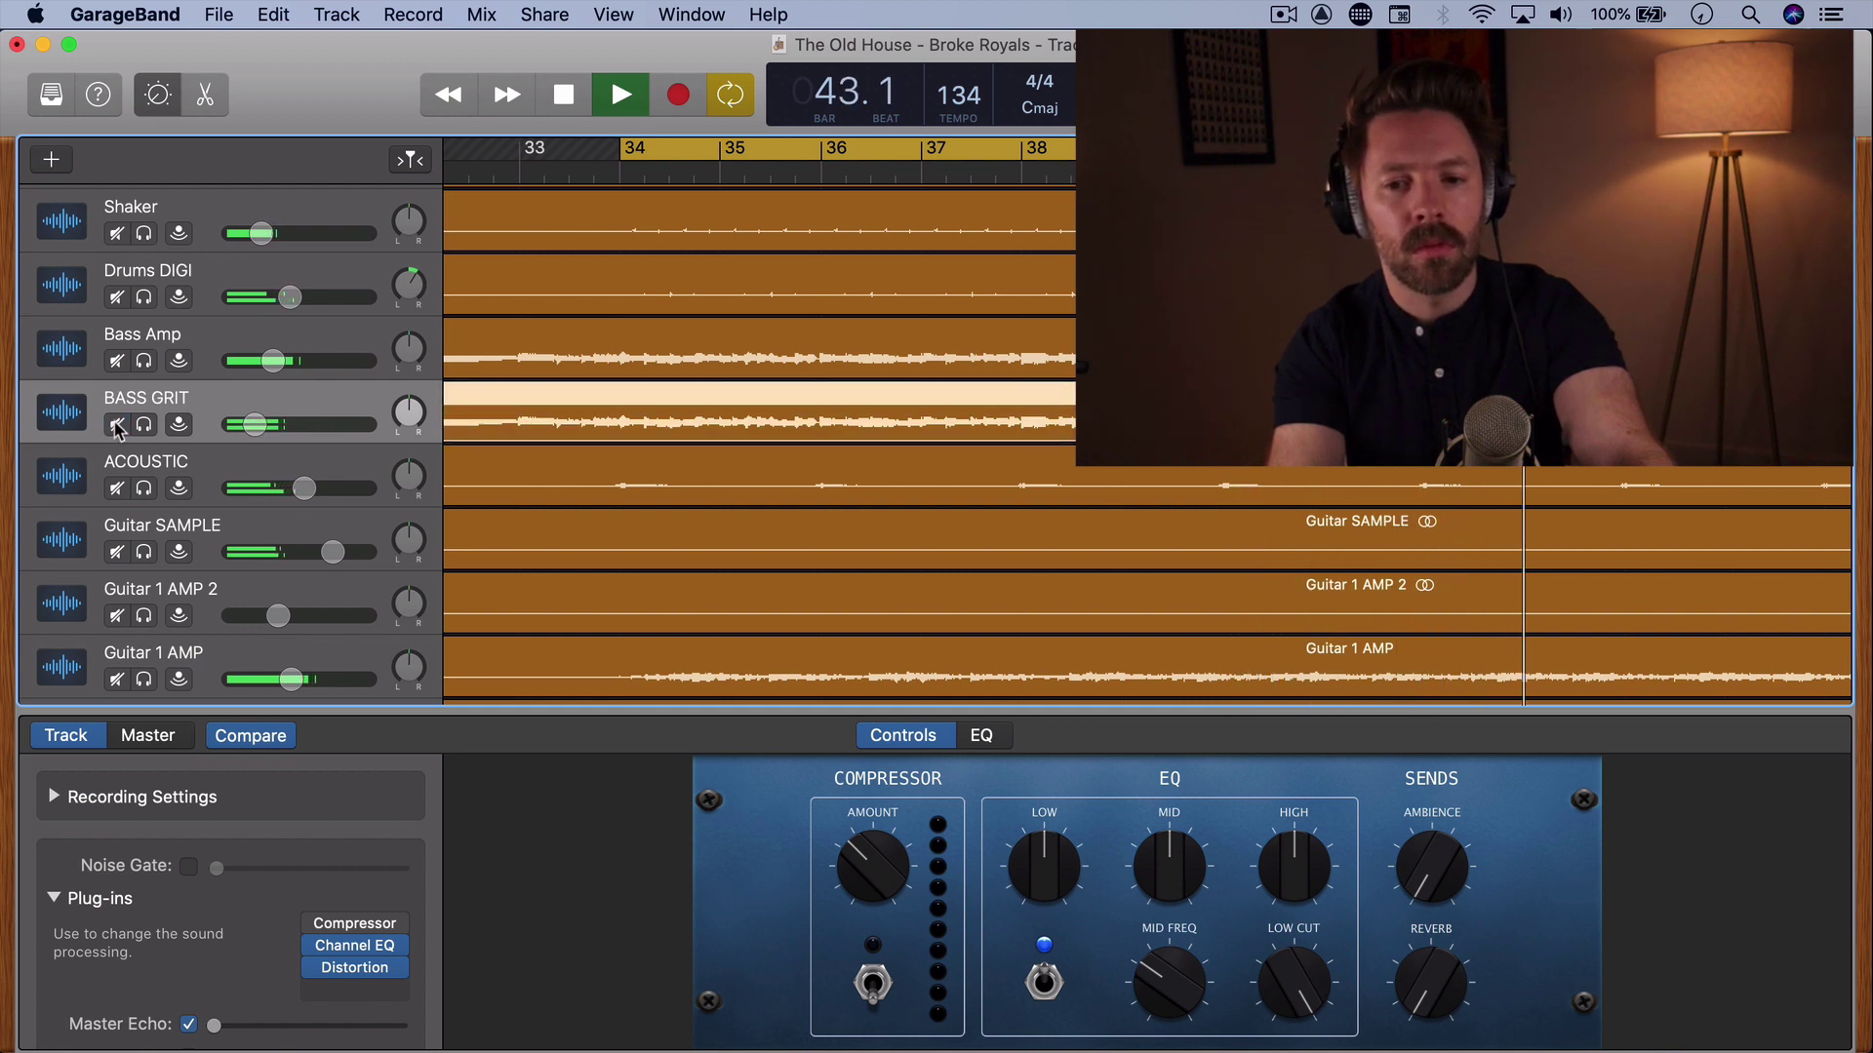
left_click(117, 427)
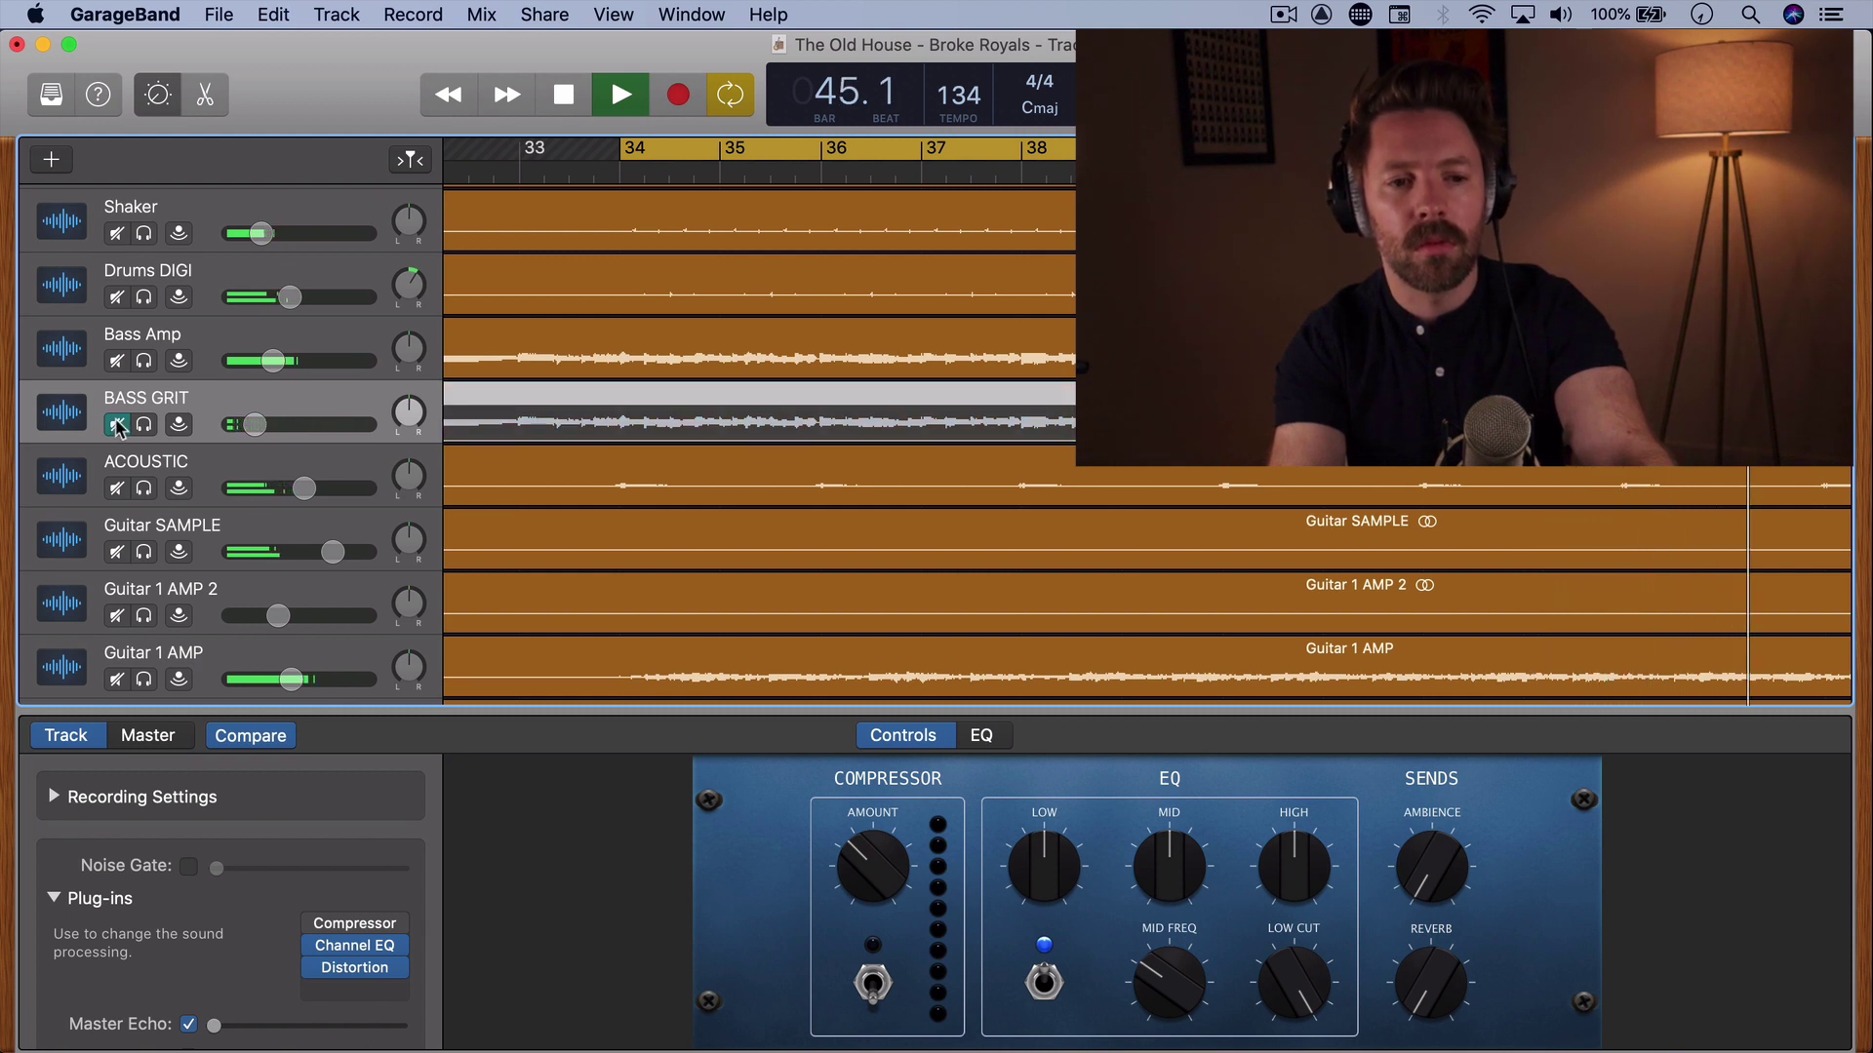
left_click(118, 427)
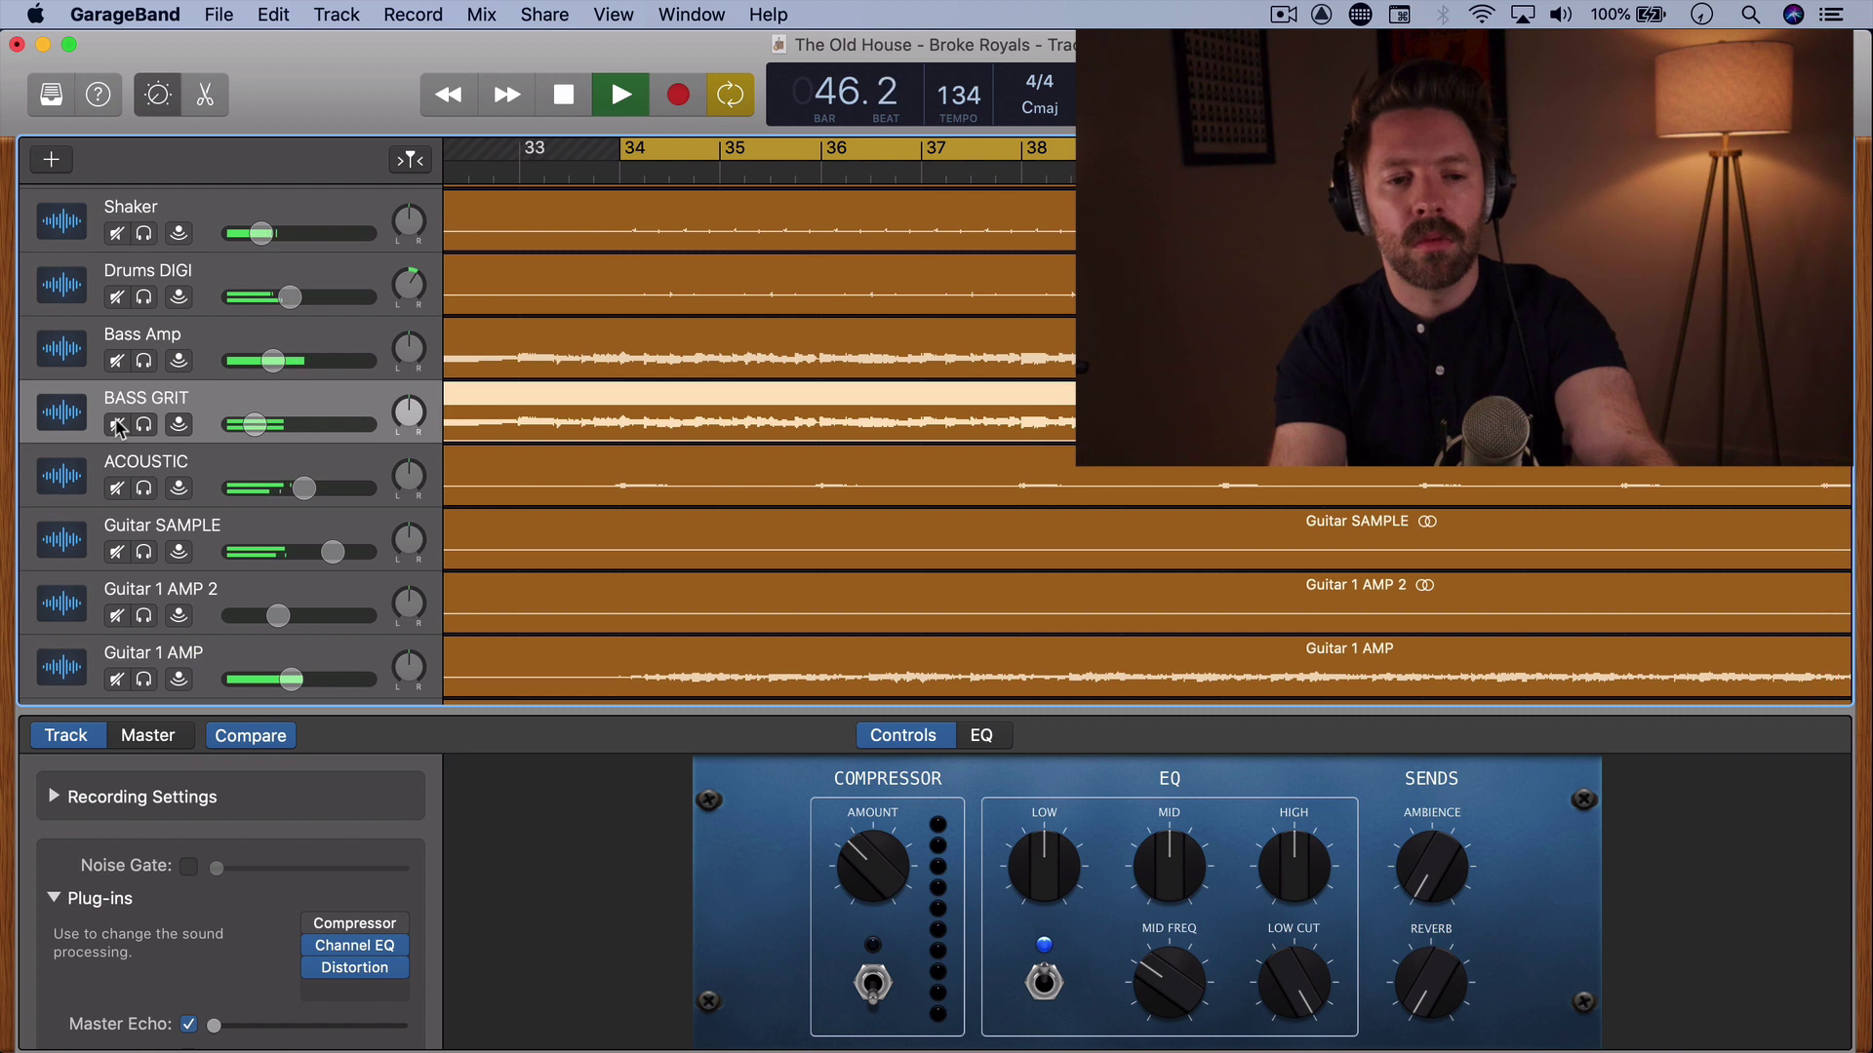
left_click(117, 426)
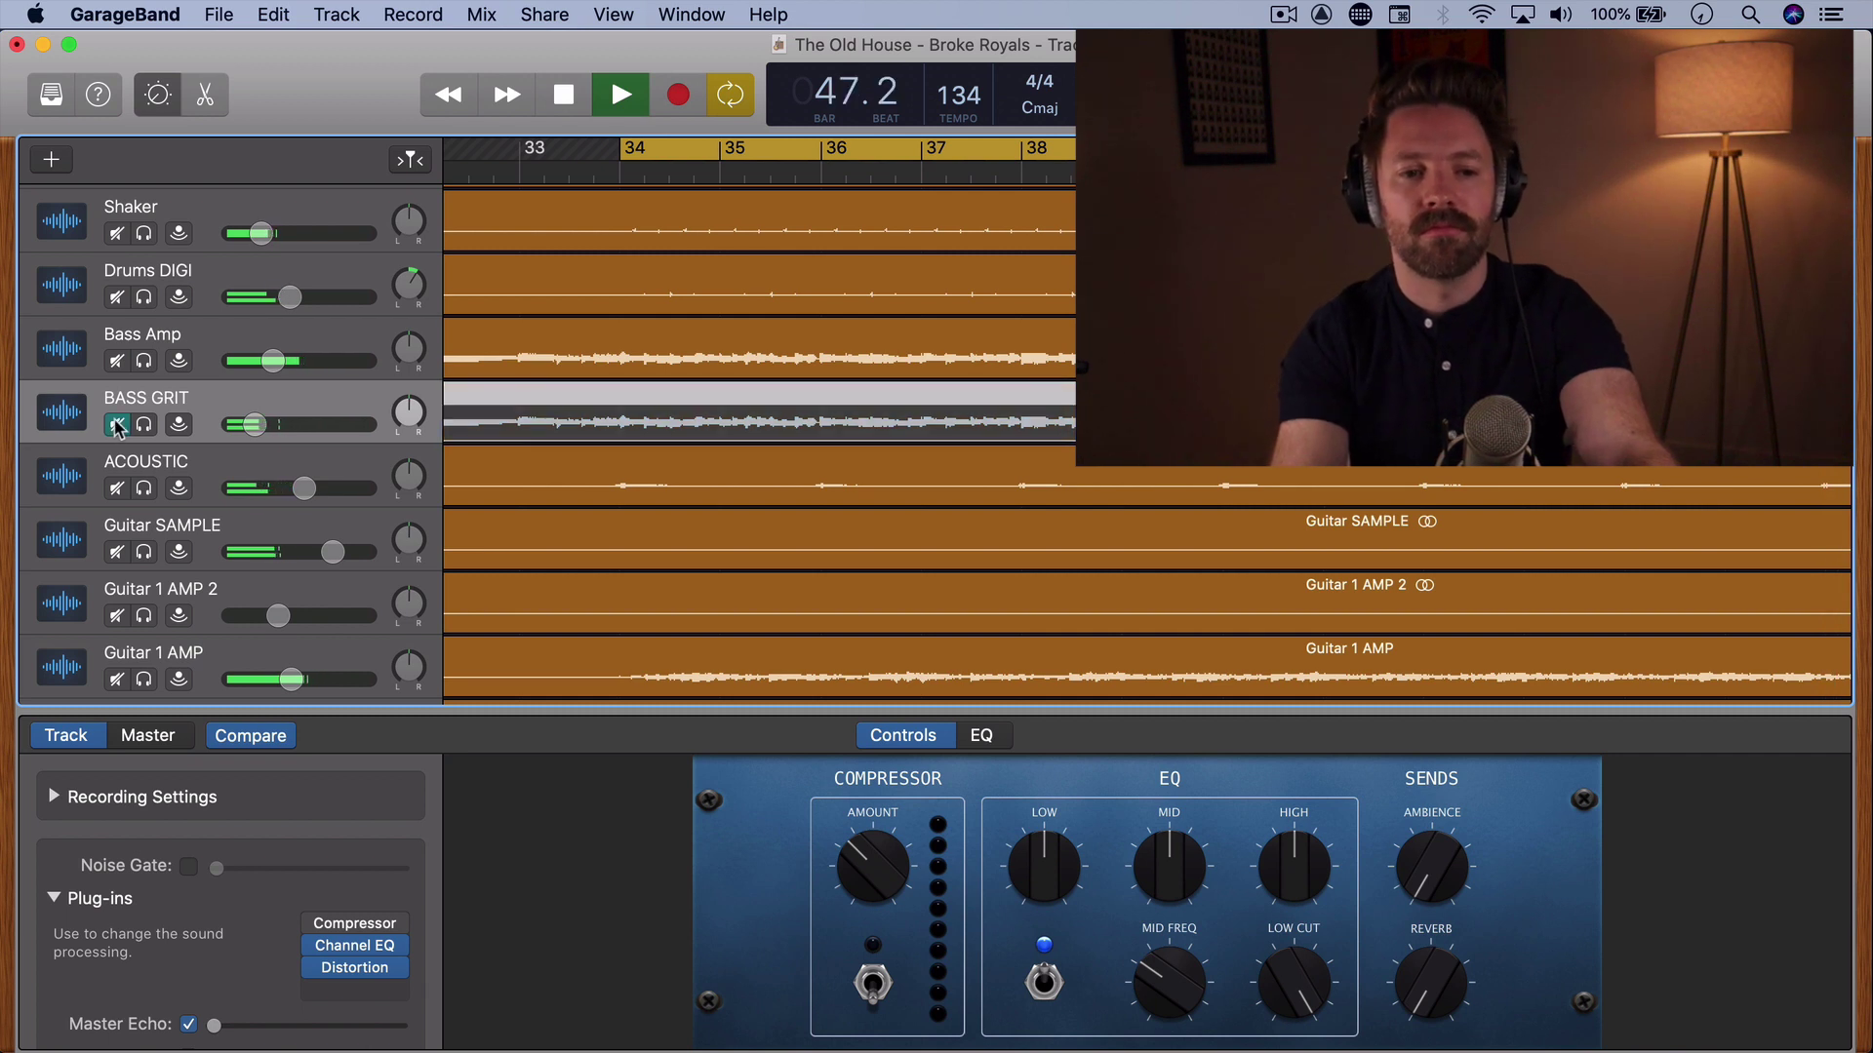
left_click(117, 427)
key("space")
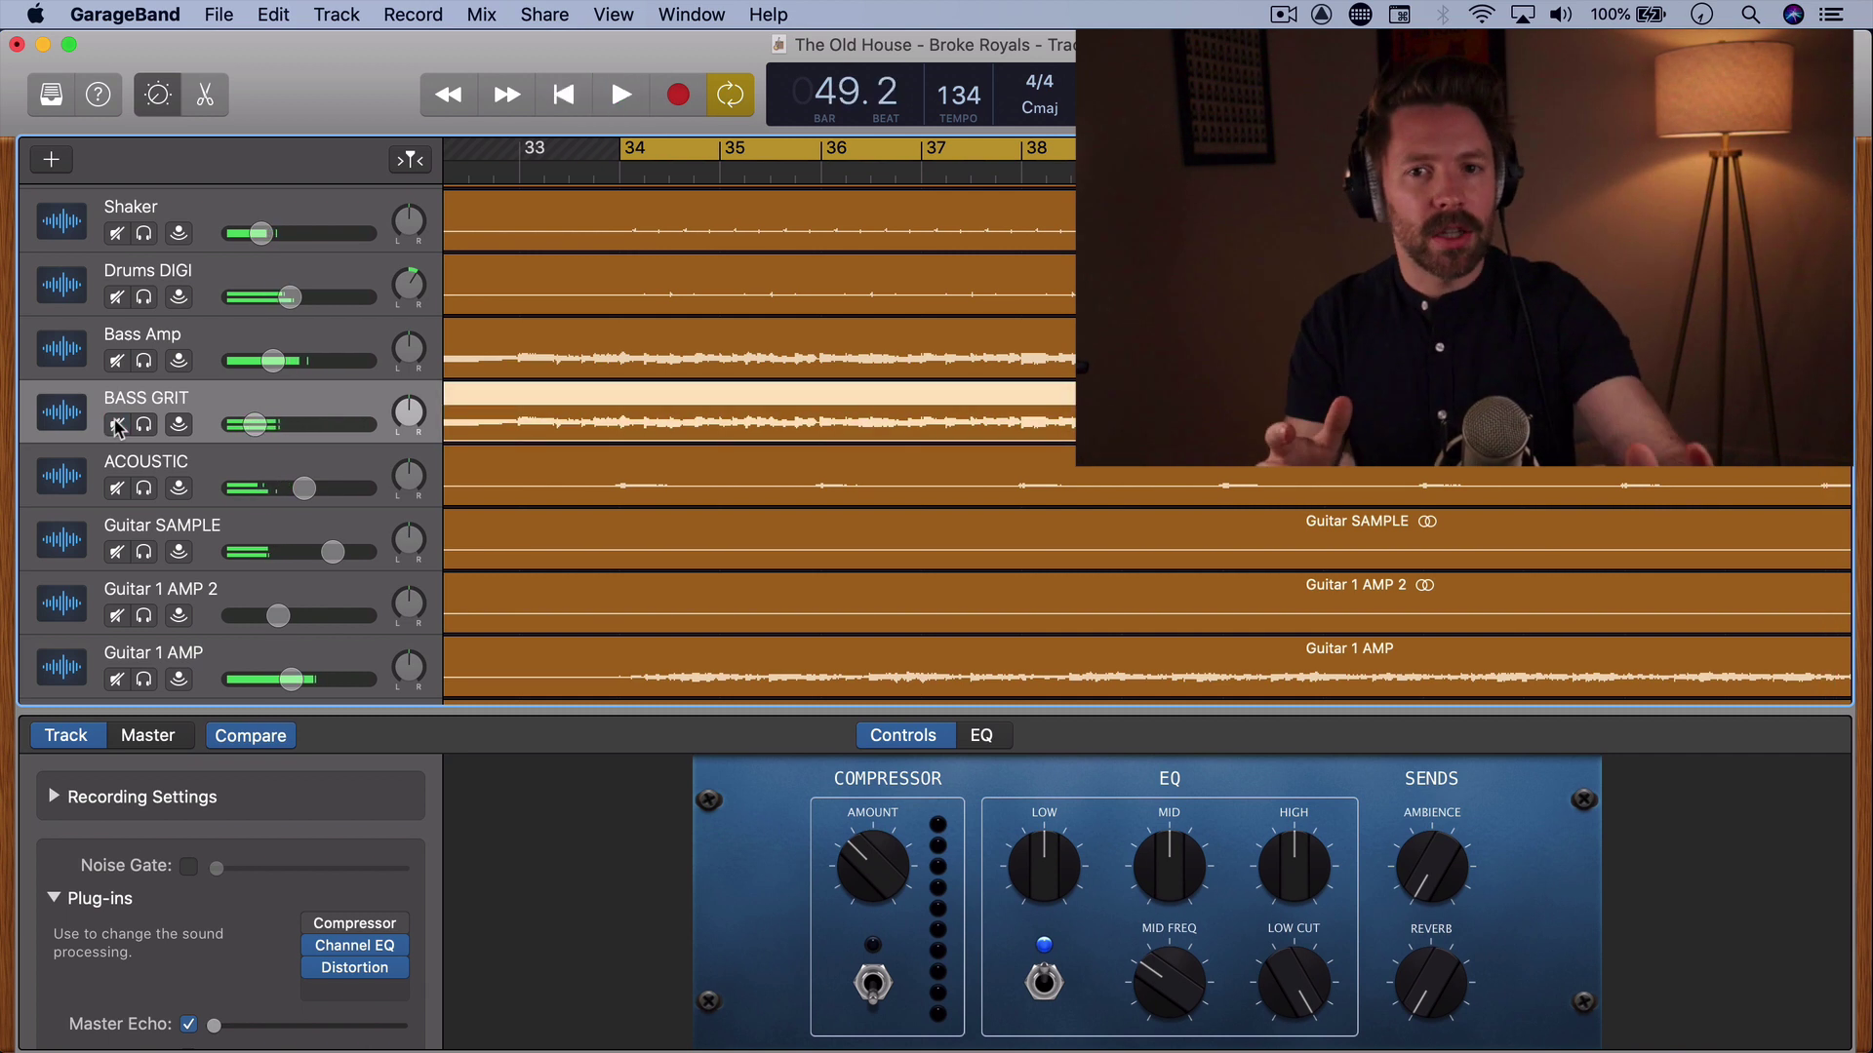